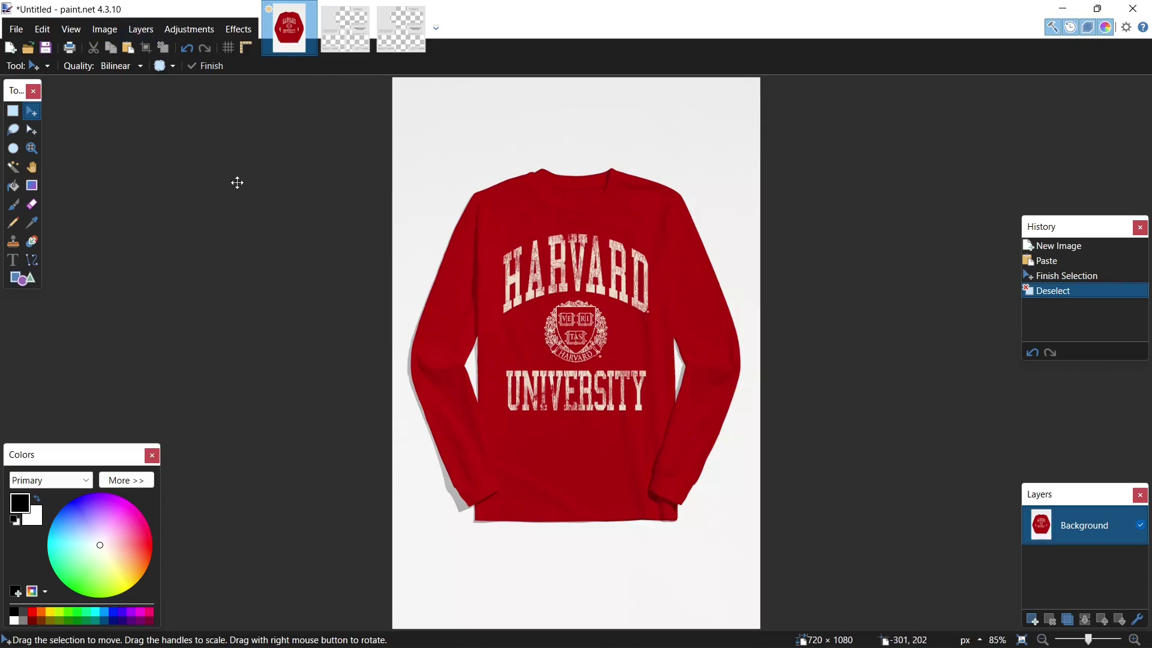
Sample the Harvard shirt's red as the primary colour, then switch to the roblox template.png image.
{"action": "left_click", "coordinate": [36, 225]}
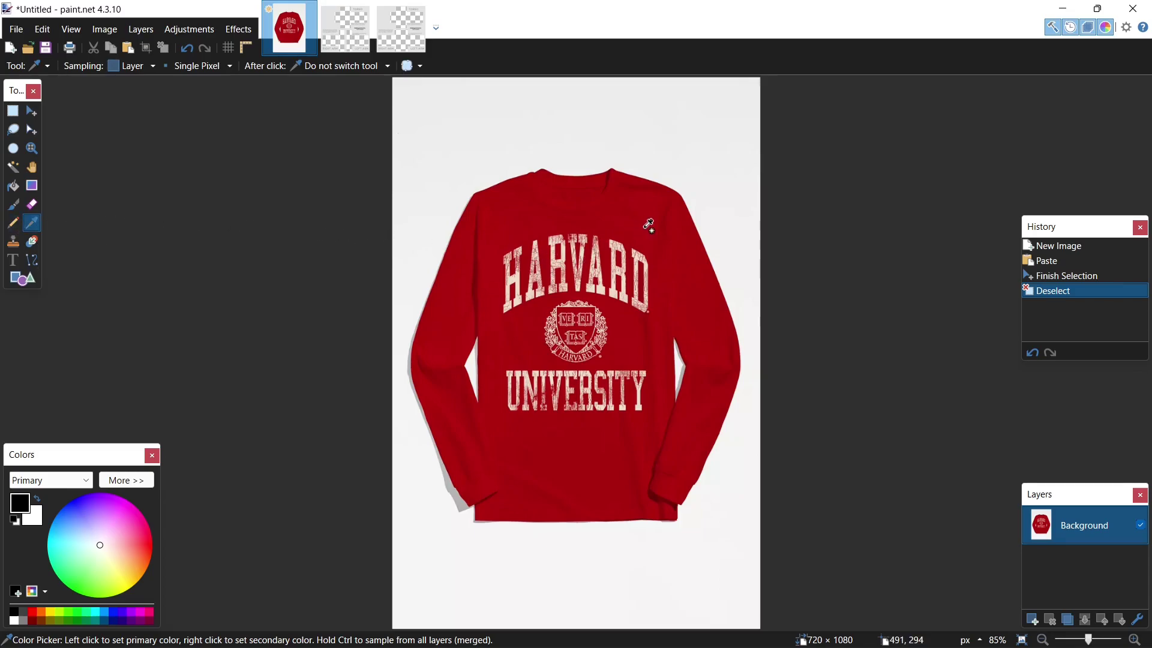
{"action": "scroll", "coordinate": [649, 224], "scroll_direction": "up", "scroll_amount": 6}
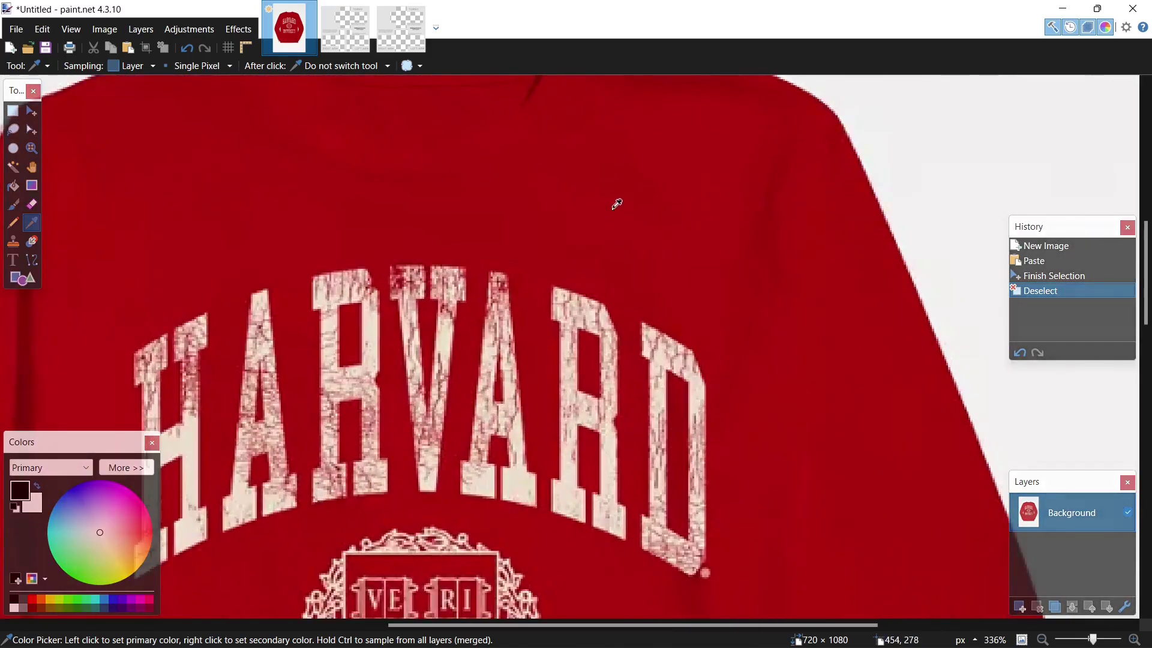
{"action": "left_click", "coordinate": [617, 204]}
{"action": "scroll", "coordinate": [609, 206], "scroll_direction": "down", "scroll_amount": 3}
{"action": "left_click", "coordinate": [338, 36]}
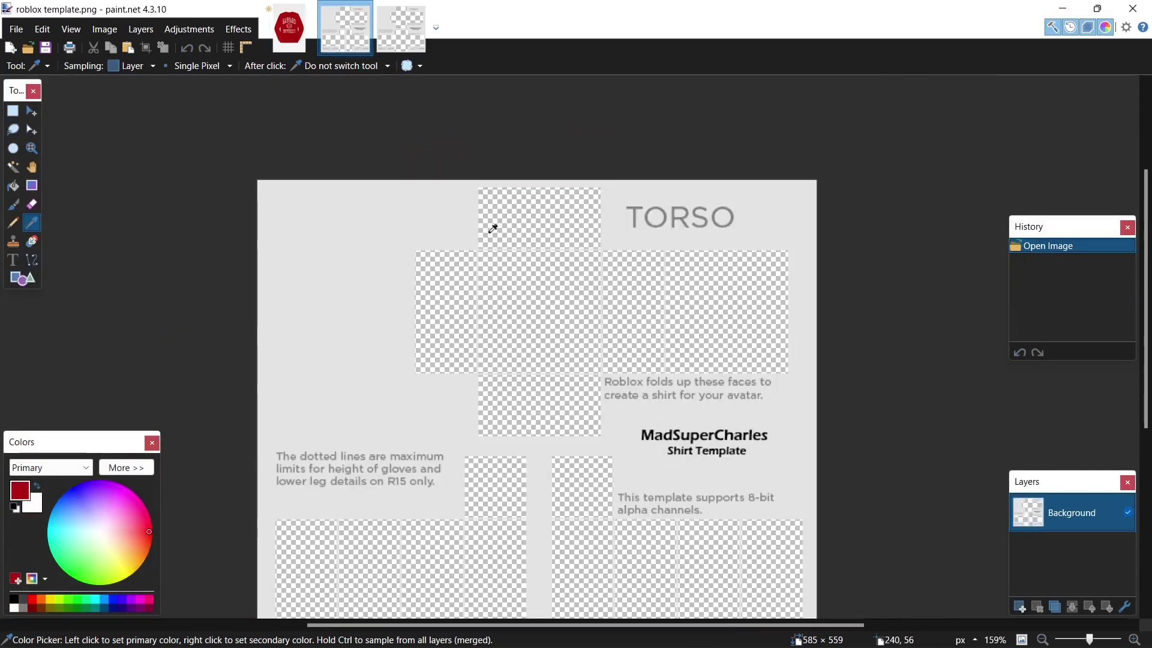
Add a new layer and rectangle-select the area covering the torso and arm panels.
{"action": "scroll", "coordinate": [520, 244], "scroll_direction": "down", "scroll_amount": 1}
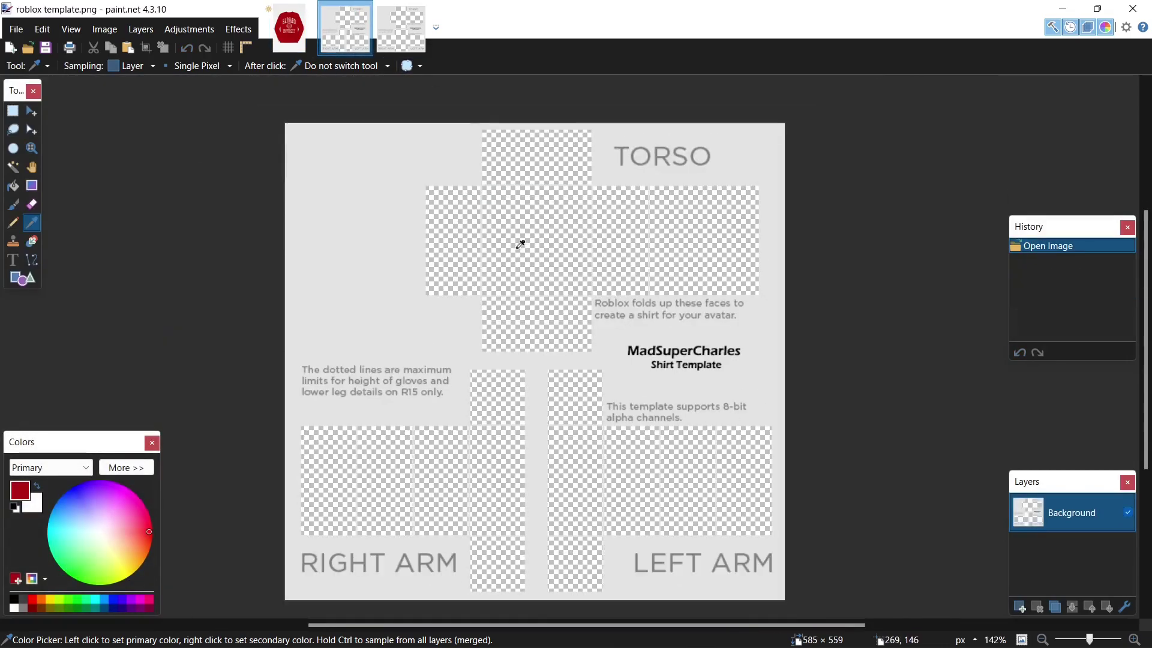
{"action": "left_click", "coordinate": [1020, 608]}
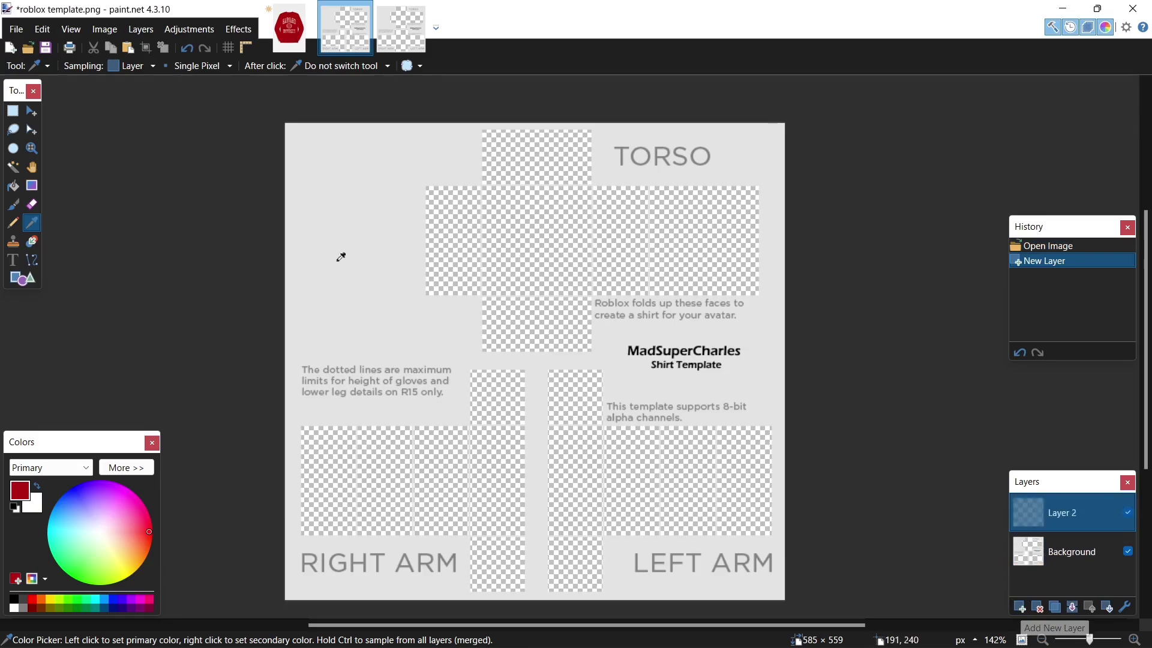
{"action": "left_click", "coordinate": [16, 118]}
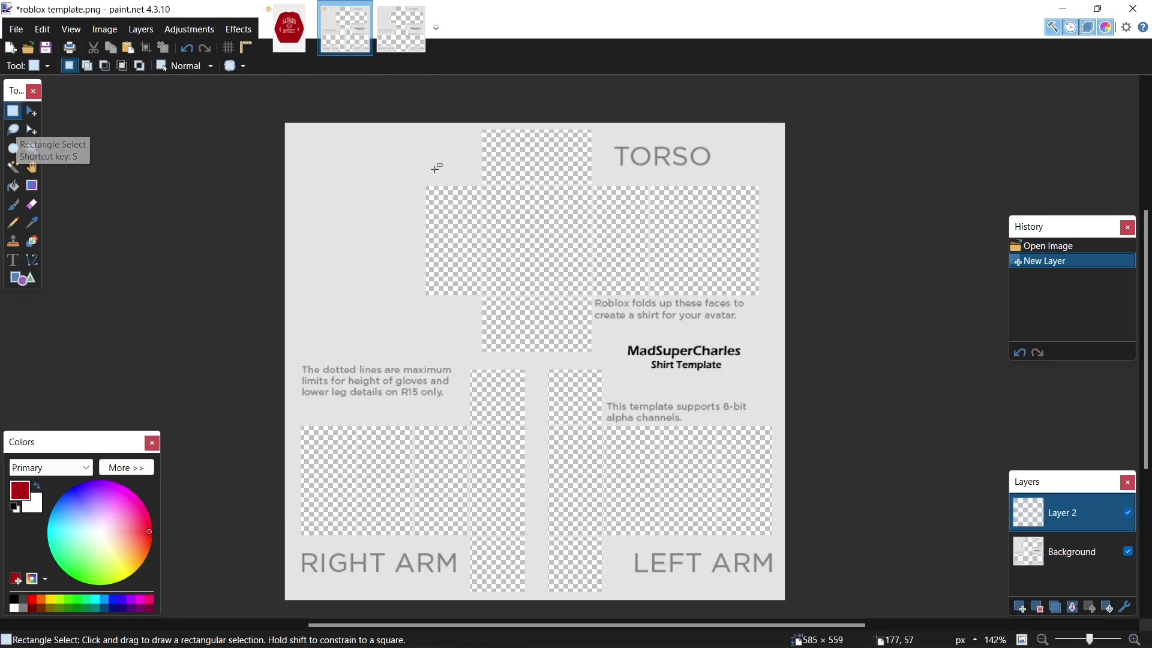
{"action": "left_click_drag", "start_coordinate": [286, 125], "coordinate": [792, 531]}
Move Layer 2 beneath Background, fill the selection with the shirt red, and deselect.
{"action": "scroll", "coordinate": [504, 516], "scroll_direction": "up", "scroll_amount": 3}
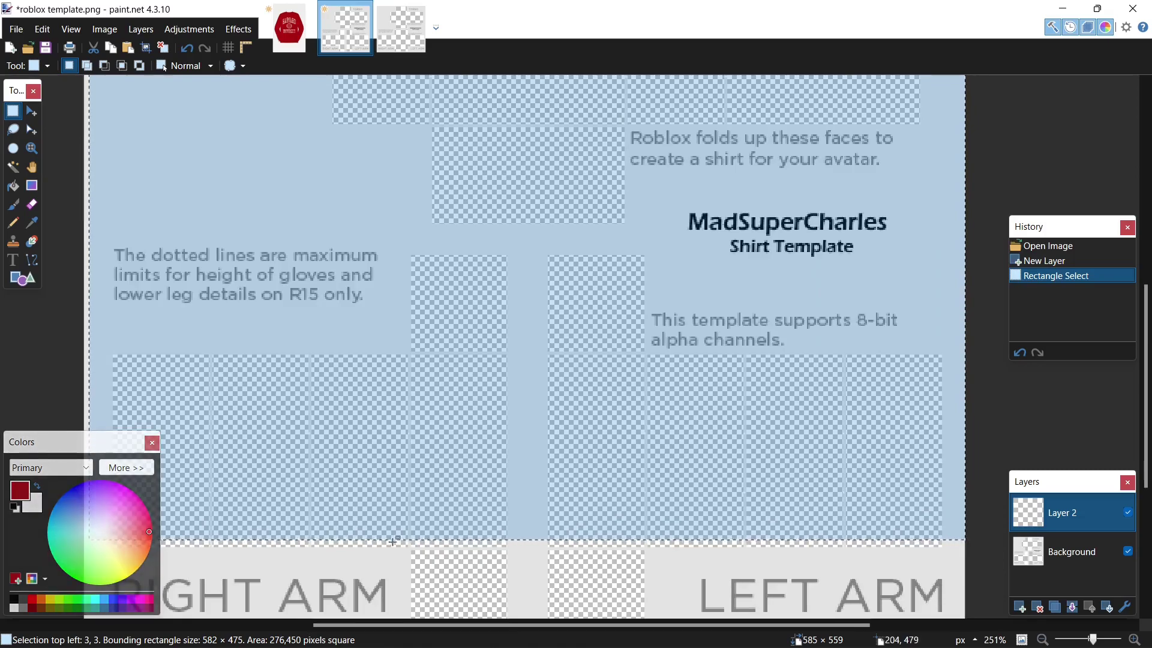
{"action": "scroll", "coordinate": [426, 534], "scroll_direction": "up", "scroll_amount": 3}
{"action": "scroll", "coordinate": [425, 531], "scroll_direction": "down", "scroll_amount": 5}
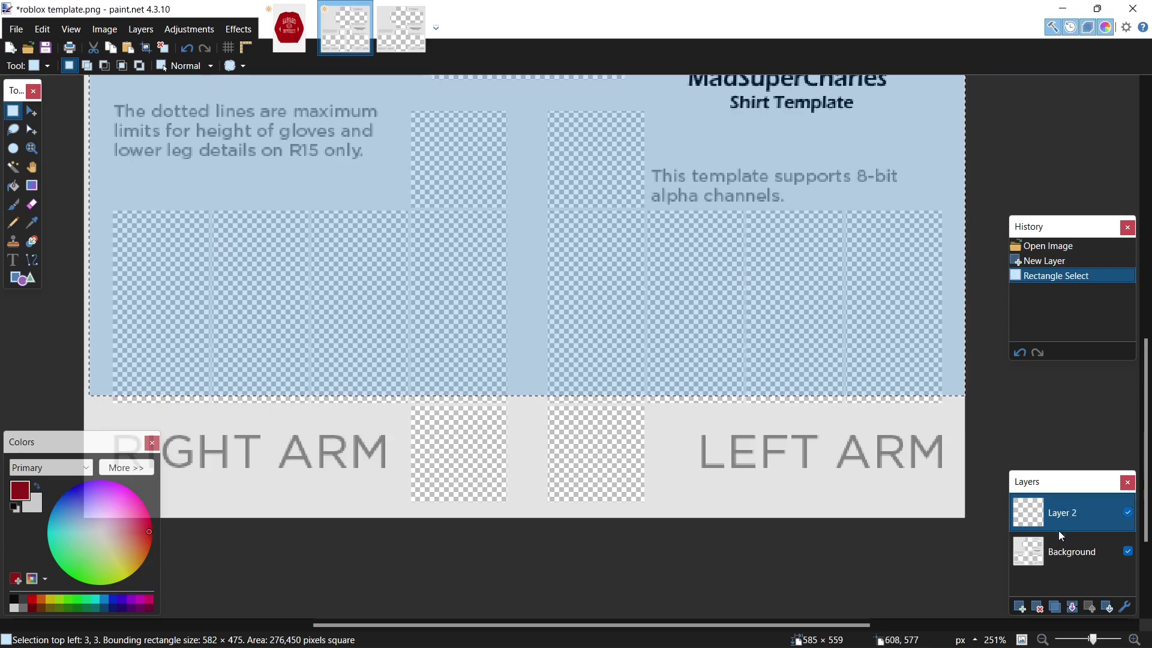
{"action": "left_click_drag", "start_coordinate": [1067, 513], "coordinate": [1067, 553]}
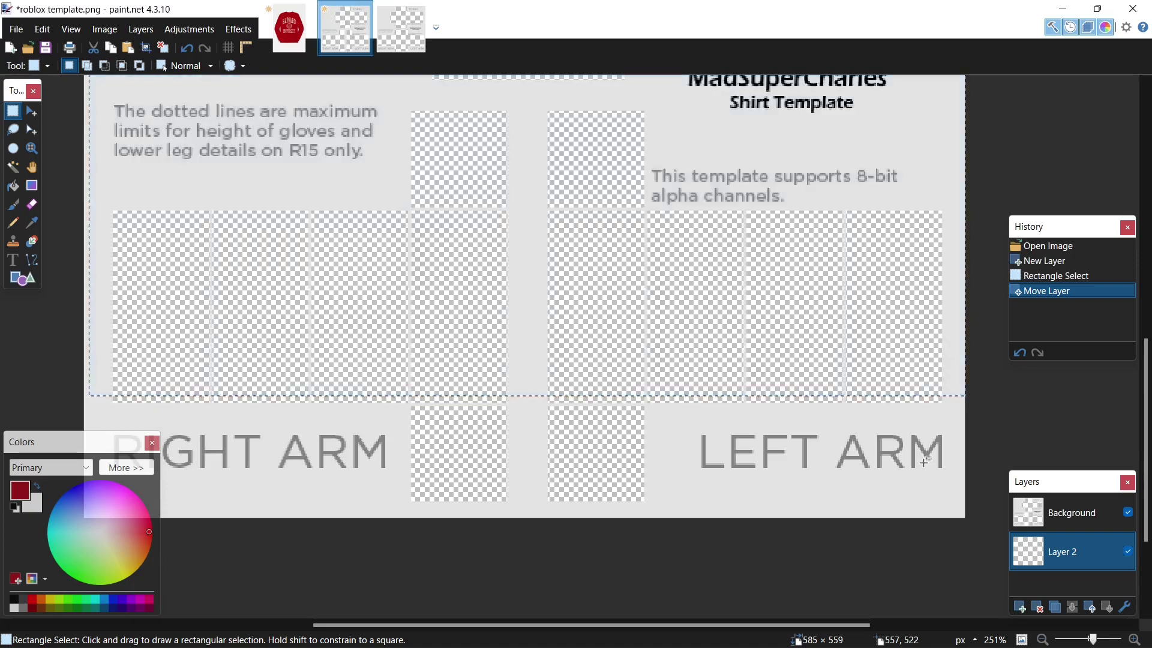
{"action": "key", "text": "BackSpace"}
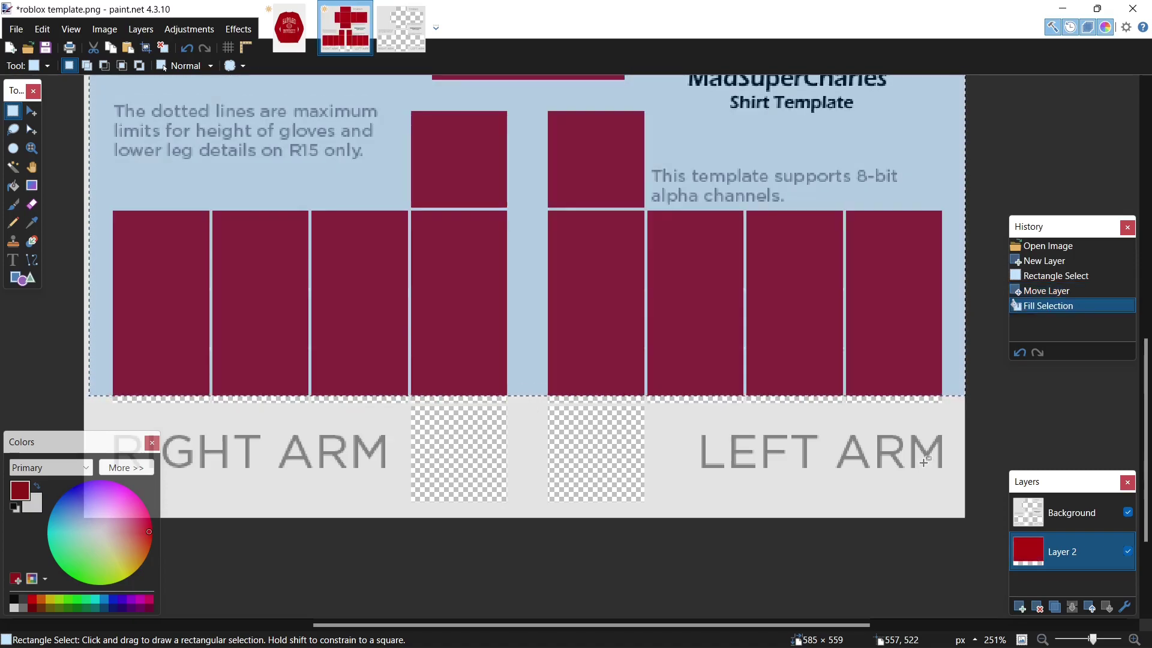
{"action": "key", "text": "ctrl+d"}
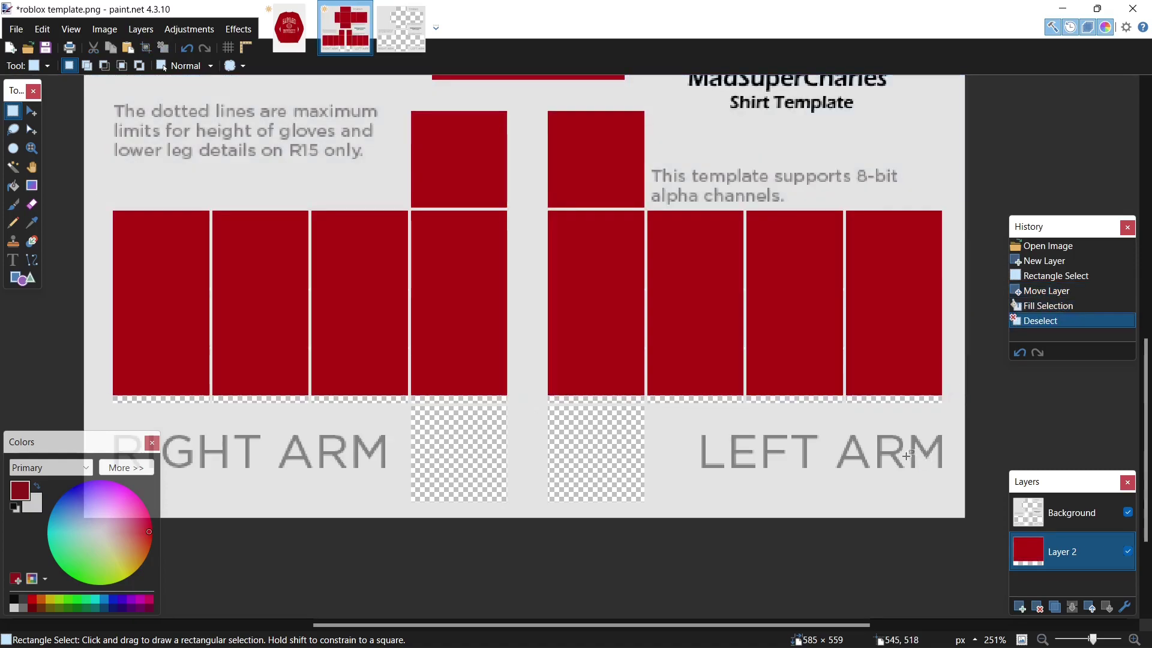
Compare against the Harvard shirt image, then return to the template.
{"action": "scroll", "coordinate": [825, 352], "scroll_direction": "down", "scroll_amount": 2}
{"action": "scroll", "coordinate": [805, 347], "scroll_direction": "up", "scroll_amount": 4}
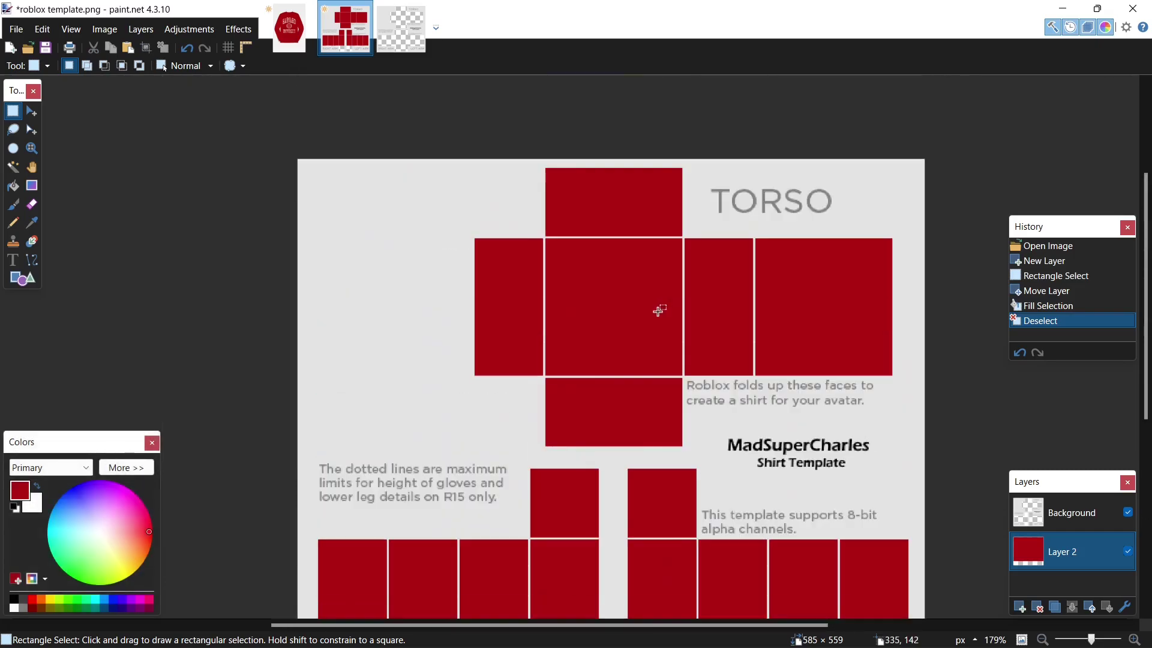
{"action": "left_click", "coordinate": [289, 27]}
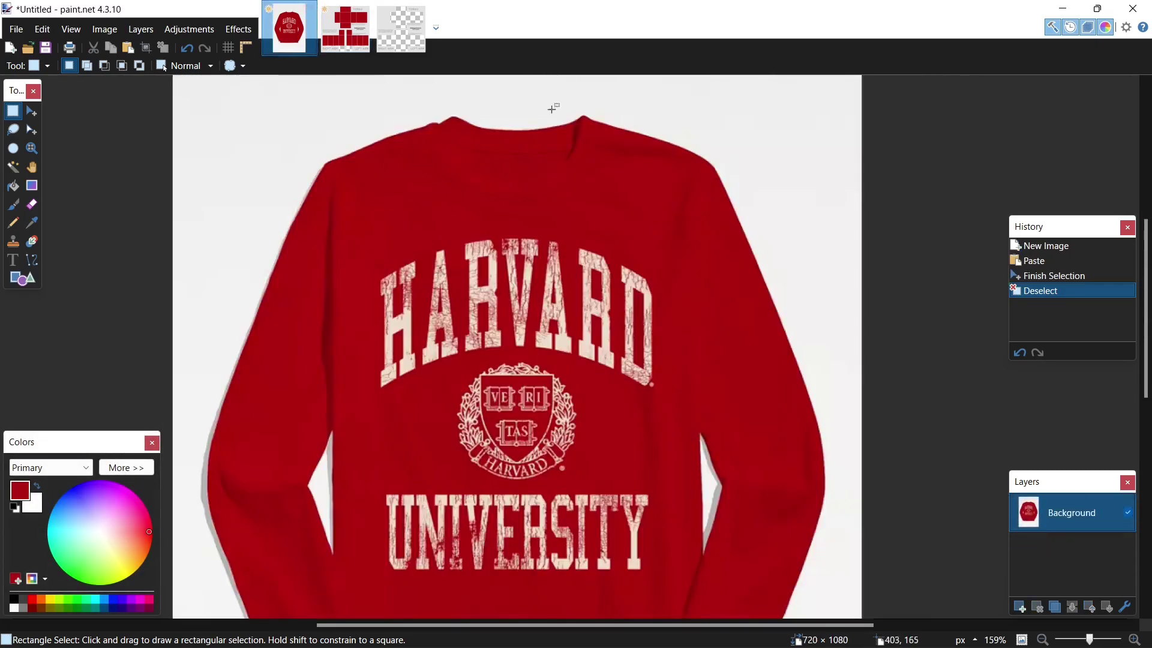
{"action": "left_click", "coordinate": [334, 34]}
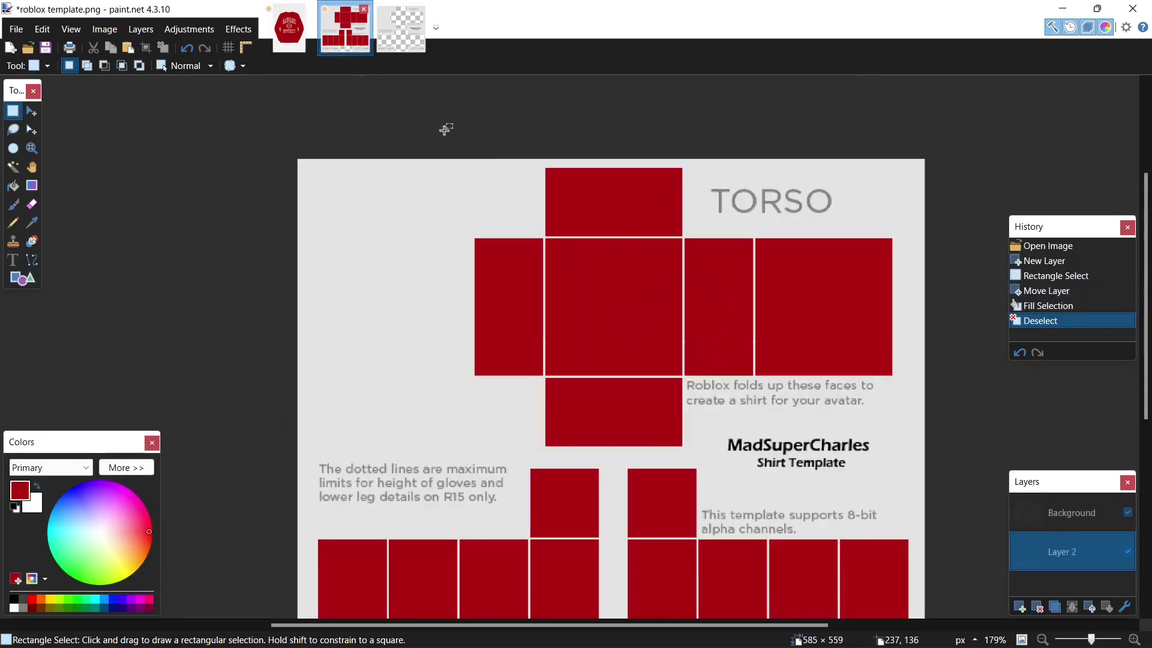
Add Layer 3 and set up the Ellipse shape tool with black as the drawing colour.
{"action": "left_click", "coordinate": [1021, 607]}
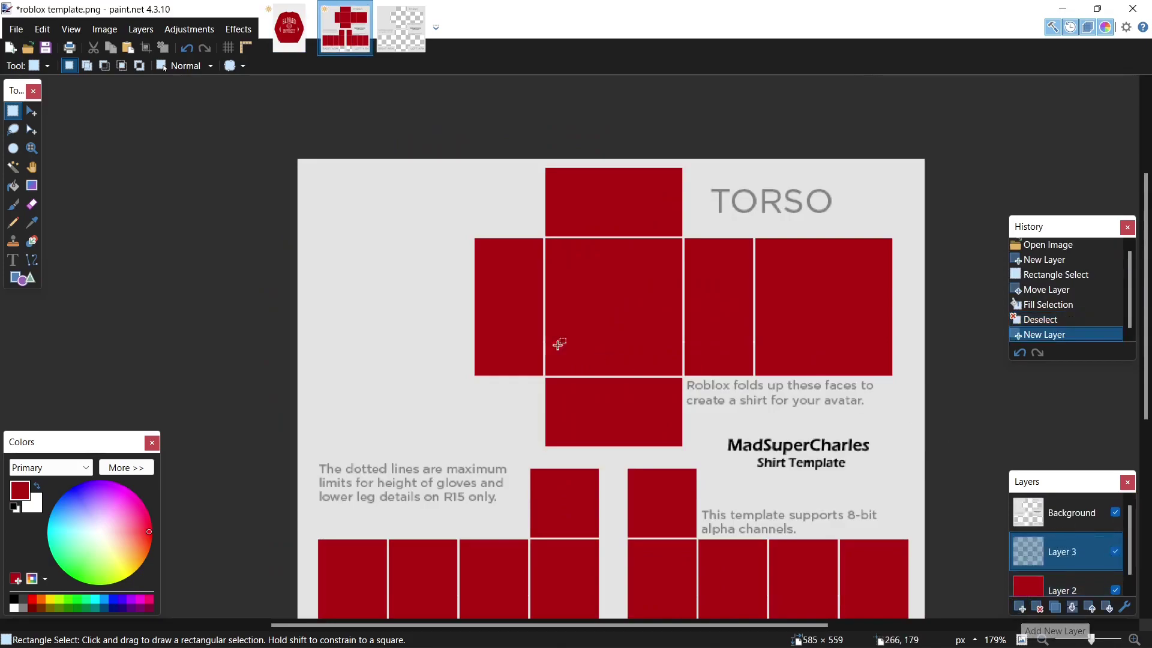
{"action": "left_click", "coordinate": [33, 280]}
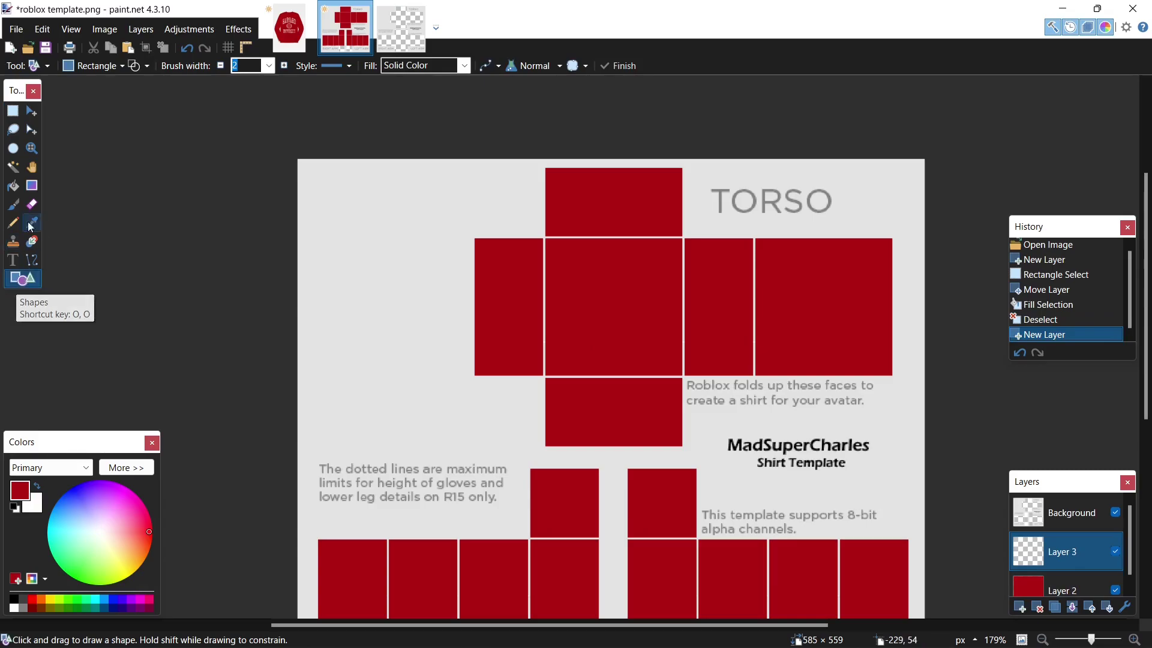
{"action": "left_click", "coordinate": [114, 69]}
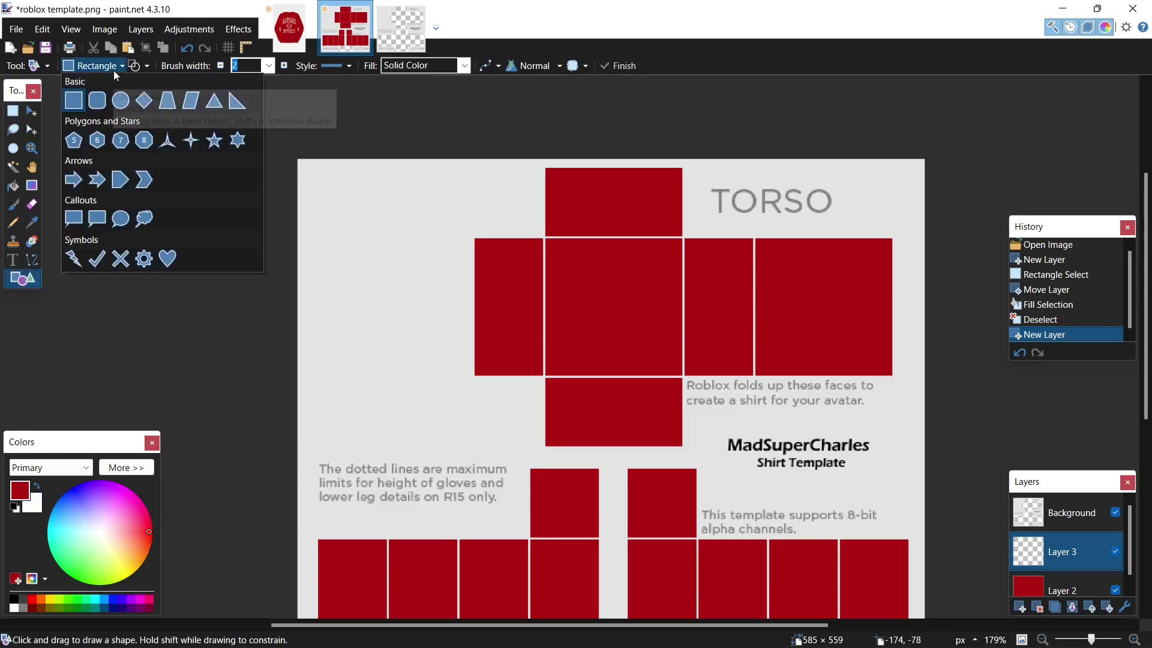
{"action": "left_click", "coordinate": [120, 100]}
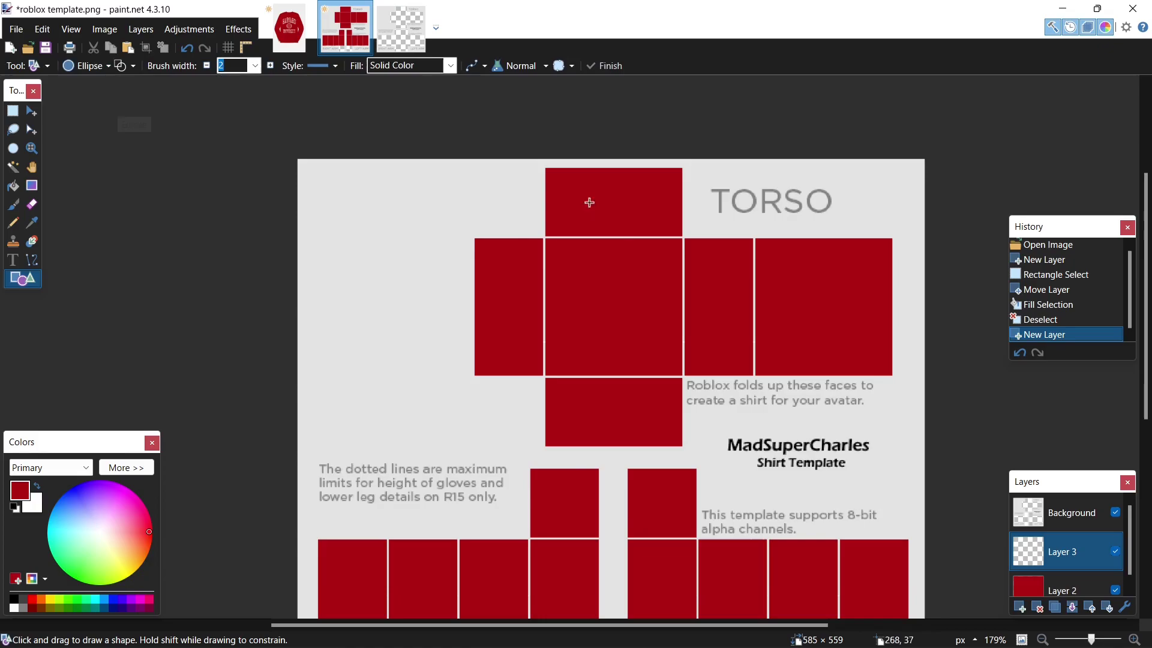
{"action": "scroll", "coordinate": [708, 257], "scroll_direction": "up", "scroll_amount": 2}
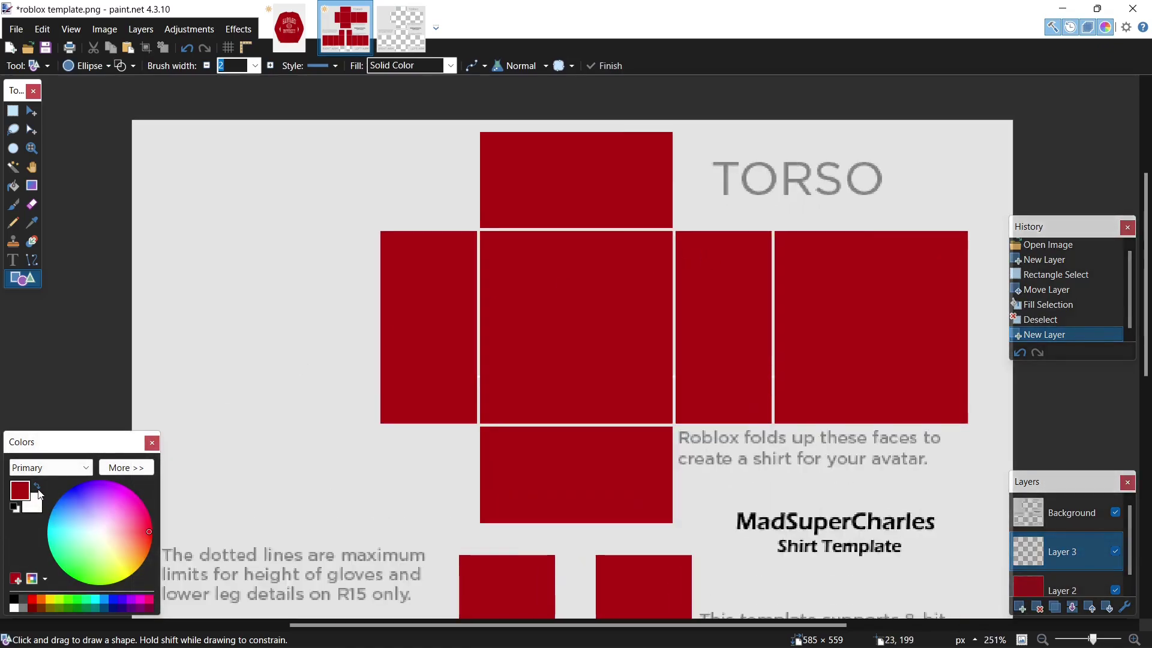
{"action": "left_click", "coordinate": [38, 488]}
{"action": "left_click", "coordinate": [14, 599]}
With brush width 1, draw an oval outline across the top of the torso.
{"action": "scroll", "coordinate": [704, 278], "scroll_direction": "up", "scroll_amount": 3}
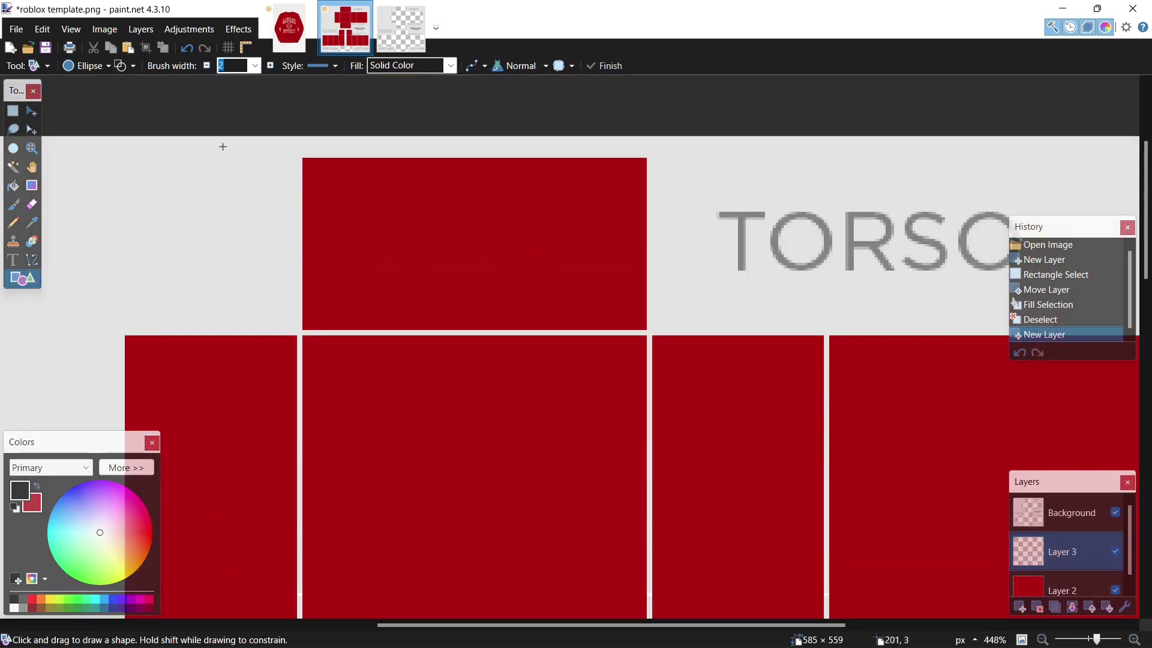
{"action": "left_click", "coordinate": [207, 66]}
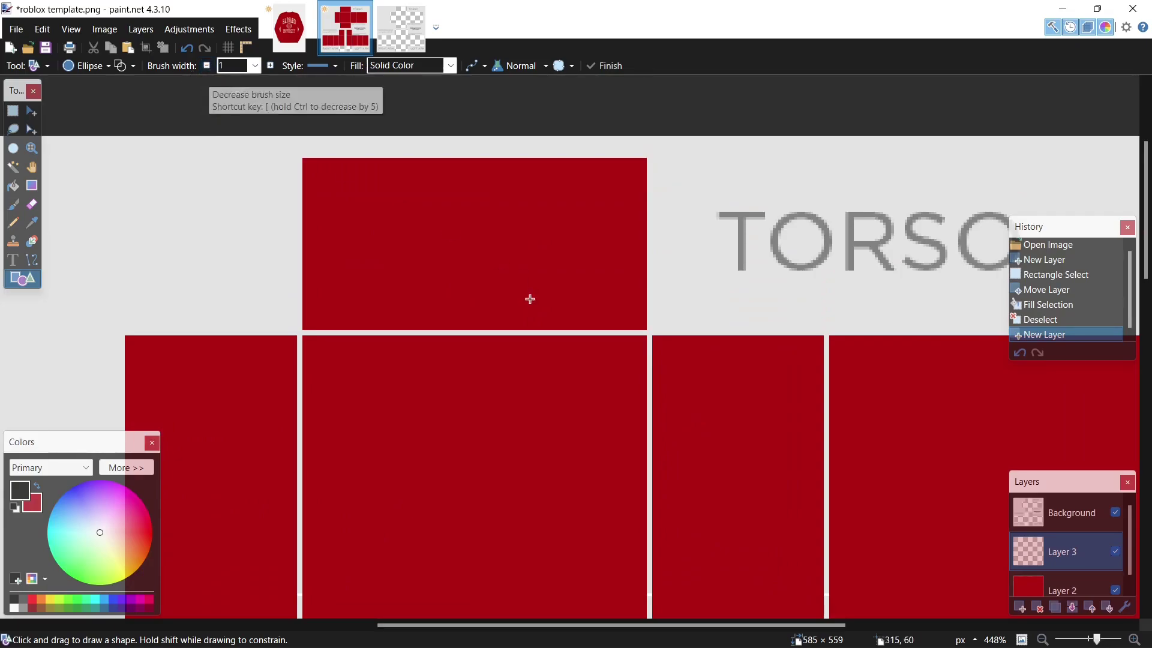
{"action": "mouse_move", "coordinate": [409, 278]}
{"action": "left_mouse_down"}
{"action": "mouse_move", "coordinate": [558, 403]}
{"action": "mouse_move", "coordinate": [555, 394]}
{"action": "left_mouse_up"}
{"action": "left_click", "coordinate": [578, 388]}
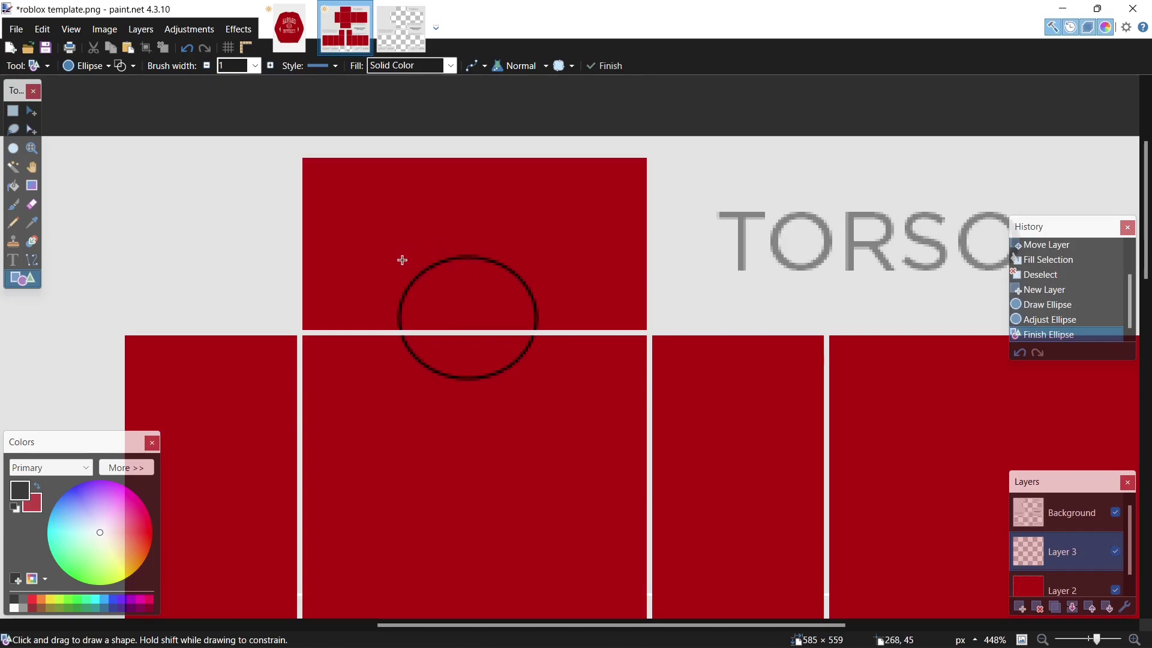
Draw a larger oval around the first, adjust its left, top and bottom edges, and commit it.
{"action": "mouse_move", "coordinate": [398, 256]}
{"action": "left_mouse_down"}
{"action": "mouse_move", "coordinate": [542, 360]}
{"action": "mouse_move", "coordinate": [548, 388]}
{"action": "left_mouse_up"}
{"action": "left_click_drag", "start_coordinate": [398, 323], "coordinate": [383, 323]}
{"action": "left_click_drag", "start_coordinate": [469, 253], "coordinate": [468, 243]}
{"action": "left_click_drag", "start_coordinate": [468, 392], "coordinate": [468, 395]}
{"action": "scroll", "coordinate": [420, 314], "scroll_direction": "up", "scroll_amount": 3}
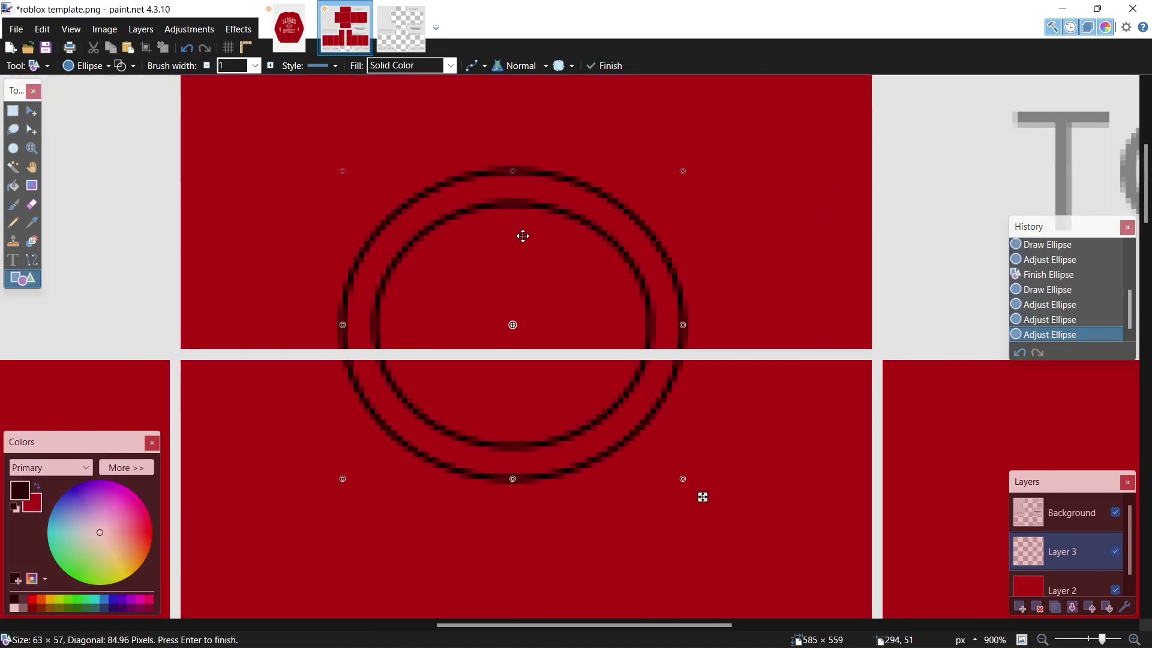
{"action": "left_click_drag", "start_coordinate": [342, 324], "coordinate": [340, 326]}
{"action": "left_click_drag", "start_coordinate": [510, 479], "coordinate": [509, 484]}
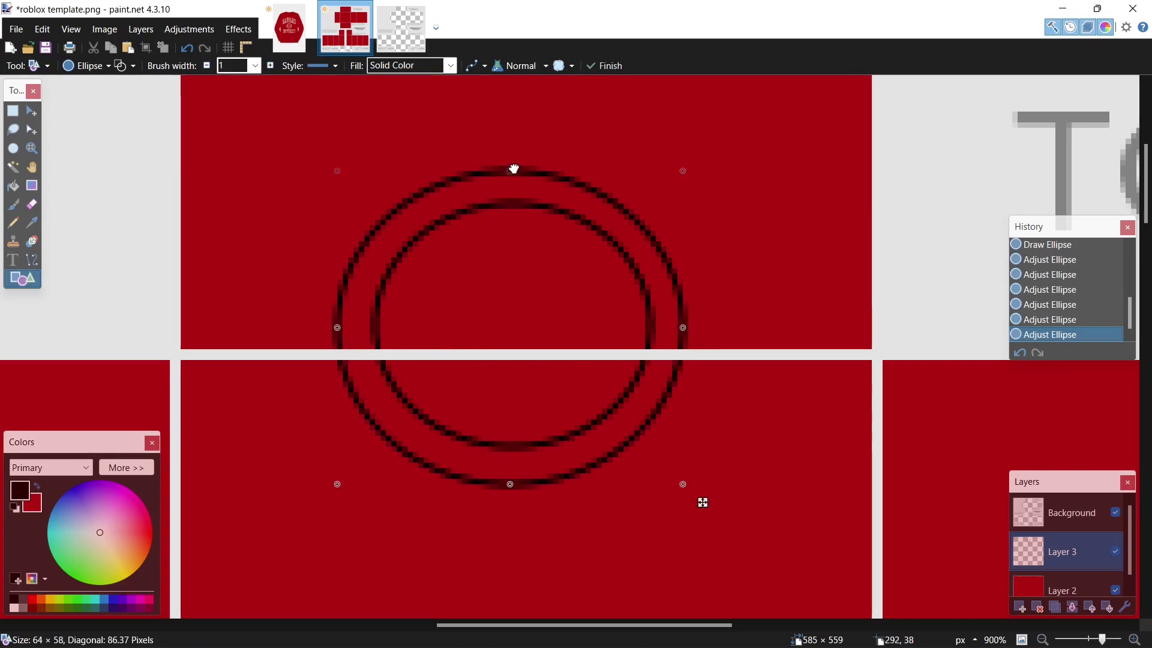
{"action": "left_click_drag", "start_coordinate": [513, 169], "coordinate": [515, 164]}
{"action": "scroll", "coordinate": [564, 327], "scroll_direction": "down", "scroll_amount": 3}
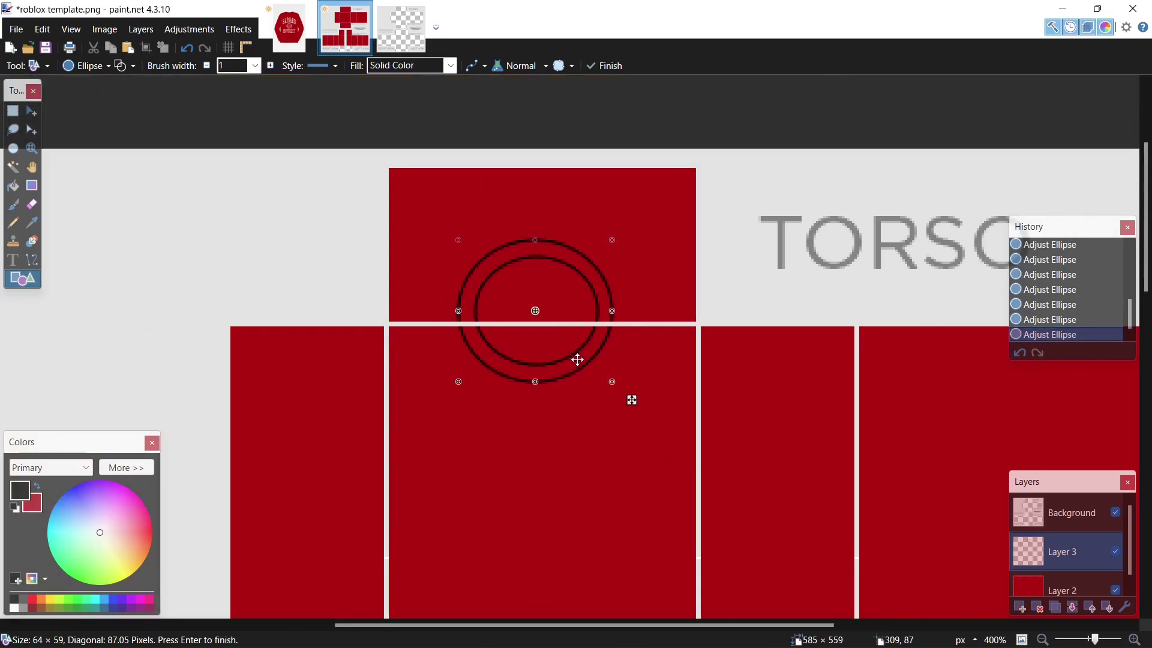
{"action": "scroll", "coordinate": [577, 359], "scroll_direction": "up", "scroll_amount": 2}
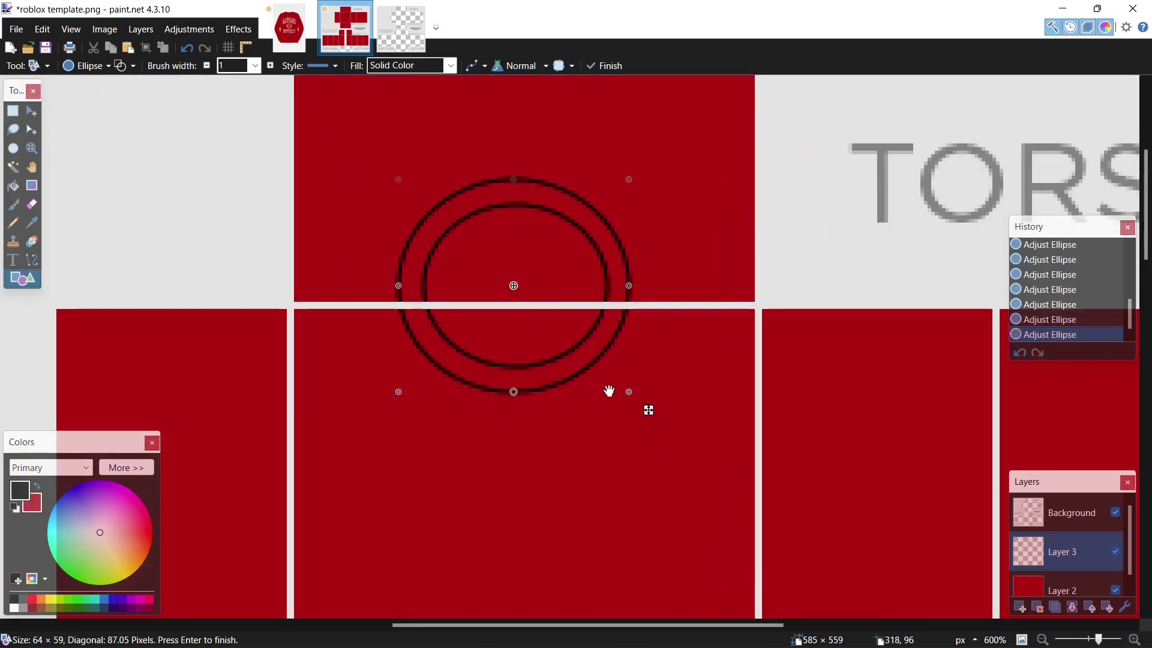
{"action": "key", "text": "Return"}
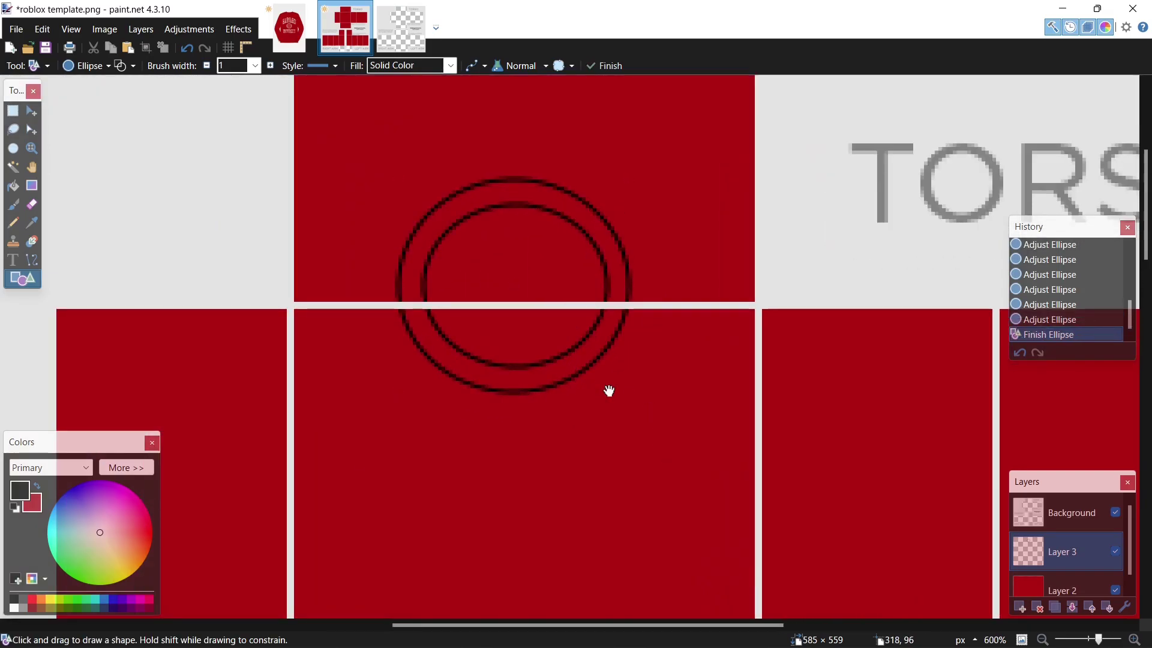
Select the collar area and shift the rings 2 px to the right.
{"action": "left_click", "coordinate": [13, 112]}
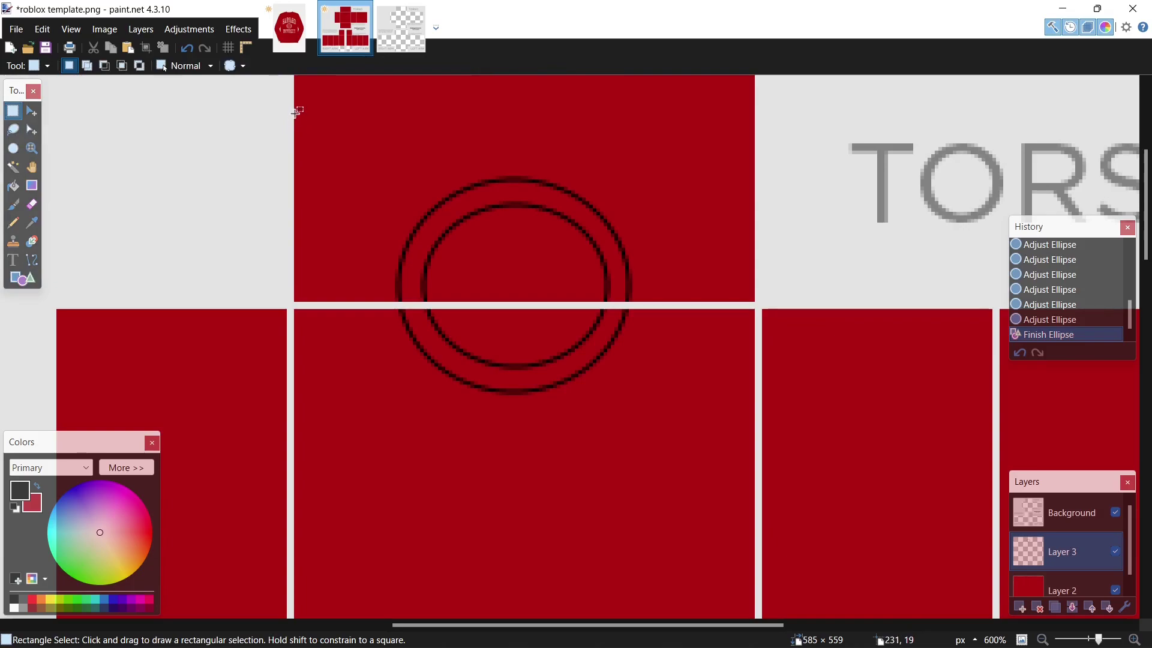
{"action": "left_click_drag", "start_coordinate": [294, 112], "coordinate": [669, 411]}
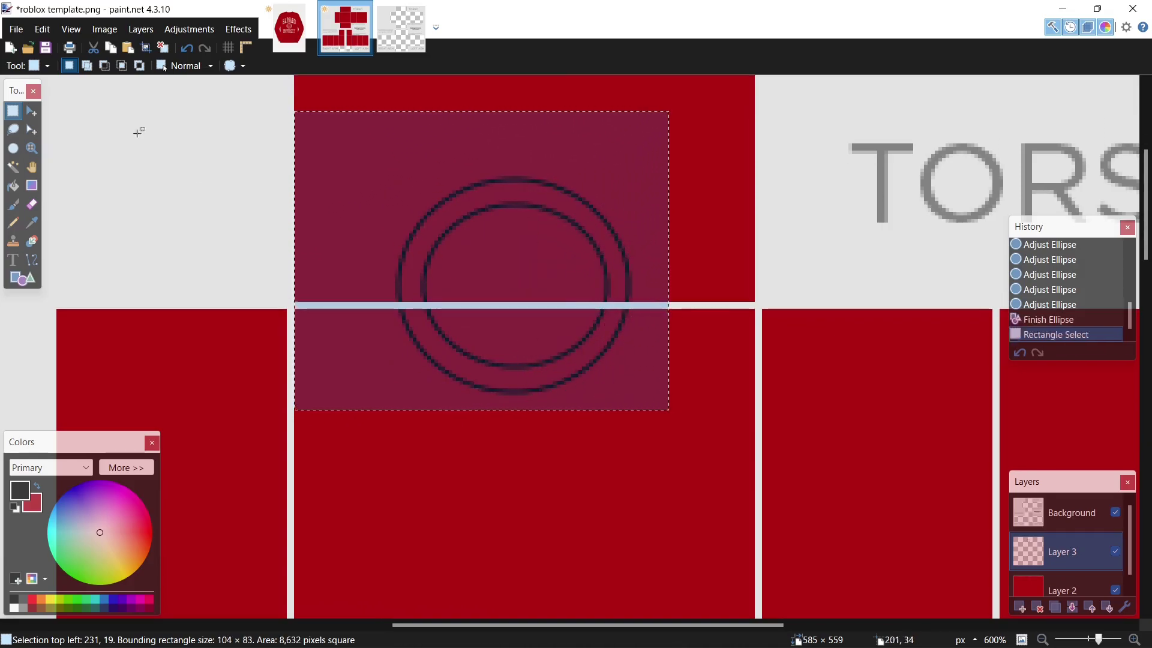
{"action": "left_click", "coordinate": [31, 110]}
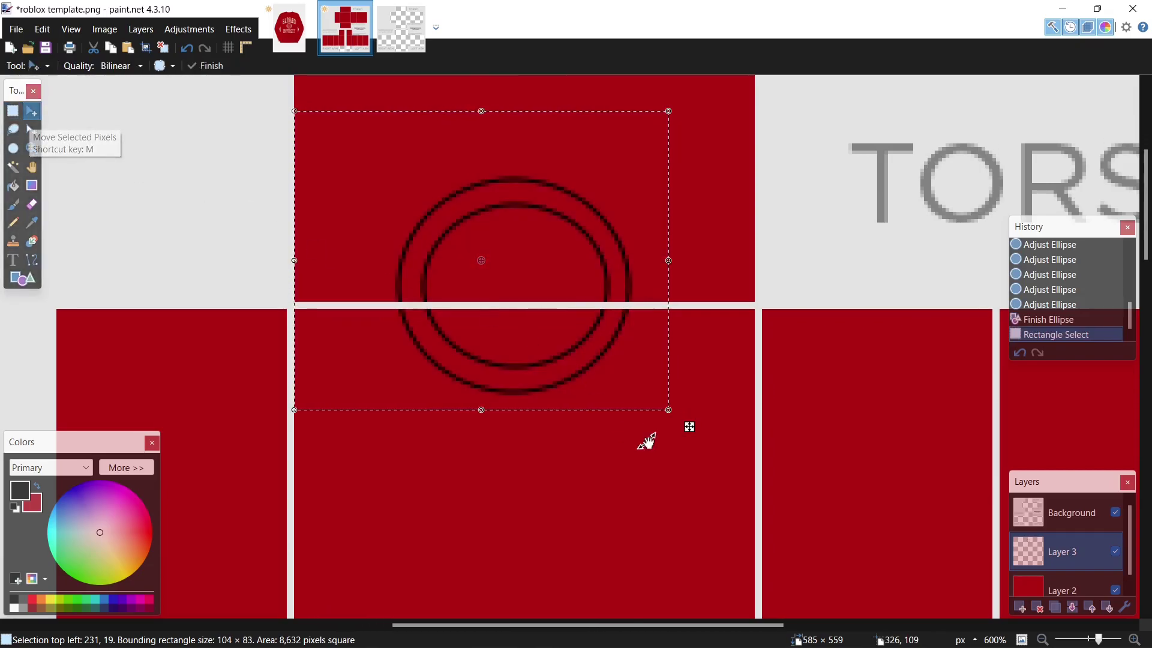
{"action": "left_click_drag", "start_coordinate": [688, 428], "coordinate": [696, 428]}
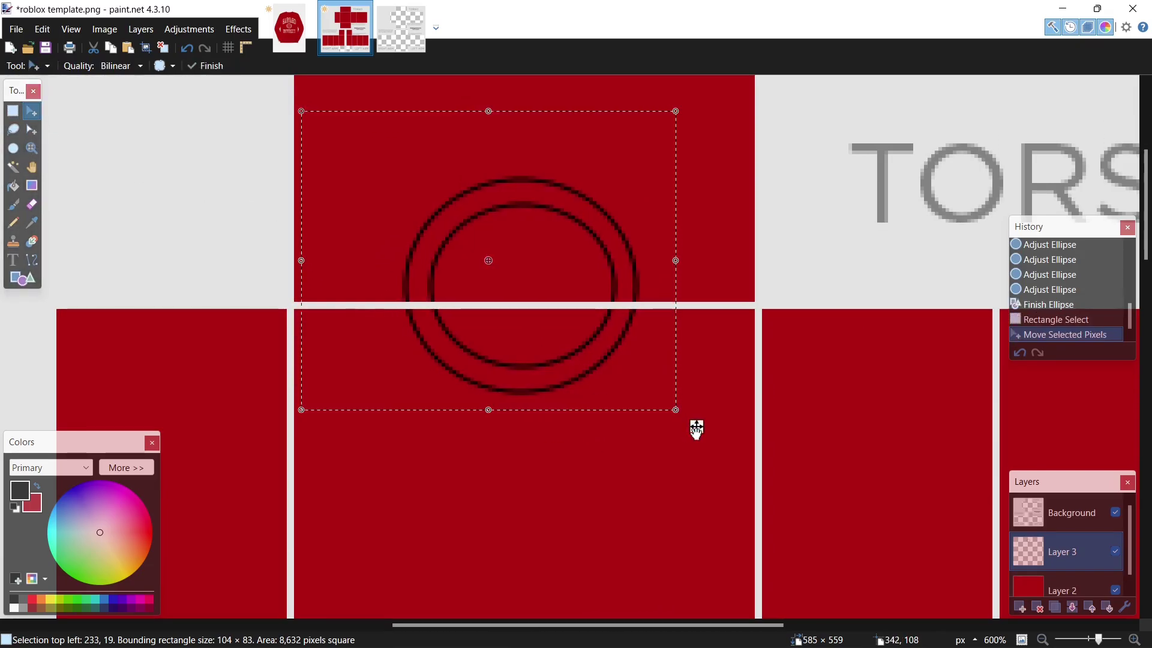
Shrink the selection to the rings' left half, paste it, and flip the copy onto the right side.
{"action": "left_click", "coordinate": [32, 127]}
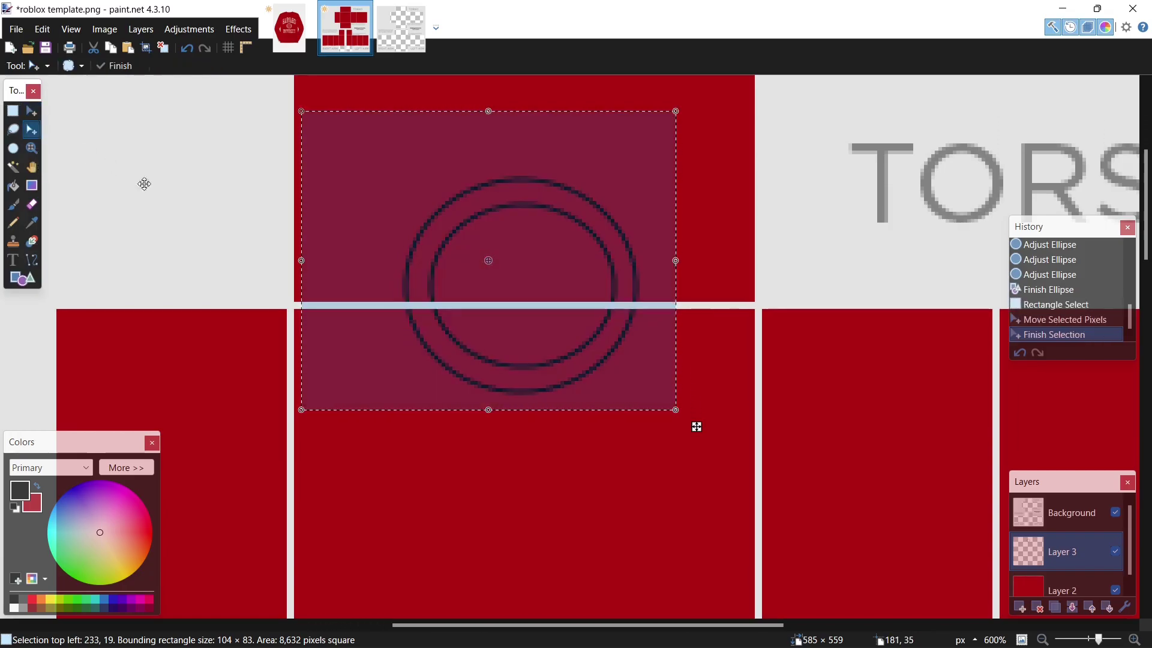
{"action": "left_click_drag", "start_coordinate": [297, 261], "coordinate": [294, 260]}
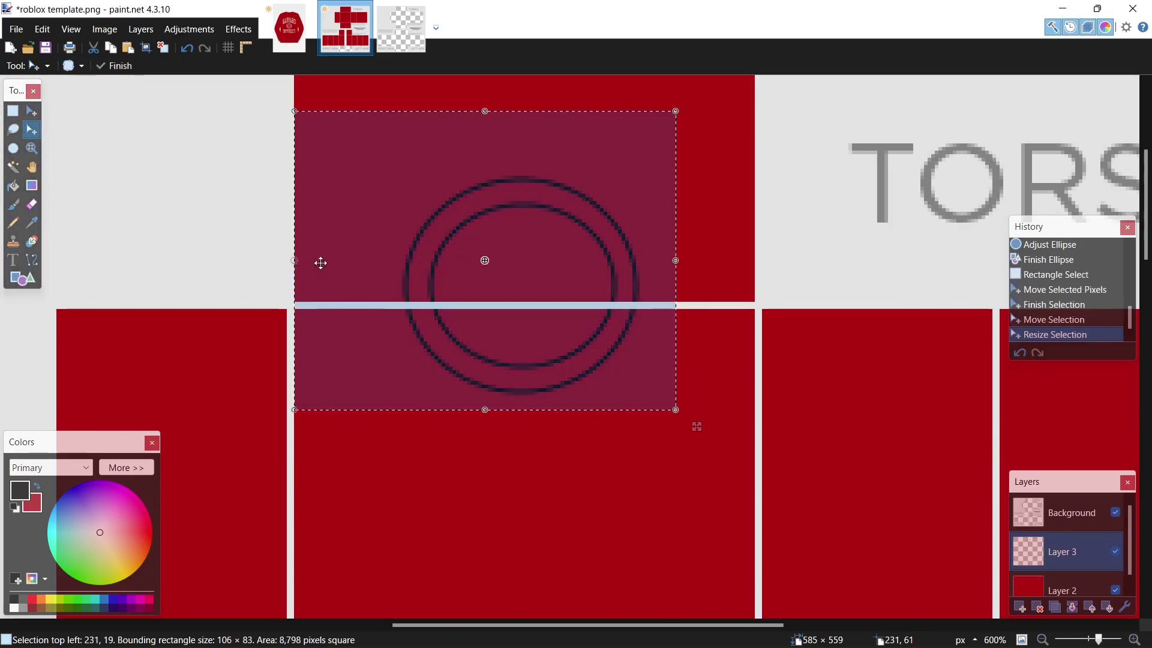
{"action": "left_click_drag", "start_coordinate": [677, 276], "coordinate": [524, 262]}
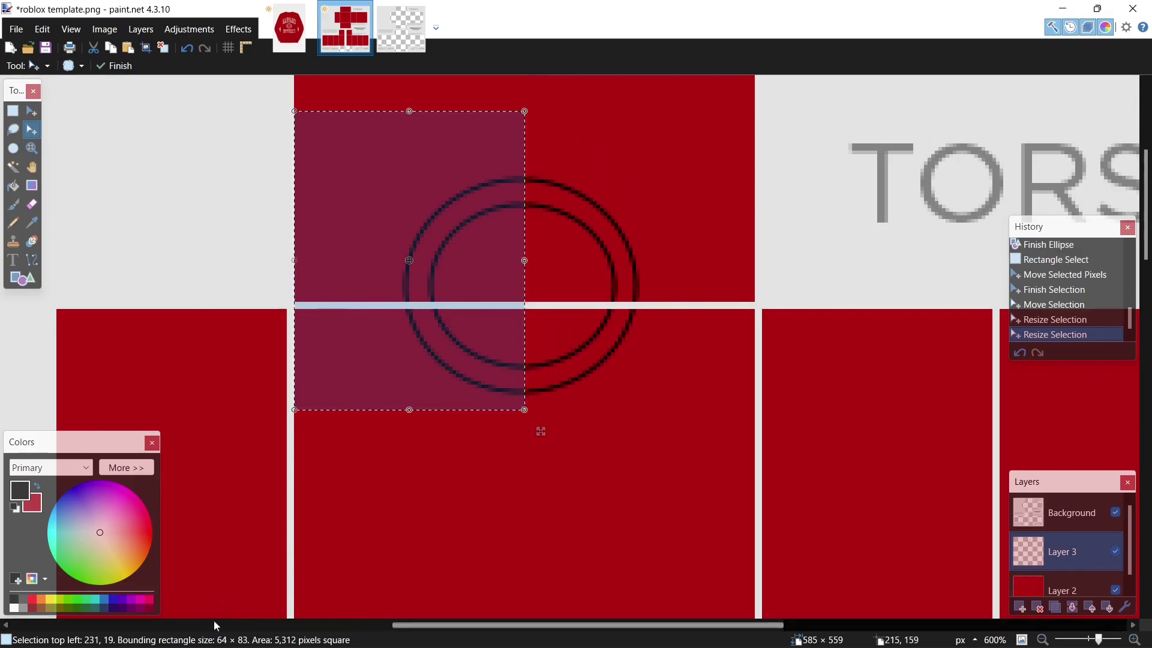
{"action": "left_click", "coordinate": [32, 115]}
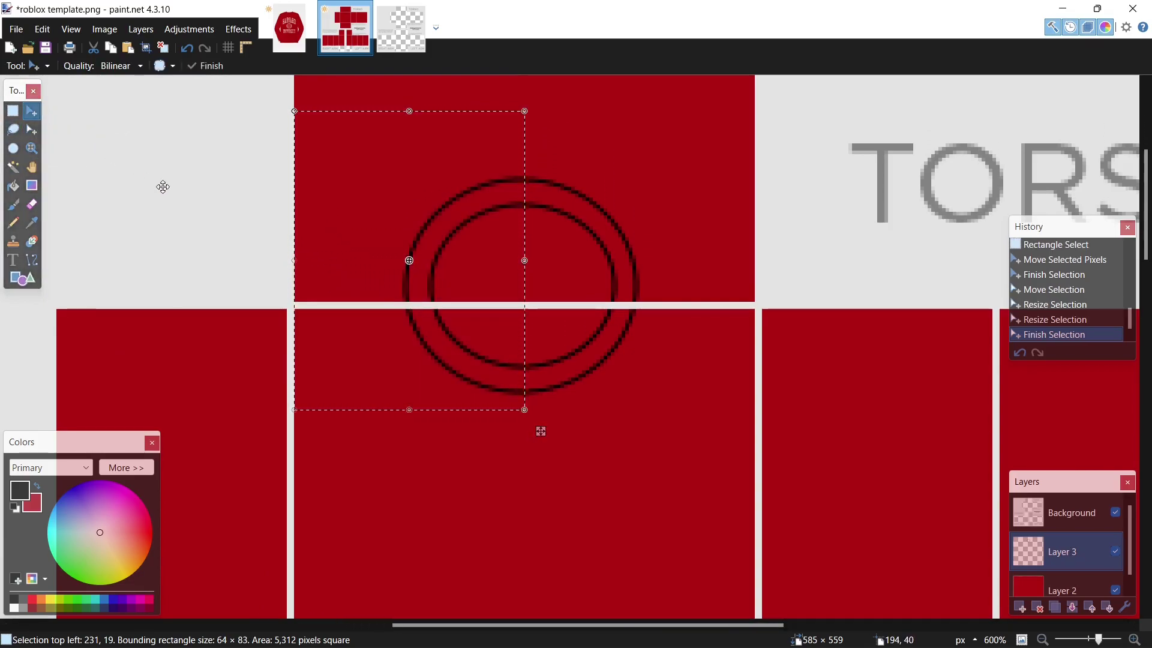
{"action": "key", "text": "ctrl+v"}
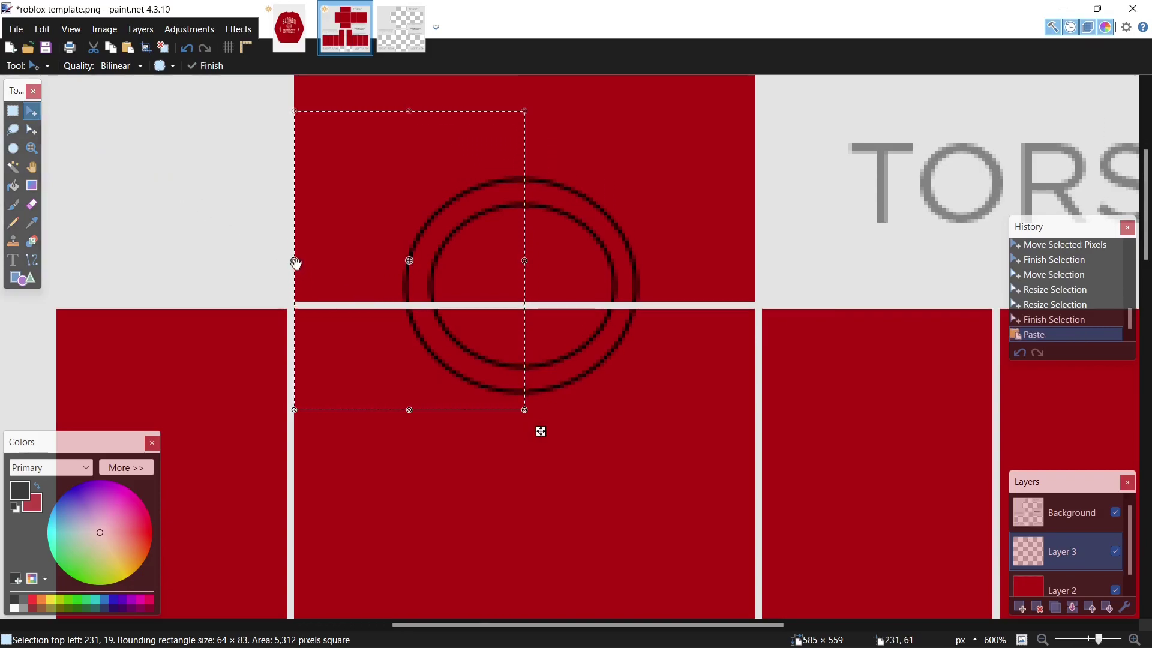
{"action": "left_click_drag", "start_coordinate": [295, 261], "coordinate": [759, 261]}
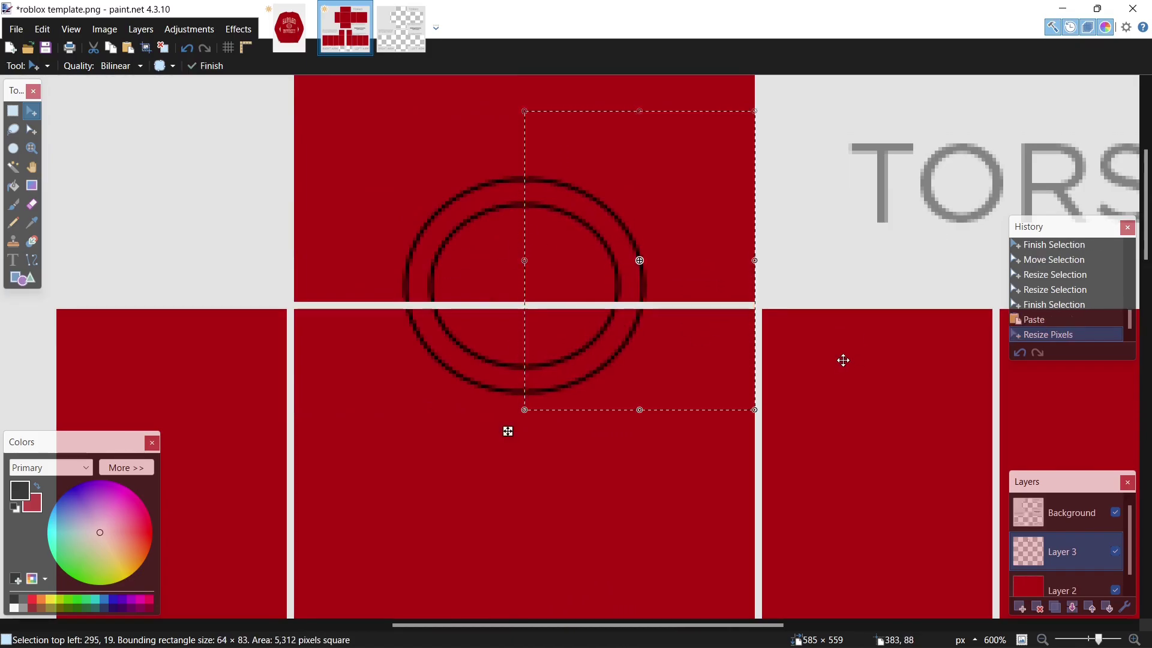
{"action": "key", "text": "ctrl+d"}
{"action": "scroll", "coordinate": [828, 414], "scroll_direction": "down", "scroll_amount": 4}
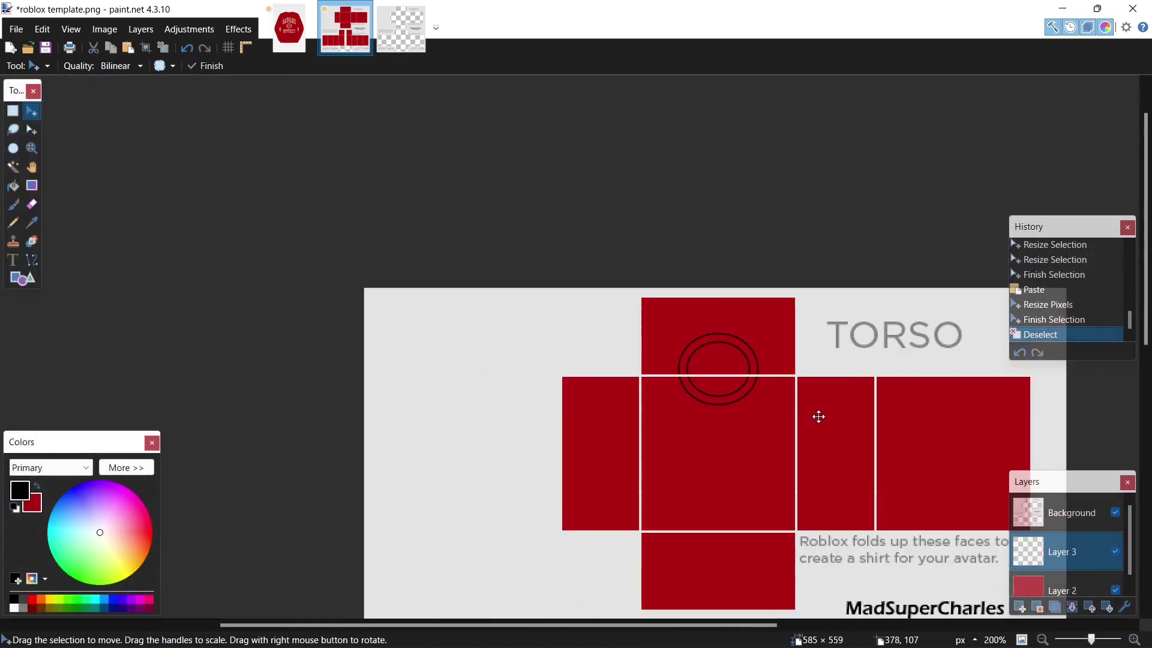
Select the upper-torso rings and move them one pixel lower on Layer 3, then commit.
{"action": "scroll", "coordinate": [854, 410], "scroll_direction": "up", "scroll_amount": 4}
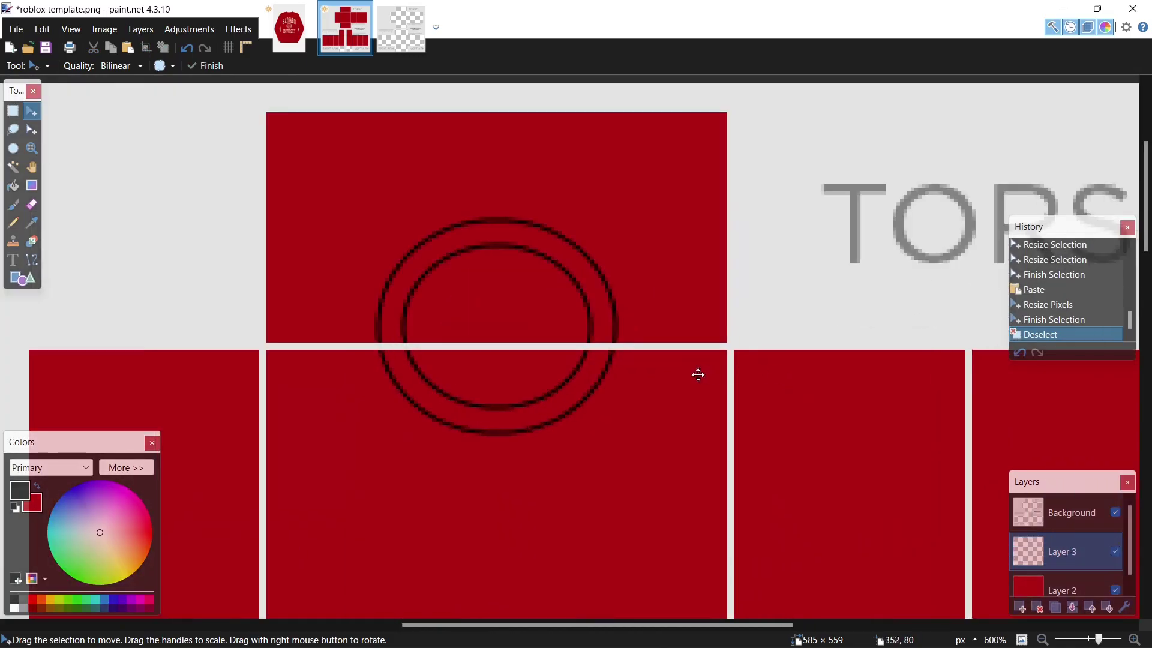
{"action": "scroll", "coordinate": [681, 368], "scroll_direction": "down", "scroll_amount": 1}
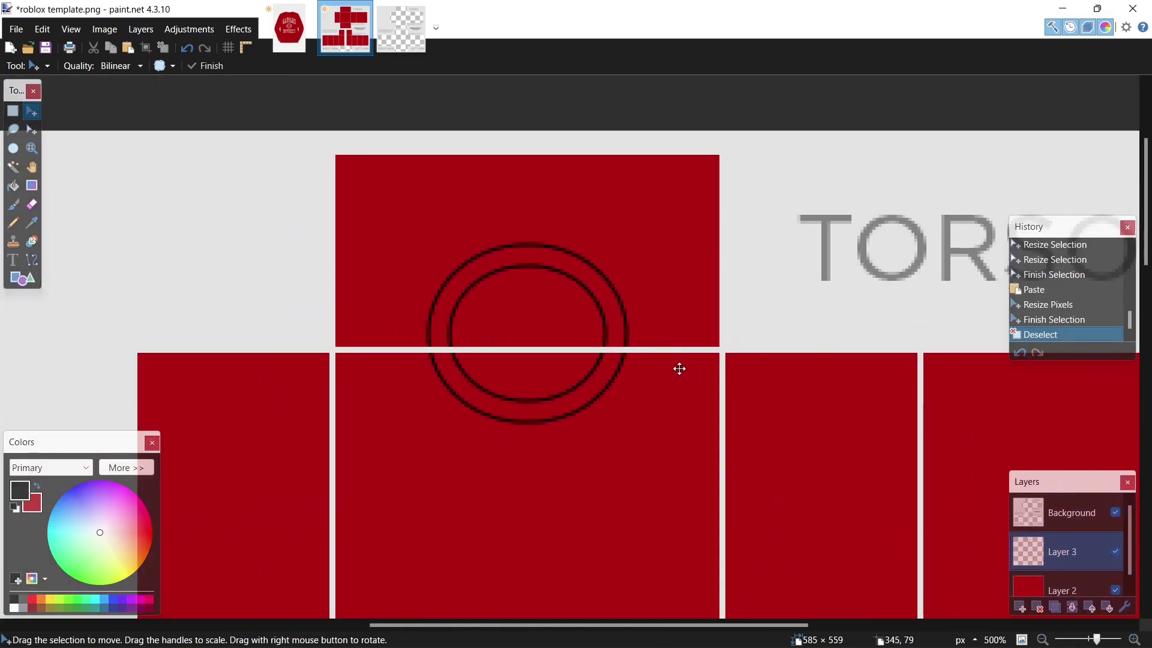
{"action": "left_click", "coordinate": [12, 111]}
{"action": "left_click_drag", "start_coordinate": [339, 191], "coordinate": [741, 440]}
{"action": "left_click", "coordinate": [31, 111]}
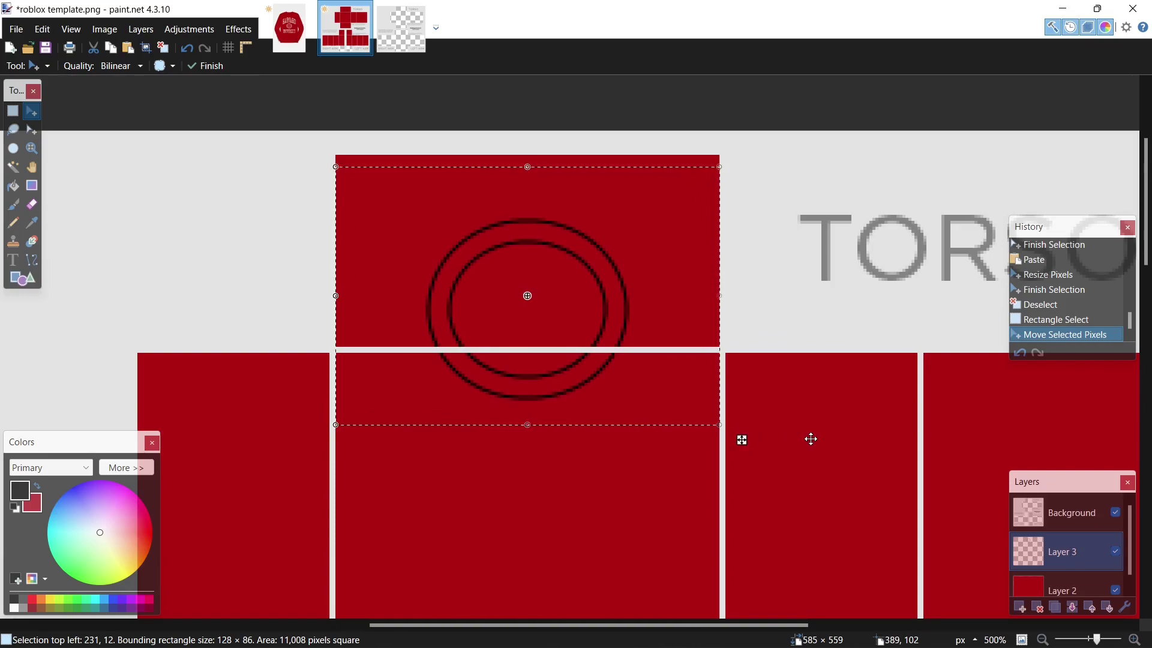
{"action": "key", "text": "ctrl+d"}
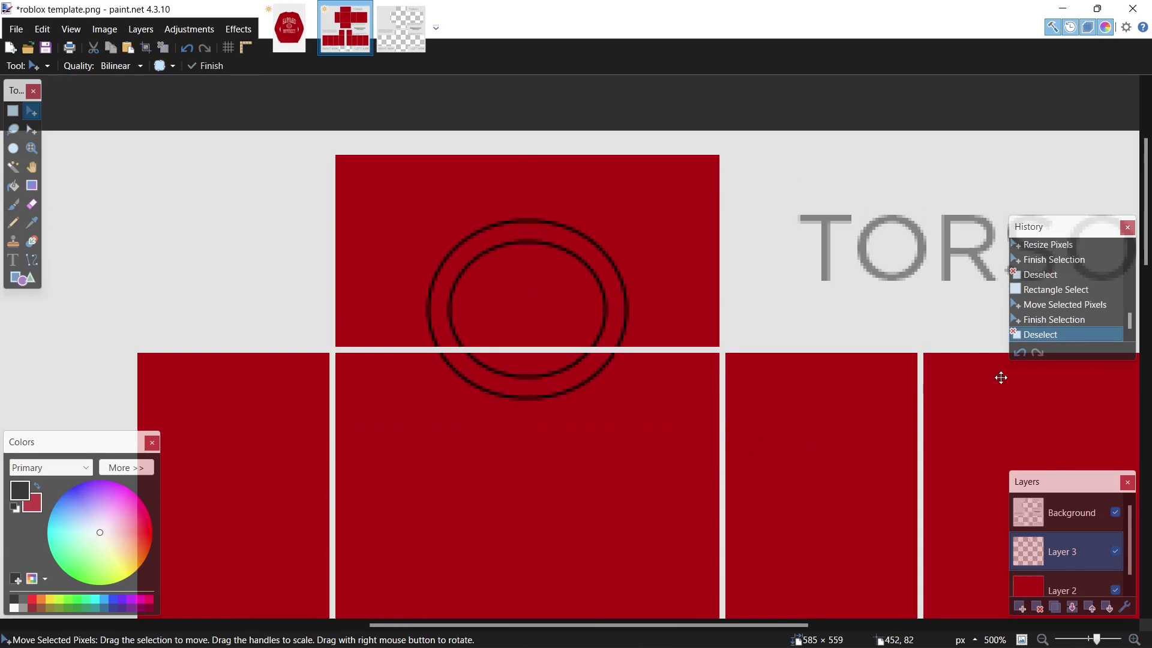
{"action": "left_click", "coordinate": [1020, 353]}
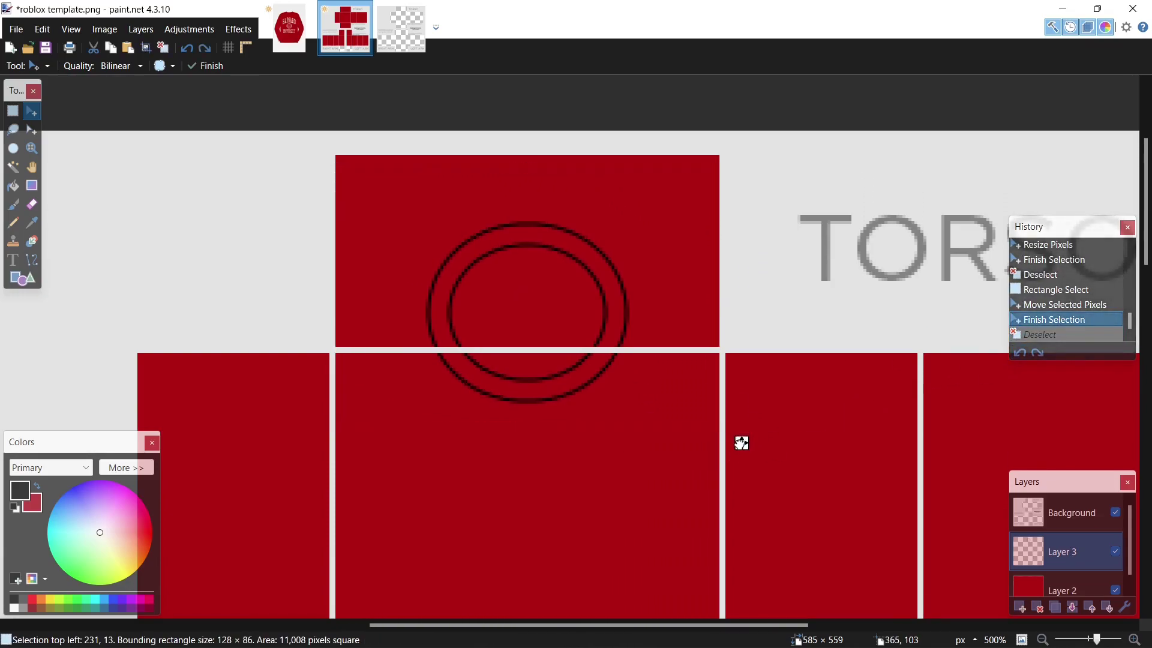
{"action": "left_click", "coordinate": [742, 443]}
{"action": "key", "text": "ctrl+d"}
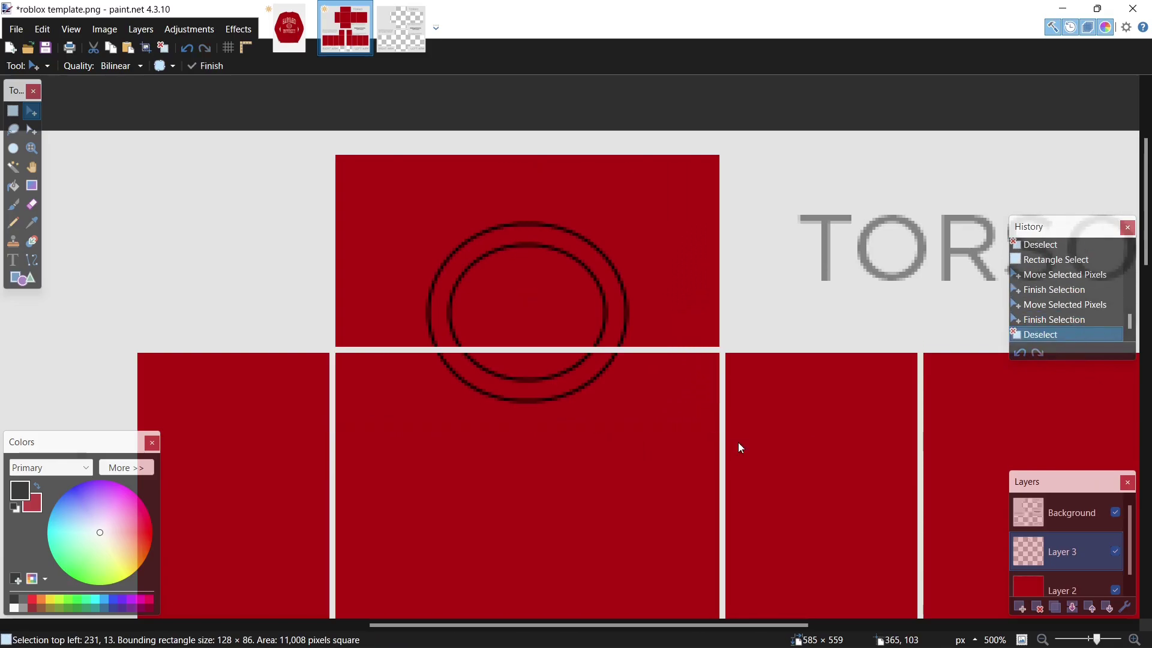
{"action": "scroll", "coordinate": [753, 442], "scroll_direction": "down", "scroll_amount": 5}
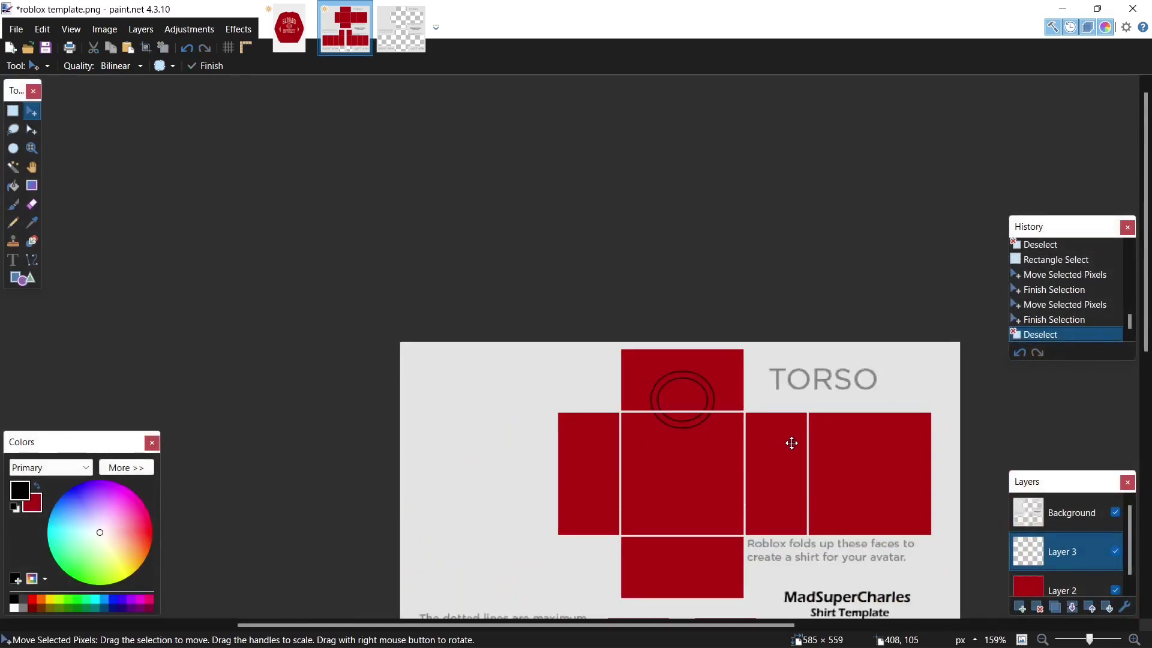
{"action": "scroll", "coordinate": [792, 443], "scroll_direction": "up", "scroll_amount": 7}
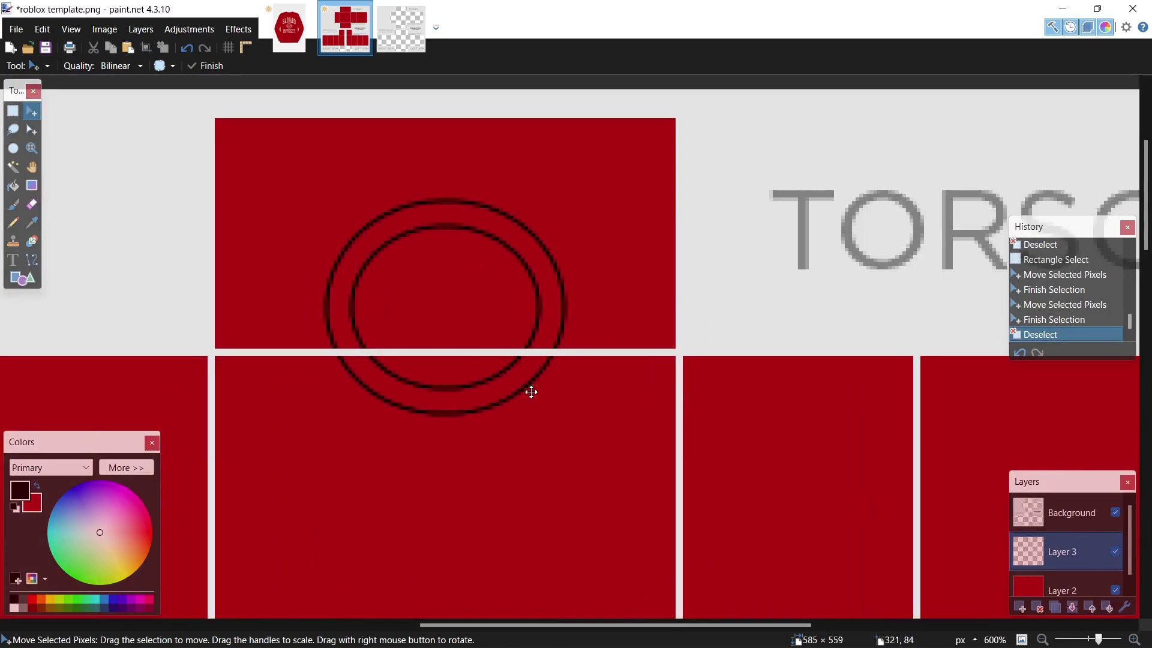
On Layer 2, drag an elliptical selection inside the inner ring.
{"action": "left_click", "coordinate": [13, 148]}
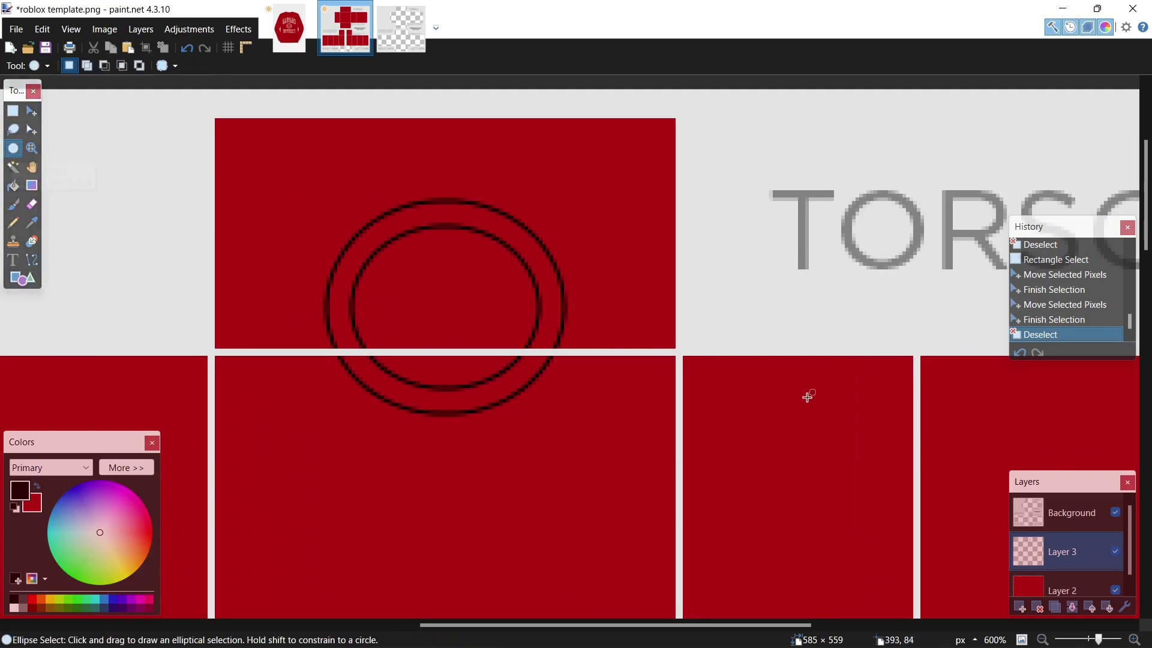
{"action": "scroll", "coordinate": [1039, 530], "scroll_direction": "down", "scroll_amount": 1}
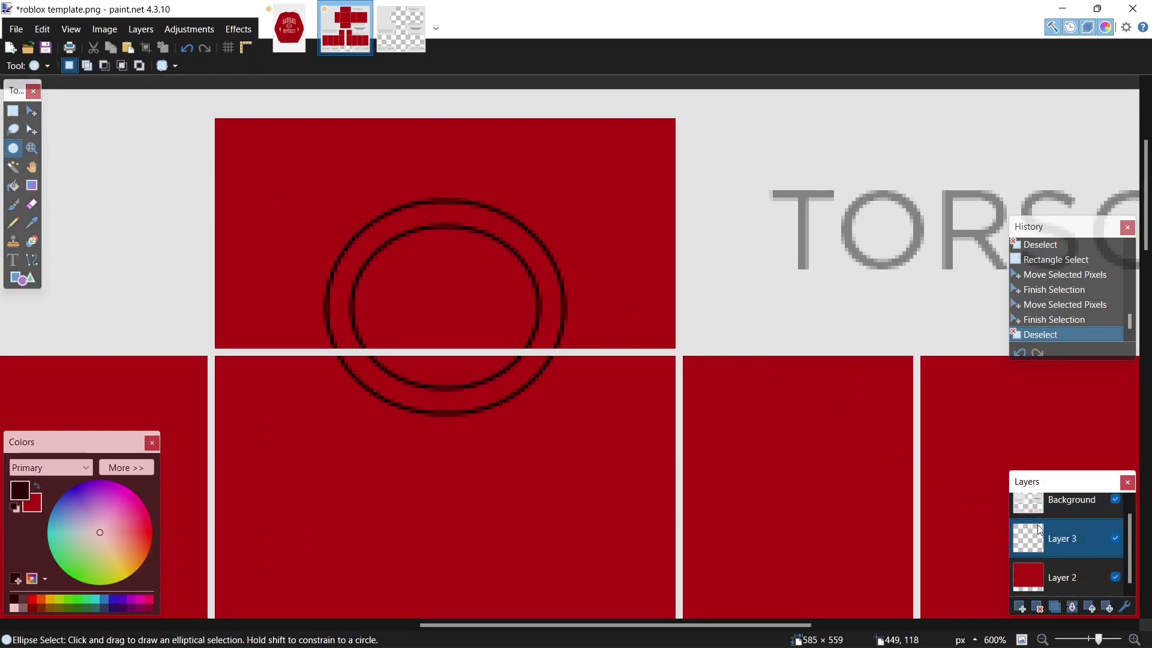
{"action": "left_click", "coordinate": [1076, 575]}
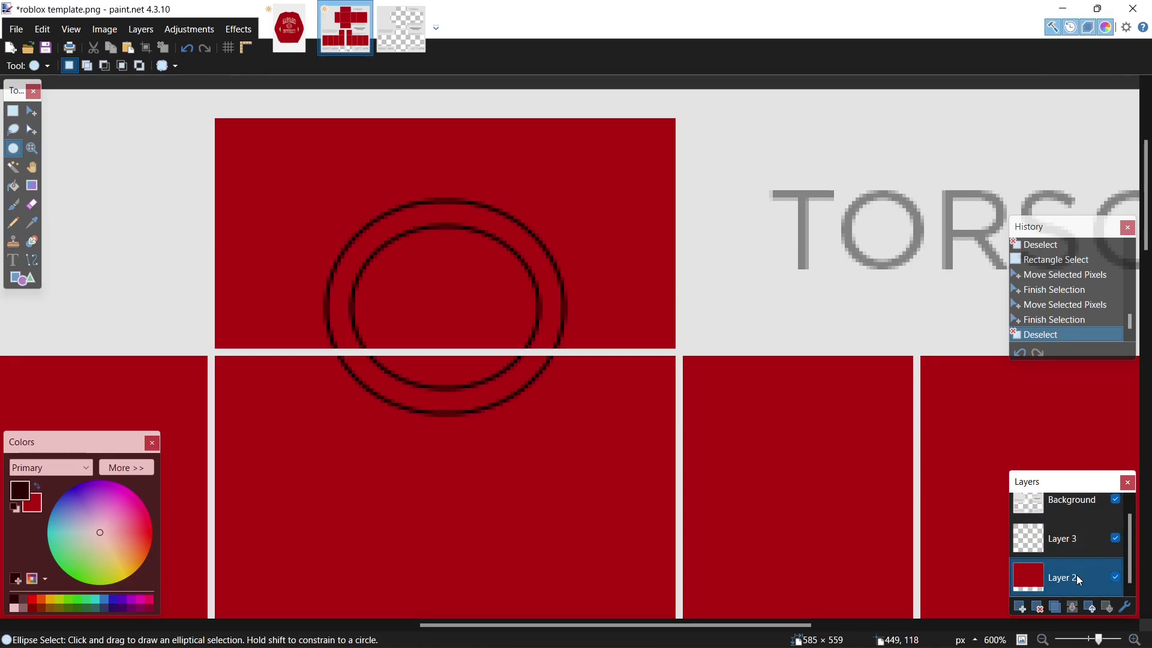
{"action": "scroll", "coordinate": [407, 306], "scroll_direction": "up", "scroll_amount": 3}
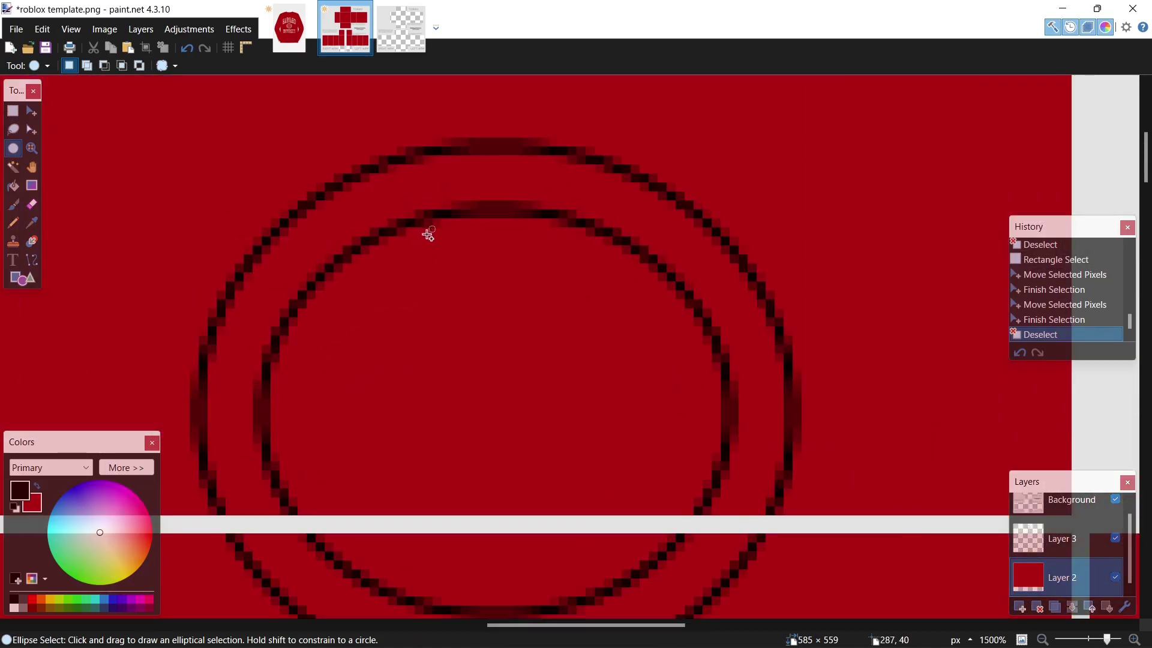
{"action": "left_click_drag", "start_coordinate": [423, 226], "coordinate": [707, 571]}
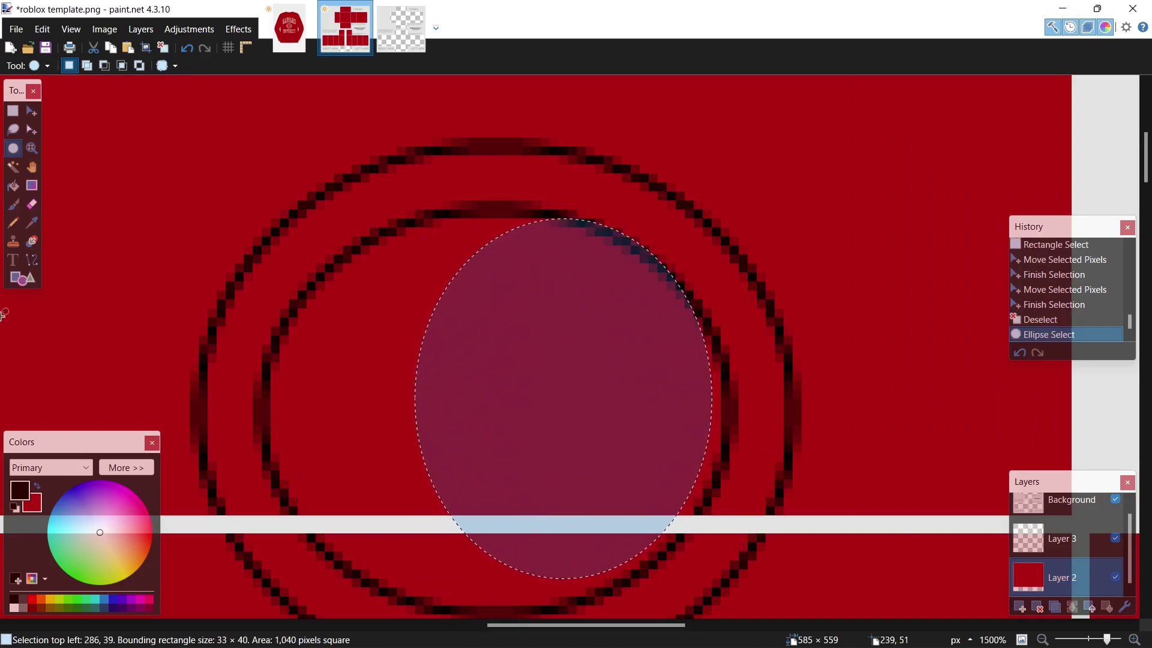
Resize the ellipse selection to about 50 × 43 px so it fits just inside the inner ring.
{"action": "left_click", "coordinate": [33, 120]}
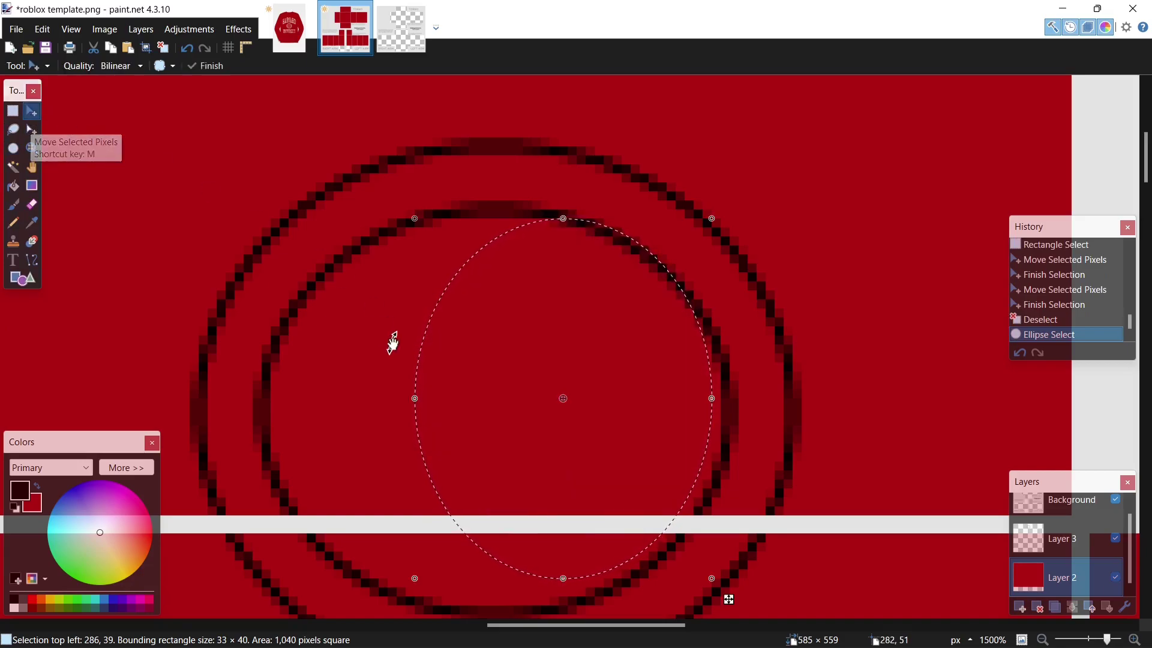
{"action": "left_click", "coordinate": [34, 130]}
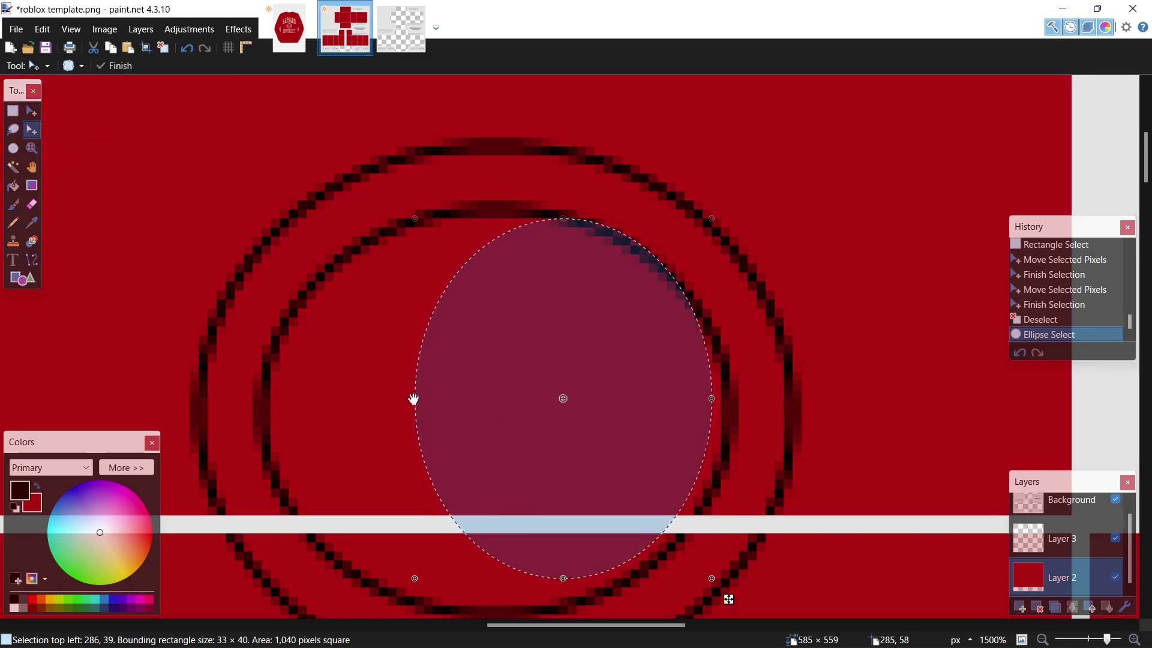
{"action": "left_click_drag", "start_coordinate": [414, 399], "coordinate": [269, 400]}
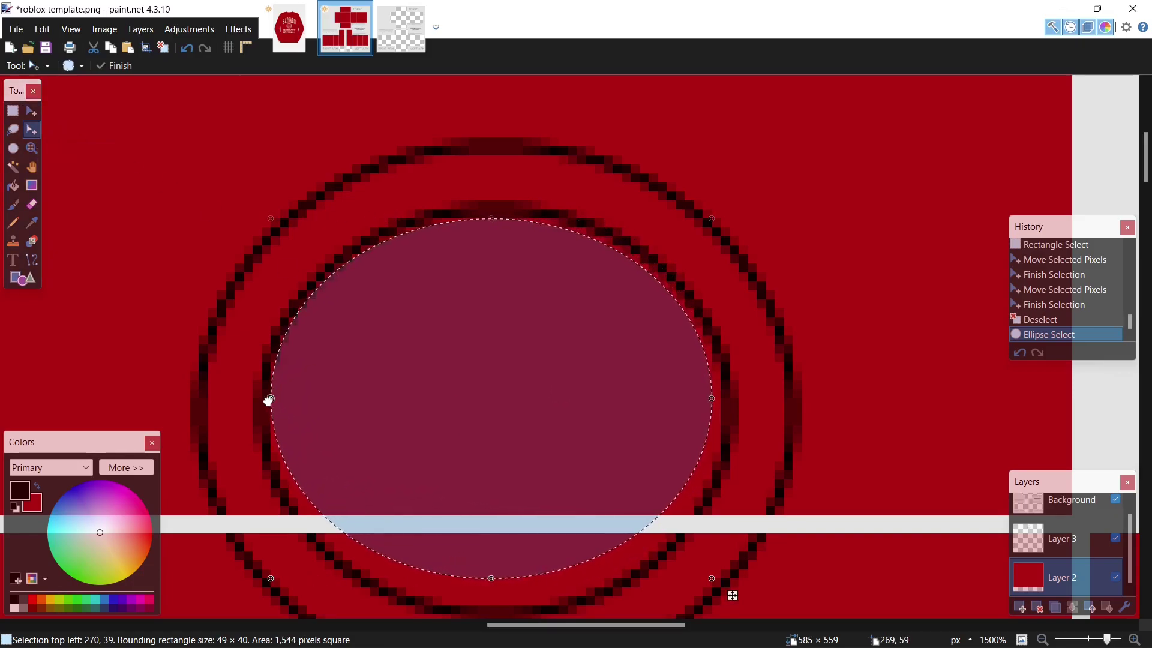
{"action": "scroll", "coordinate": [268, 400], "scroll_direction": "down", "scroll_amount": 2}
{"action": "left_click_drag", "start_coordinate": [490, 436], "coordinate": [488, 462]}
{"action": "scroll", "coordinate": [460, 329], "scroll_direction": "up", "scroll_amount": 2}
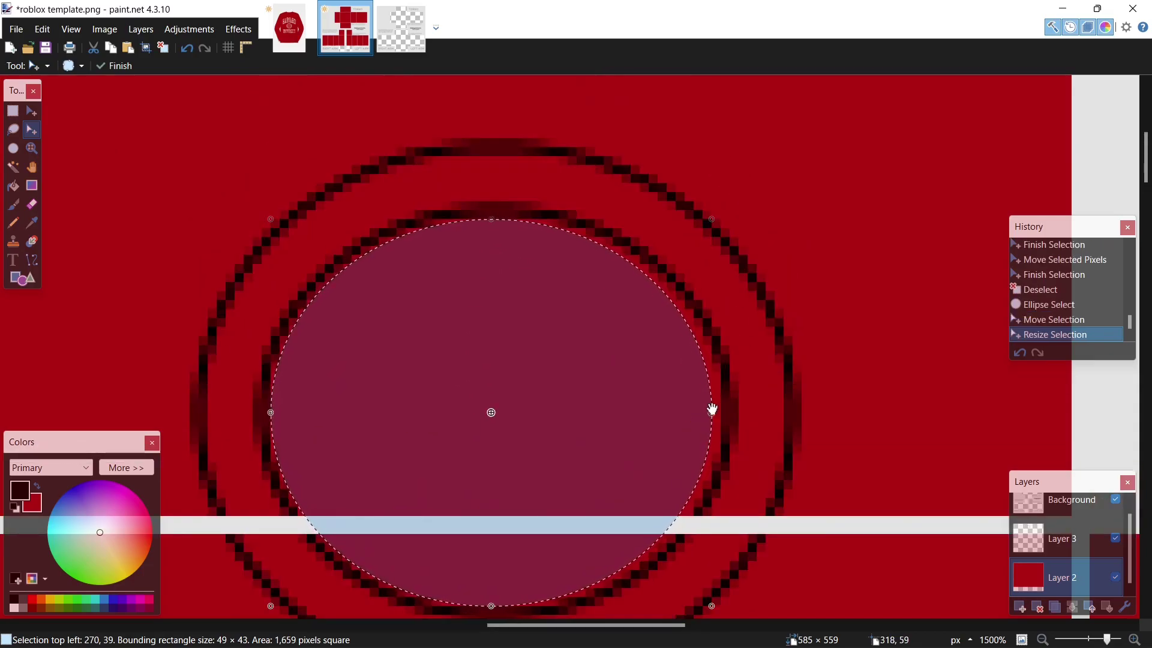
{"action": "left_click_drag", "start_coordinate": [712, 410], "coordinate": [720, 411]}
{"action": "scroll", "coordinate": [682, 390], "scroll_direction": "down", "scroll_amount": 3}
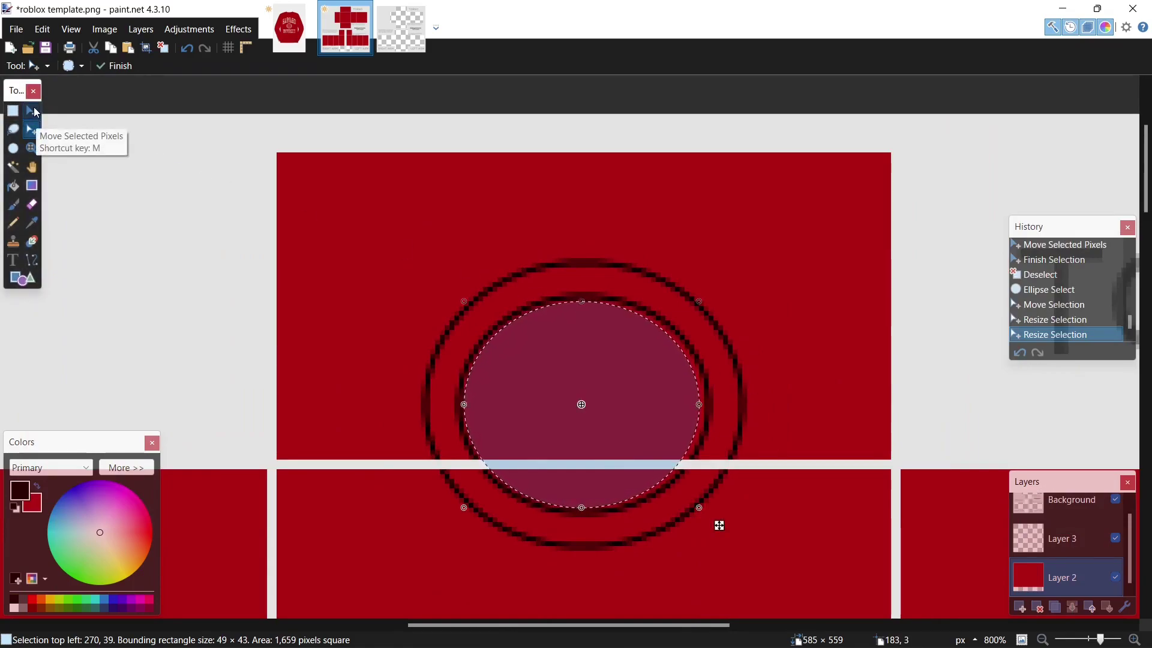
{"action": "scroll", "coordinate": [681, 455], "scroll_direction": "up", "scroll_amount": 2}
{"action": "left_click_drag", "start_coordinate": [709, 375], "coordinate": [715, 378]}
{"action": "scroll", "coordinate": [496, 388], "scroll_direction": "down", "scroll_amount": 2}
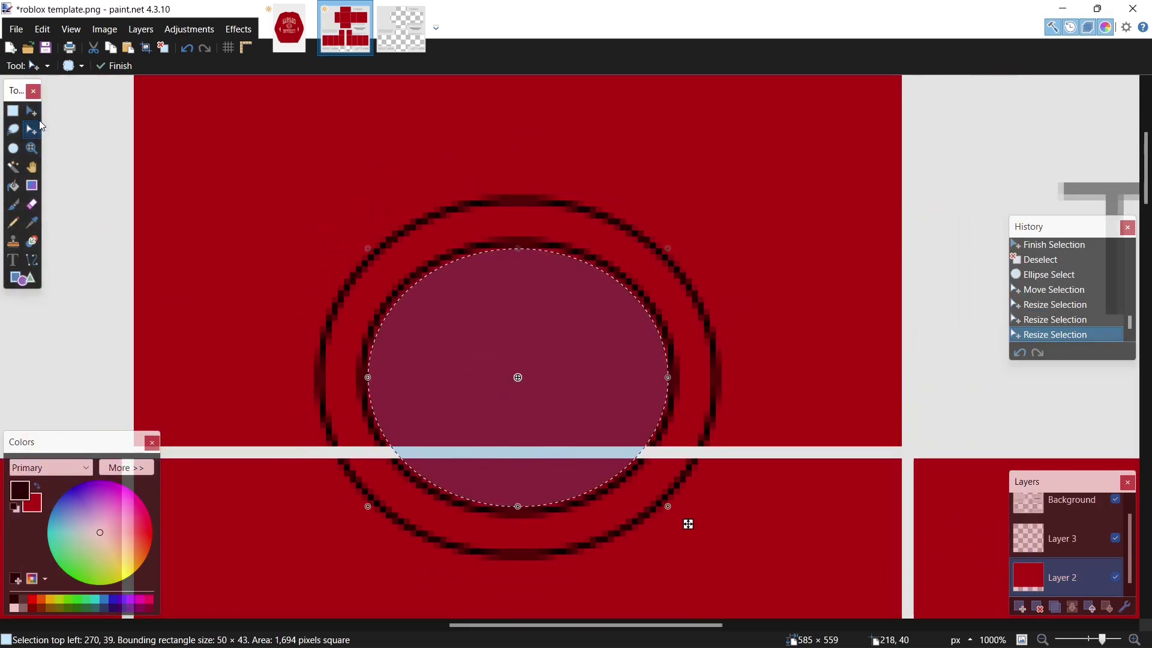
{"action": "left_click", "coordinate": [32, 111]}
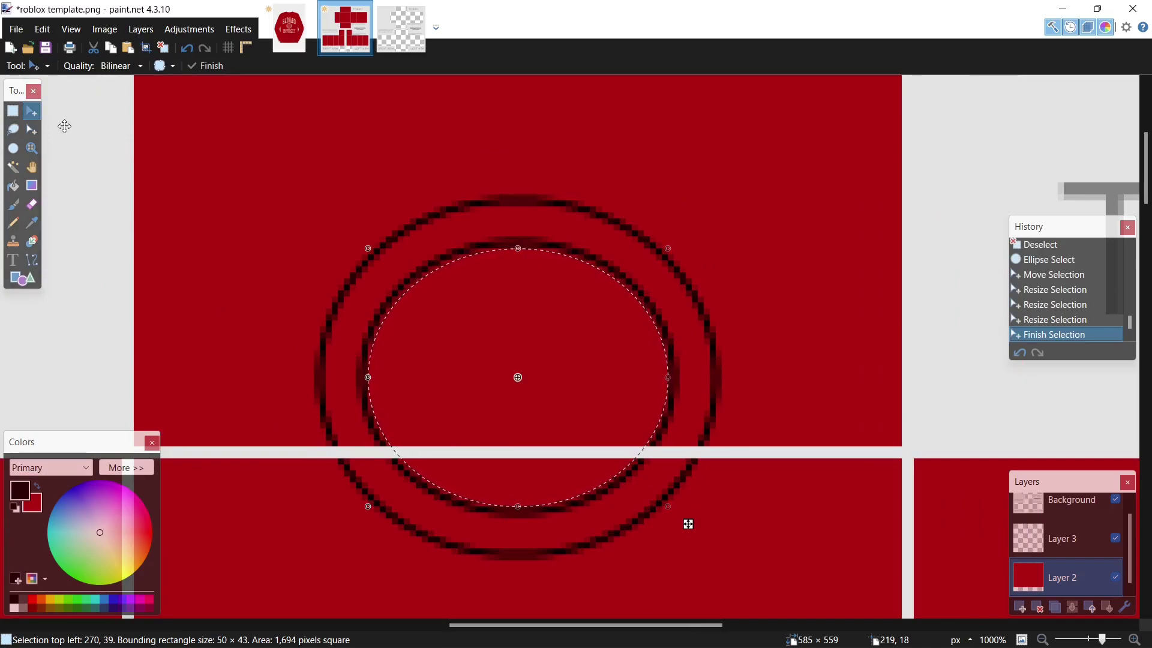
Delete the oval selection from Layer 2's red, then make Layer 3 active.
{"action": "key", "text": "Delete"}
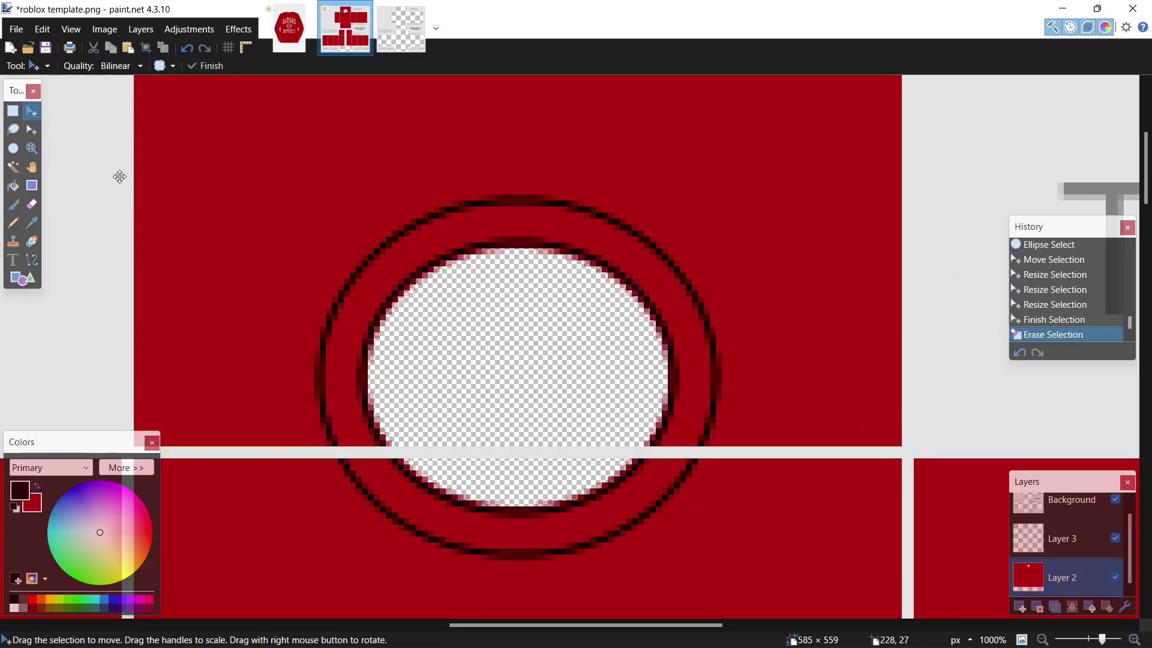
{"action": "scroll", "coordinate": [404, 309], "scroll_direction": "down", "scroll_amount": 4}
{"action": "scroll", "coordinate": [406, 295], "scroll_direction": "up", "scroll_amount": 3}
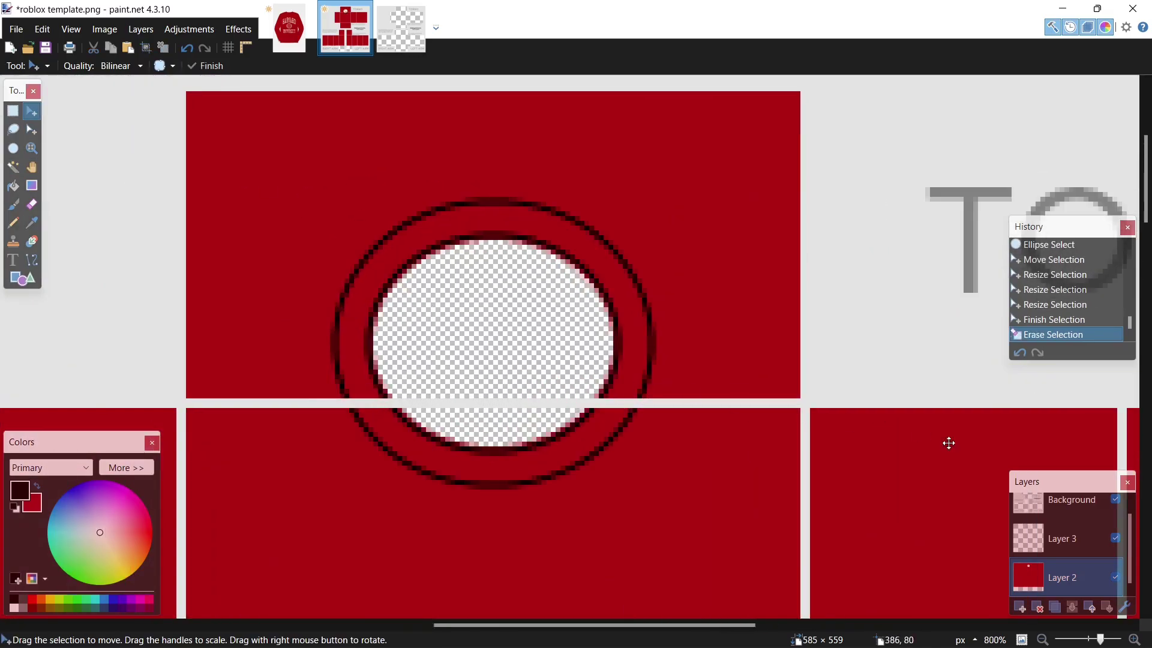
{"action": "left_click", "coordinate": [1067, 541]}
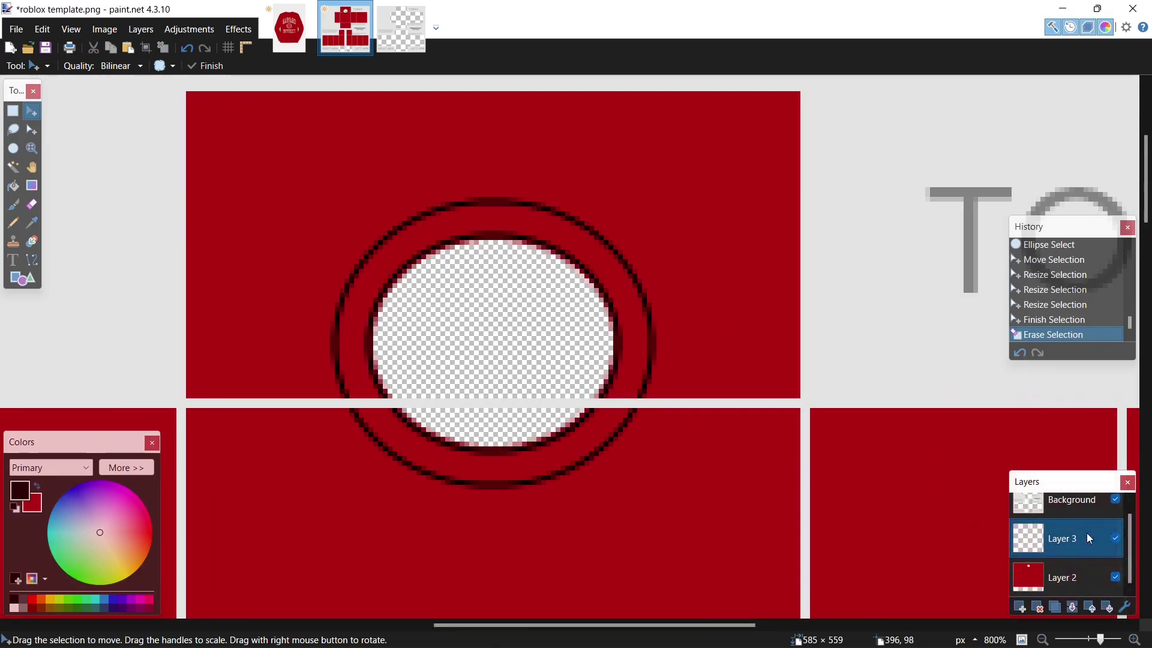
Set Layer 3's blend mode to Overlay with opacity lowered to about 65.
{"action": "left_click", "coordinate": [141, 28]}
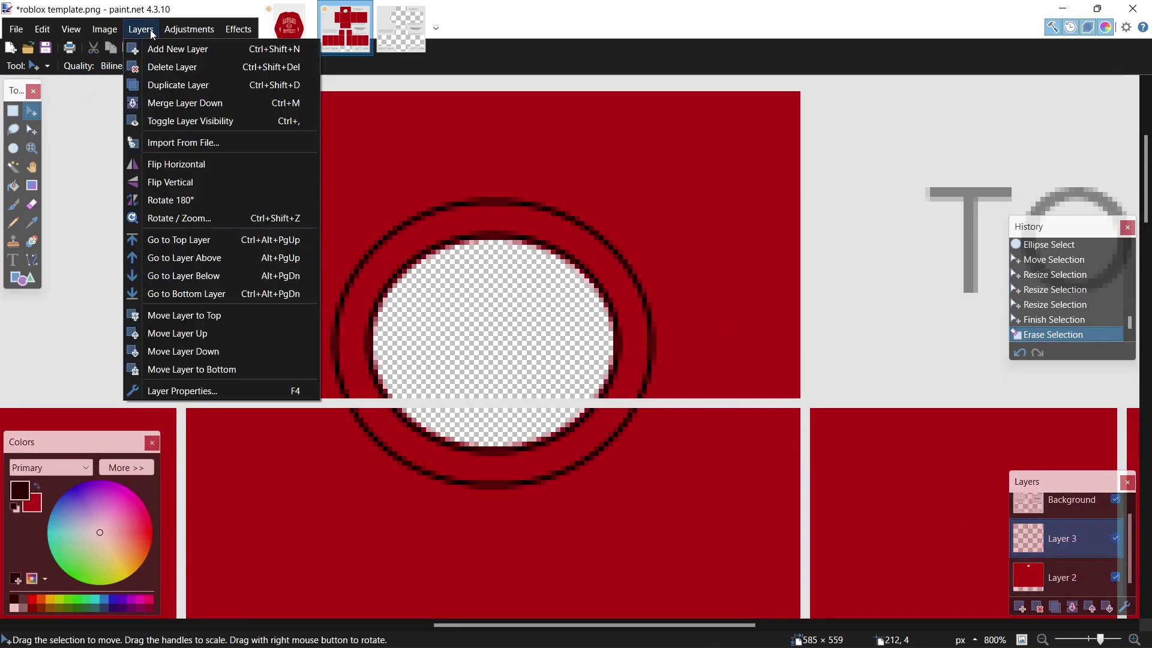
{"action": "left_click", "coordinate": [232, 391]}
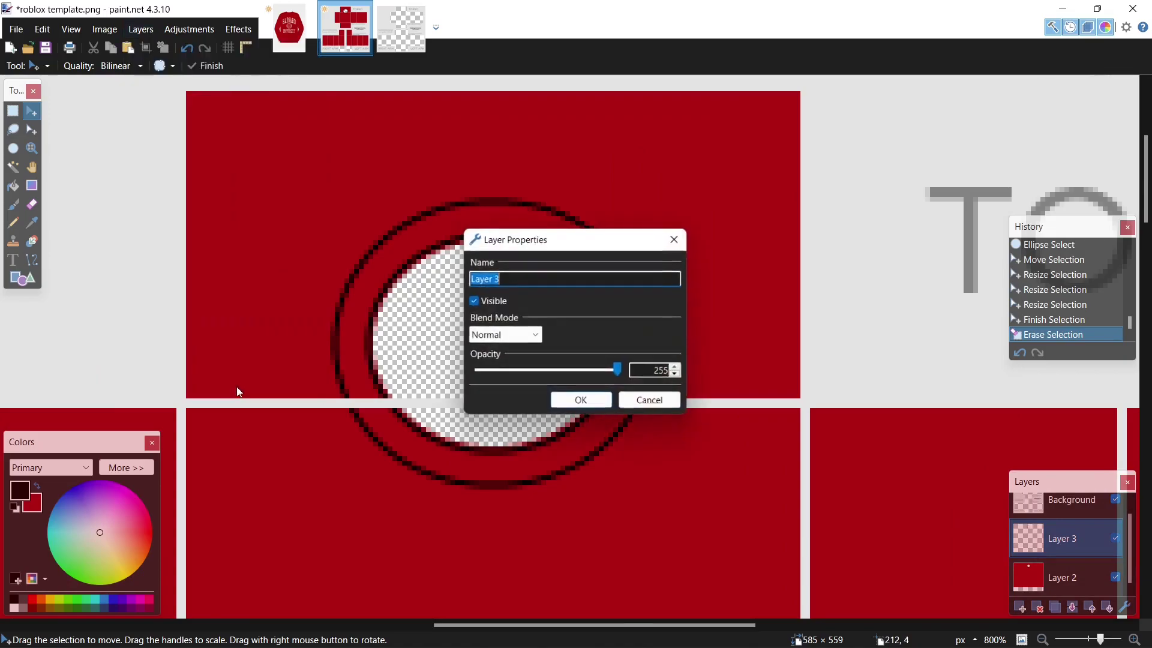
{"action": "left_click", "coordinate": [504, 335]}
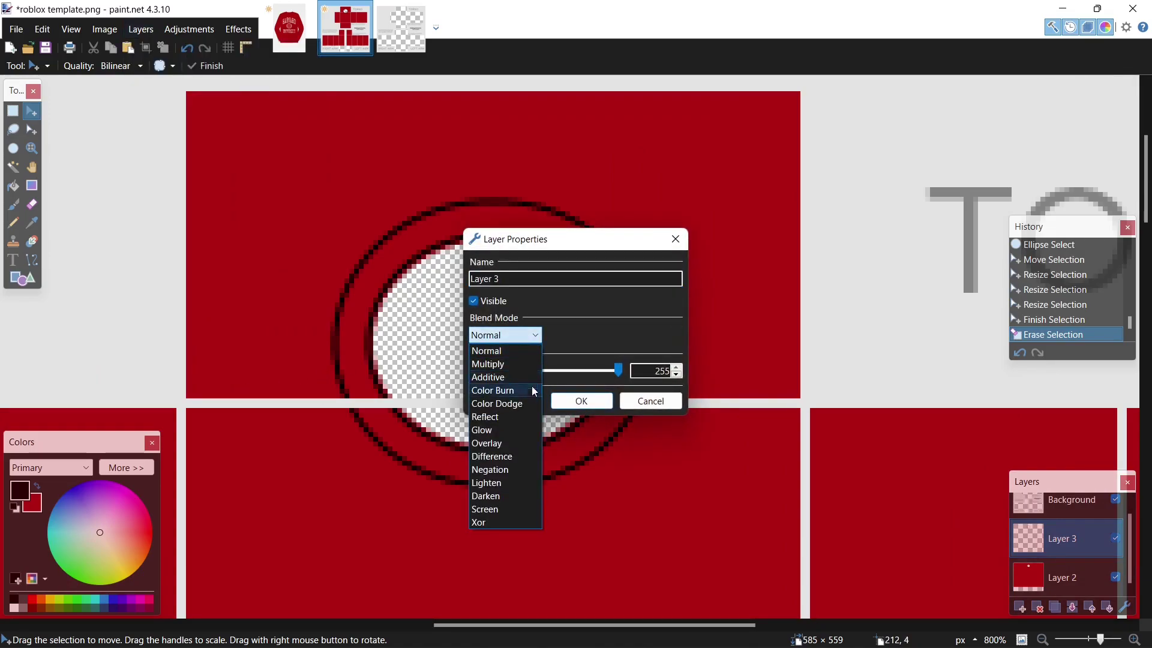
{"action": "left_click", "coordinate": [510, 442]}
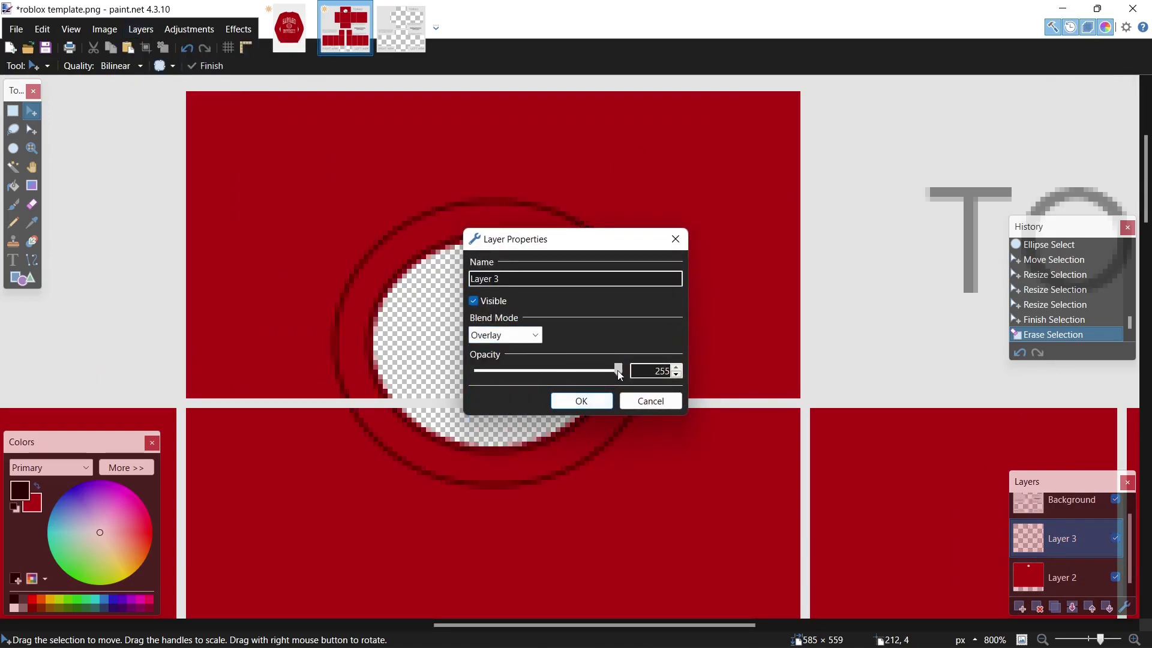
{"action": "left_click_drag", "start_coordinate": [617, 370], "coordinate": [516, 372]}
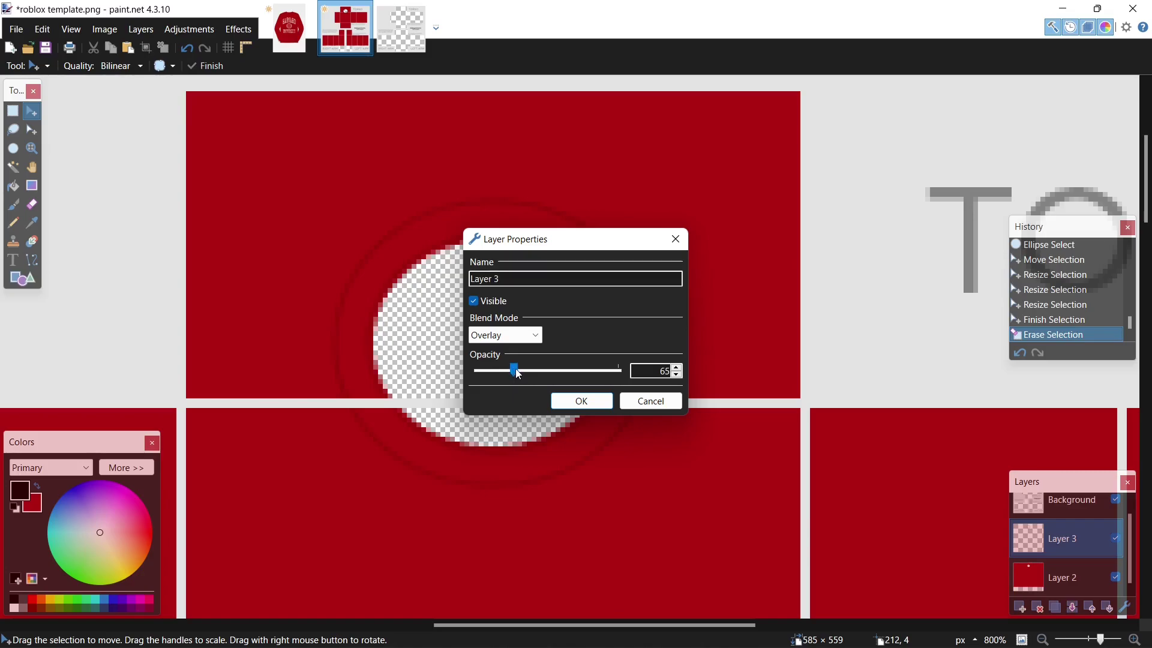
{"action": "left_click", "coordinate": [581, 401]}
{"action": "scroll", "coordinate": [709, 456], "scroll_direction": "down", "scroll_amount": 3}
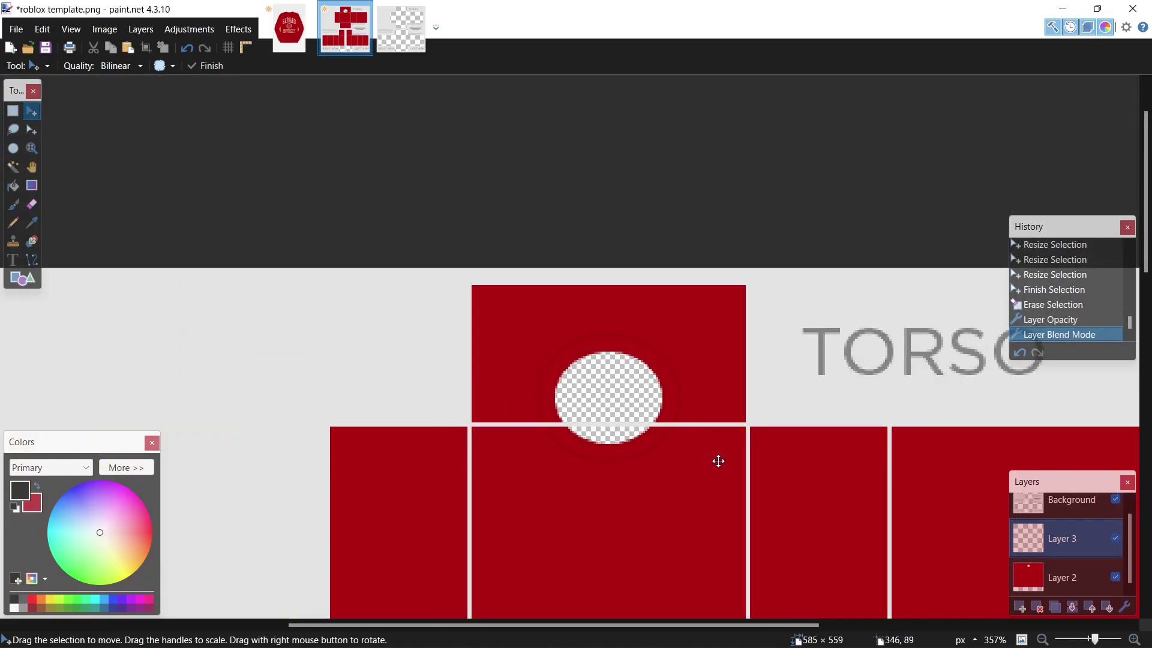
{"action": "scroll", "coordinate": [720, 453], "scroll_direction": "up", "scroll_amount": 5}
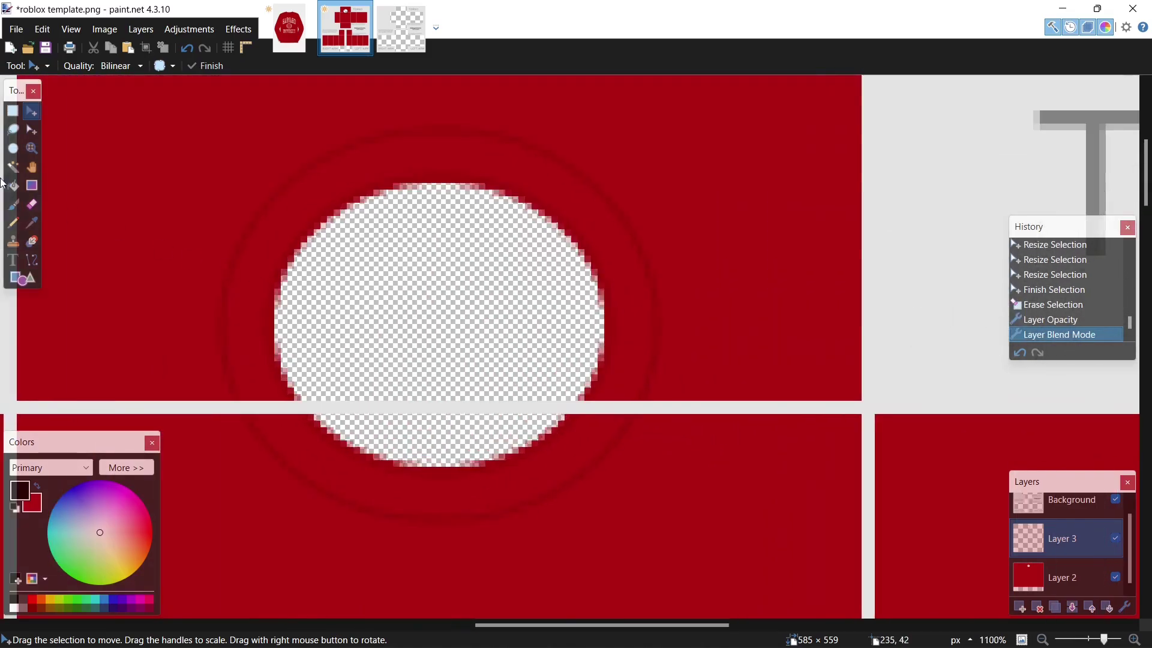
On Layer 2, drag an elliptical selection over the neck hole.
{"action": "left_click", "coordinate": [13, 149]}
{"action": "left_click", "coordinate": [1059, 578]}
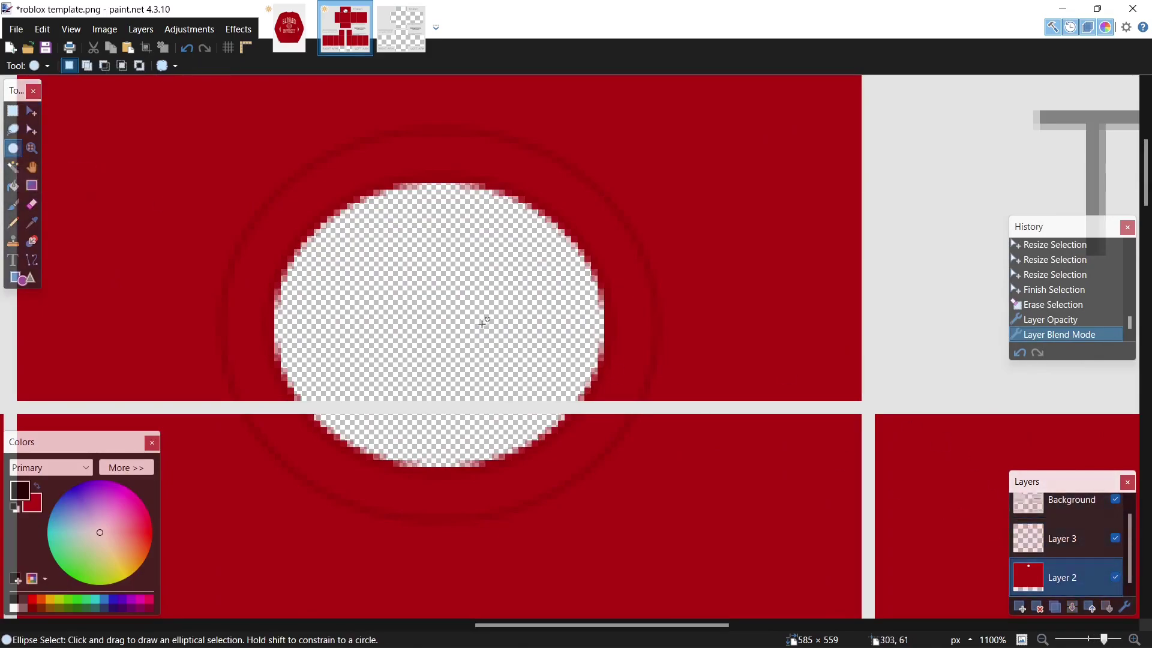
{"action": "left_click_drag", "start_coordinate": [347, 204], "coordinate": [599, 423]}
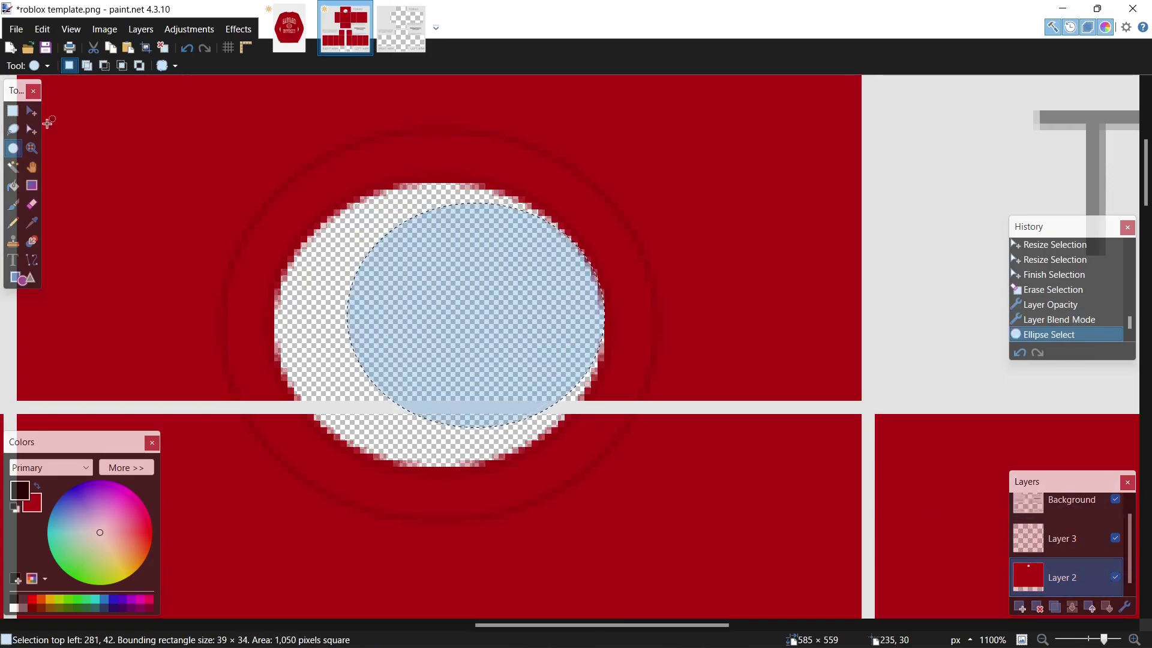
{"action": "left_click", "coordinate": [32, 111]}
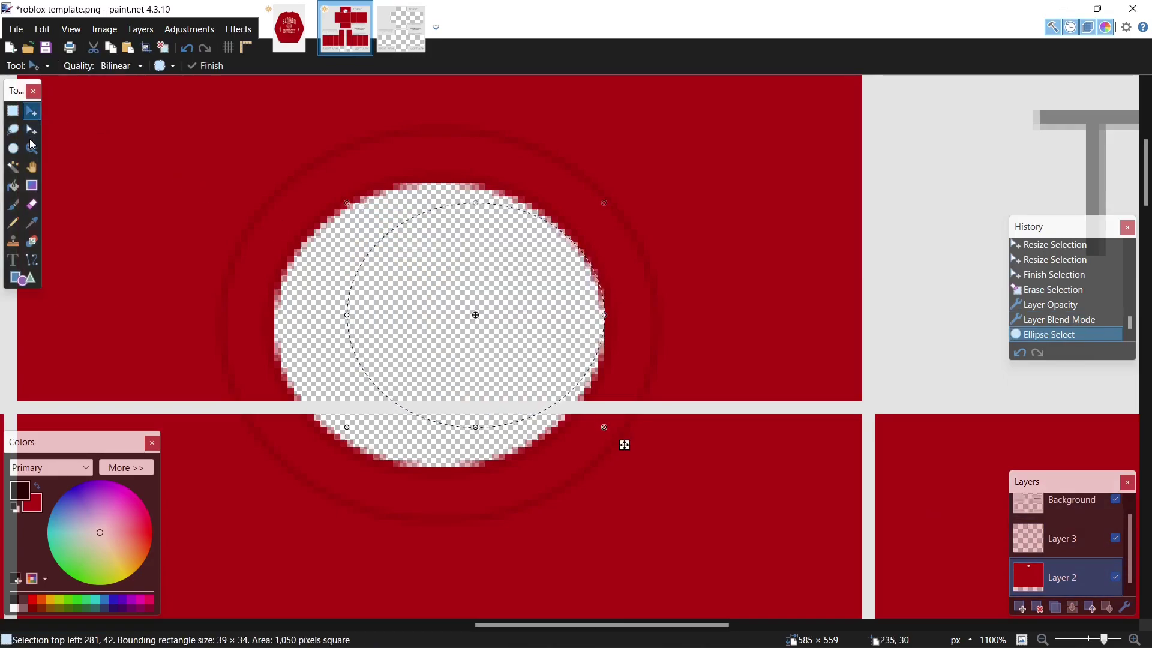
Widen the selection left and upward to about 50 × 37 px, then delete the red inside.
{"action": "left_click", "coordinate": [32, 129]}
{"action": "left_click_drag", "start_coordinate": [347, 315], "coordinate": [274, 311]}
{"action": "left_click_drag", "start_coordinate": [440, 202], "coordinate": [441, 183]}
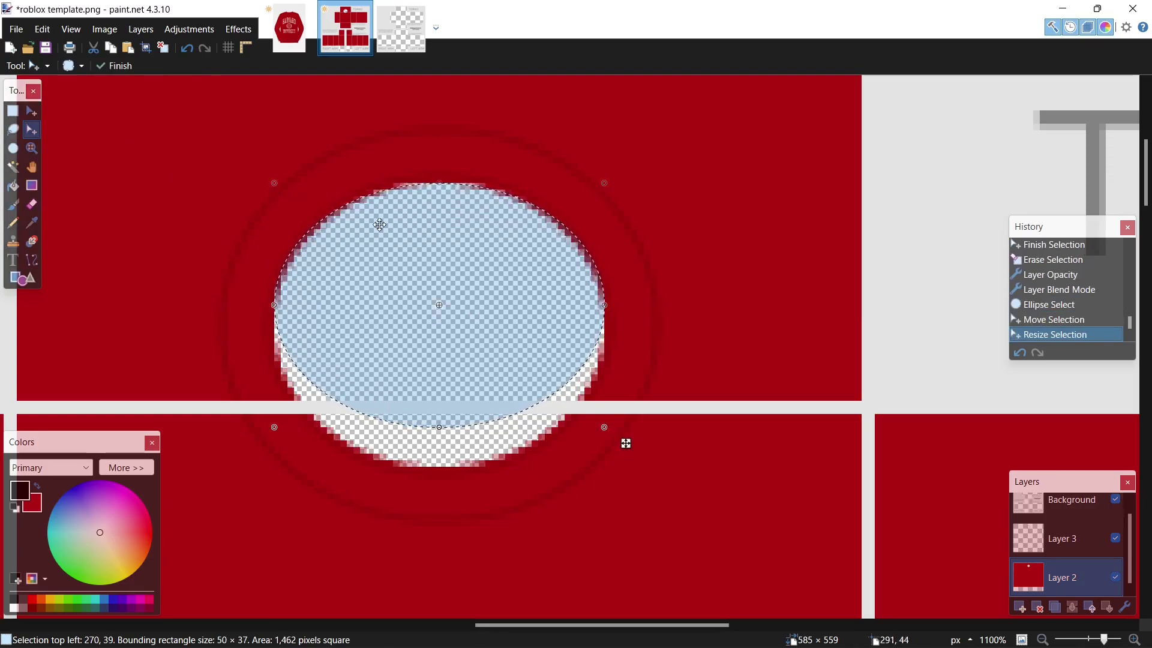
{"action": "left_click", "coordinate": [32, 111]}
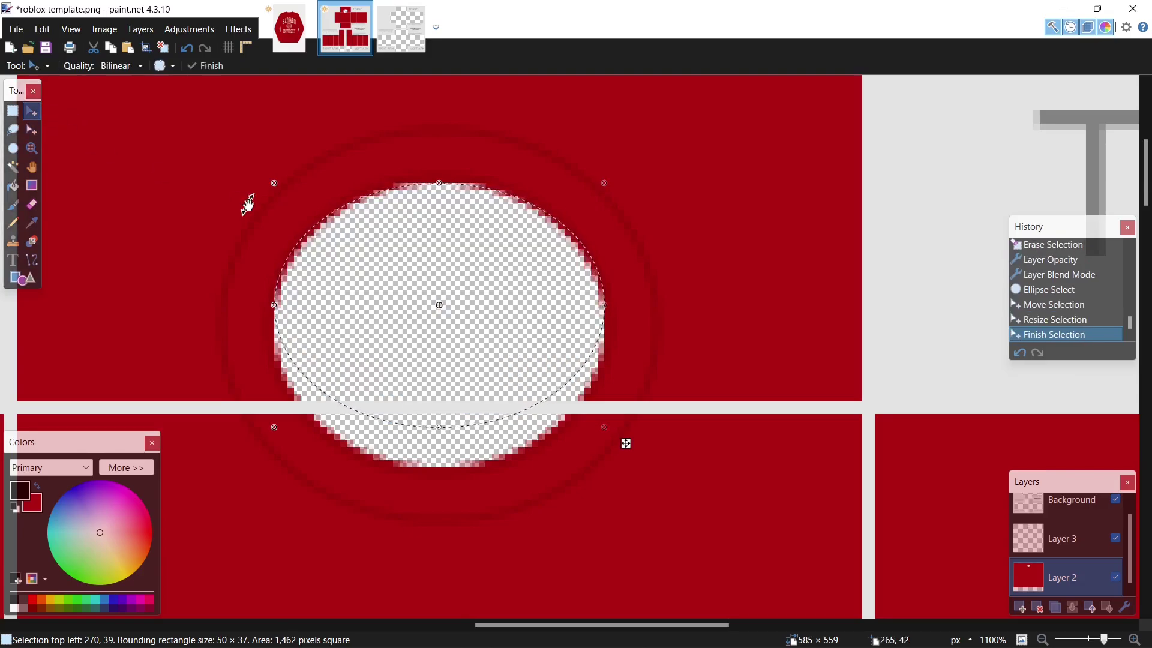
{"action": "key", "text": "Delete"}
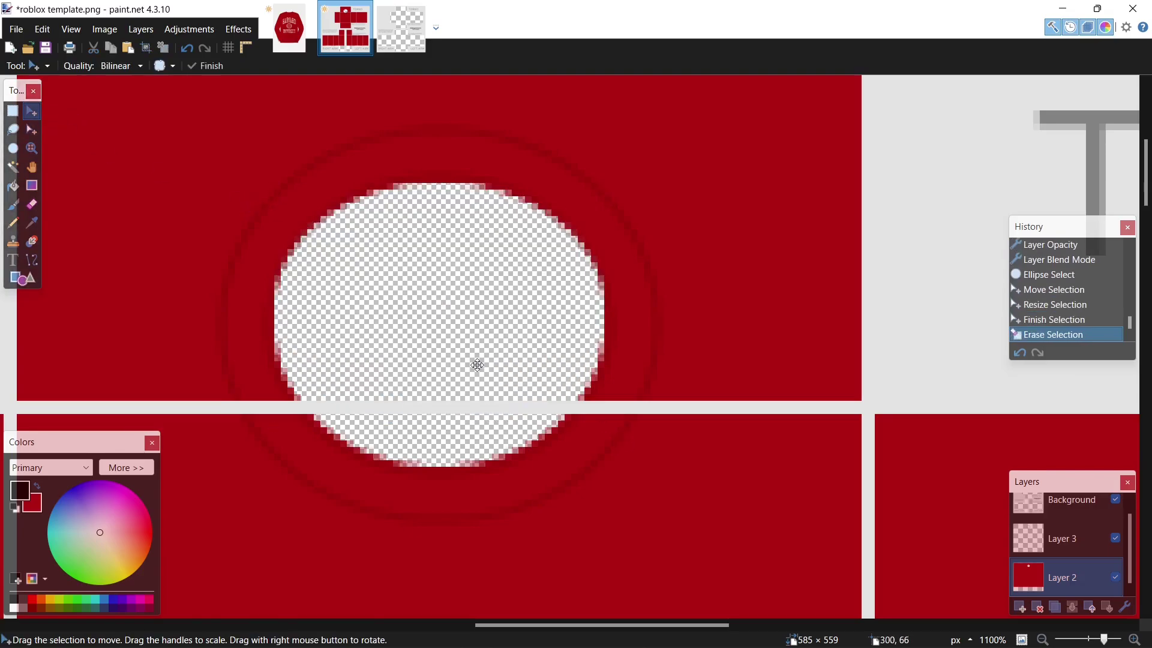
{"action": "scroll", "coordinate": [477, 364], "scroll_direction": "down", "scroll_amount": 5}
{"action": "scroll", "coordinate": [476, 362], "scroll_direction": "up", "scroll_amount": 5}
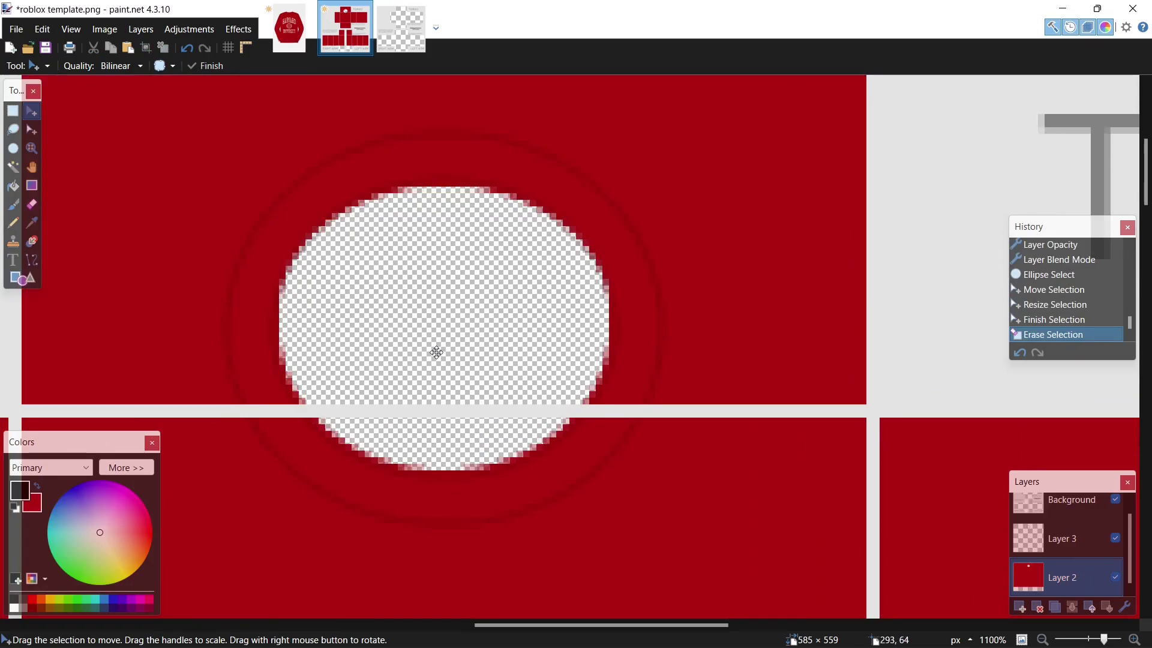
{"action": "scroll", "coordinate": [436, 352], "scroll_direction": "down", "scroll_amount": 5}
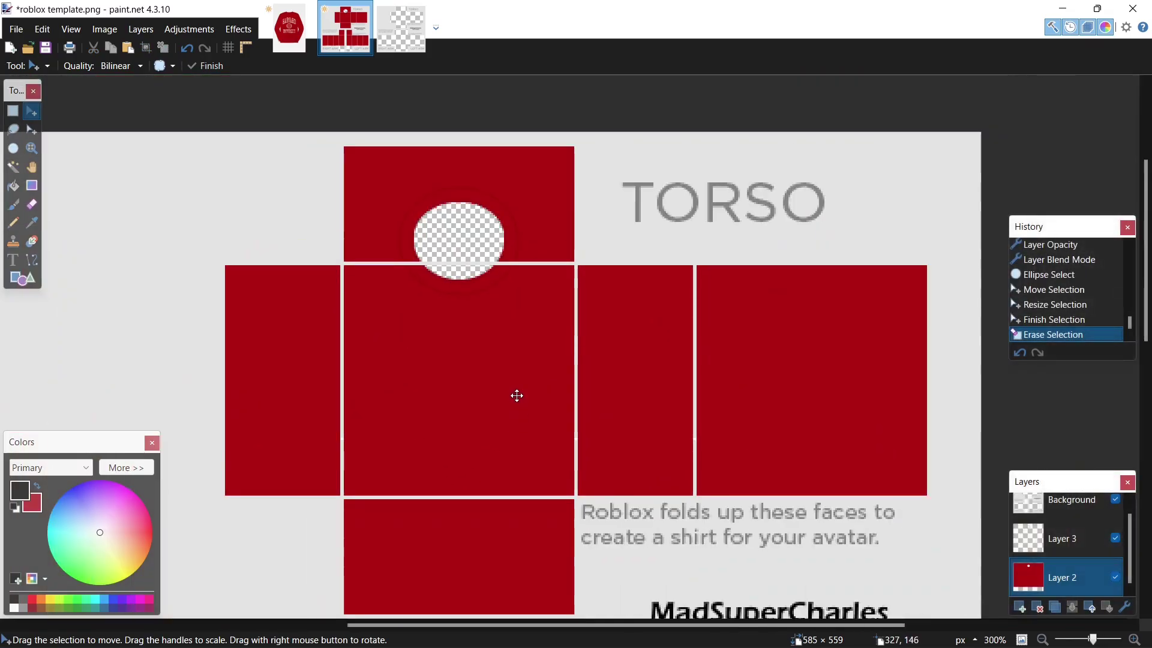
Add a new empty Layer 4 and move it just beneath Layer 3.
{"action": "left_click", "coordinate": [1065, 544]}
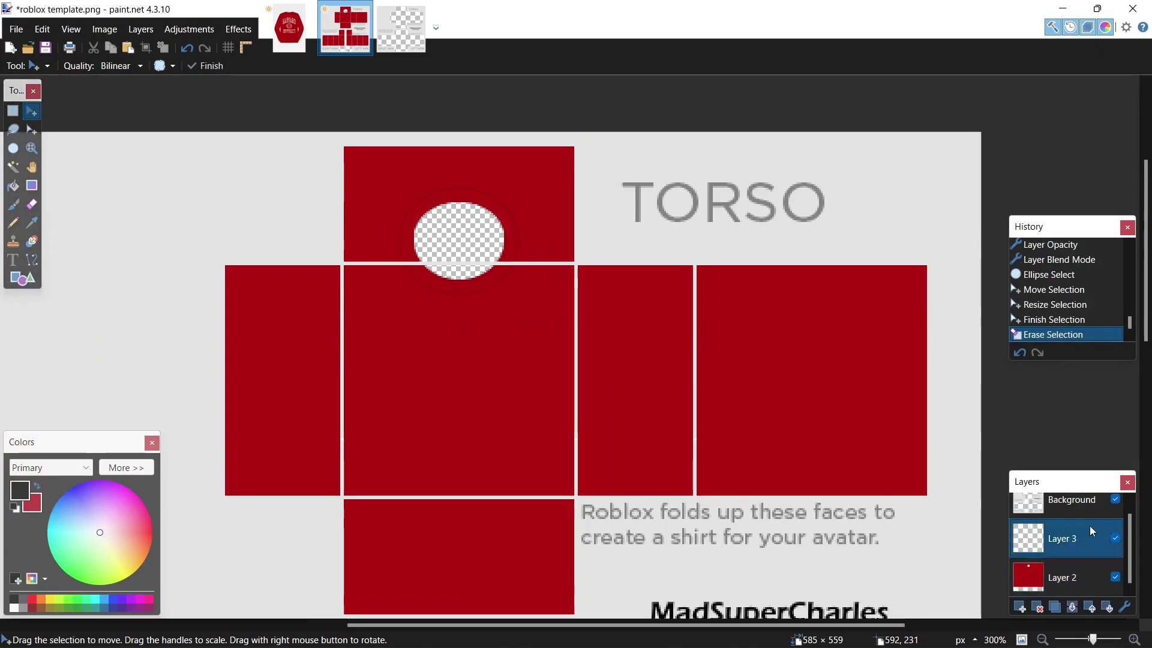
{"action": "left_click", "coordinate": [1019, 607]}
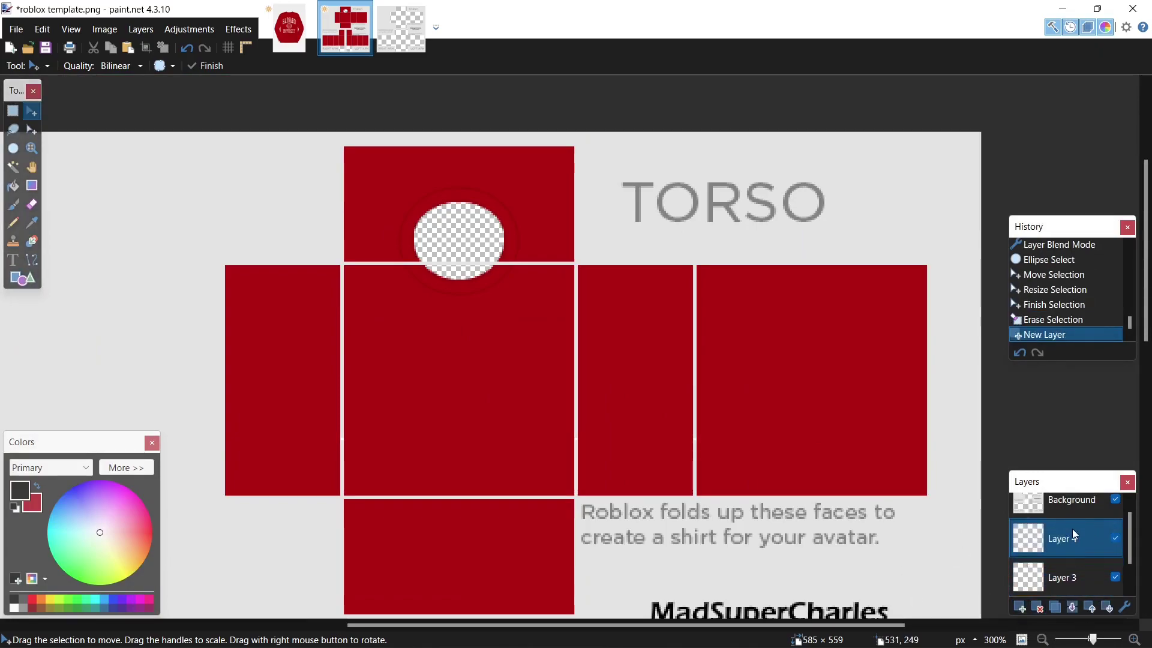
{"action": "left_click_drag", "start_coordinate": [1073, 529], "coordinate": [1066, 573]}
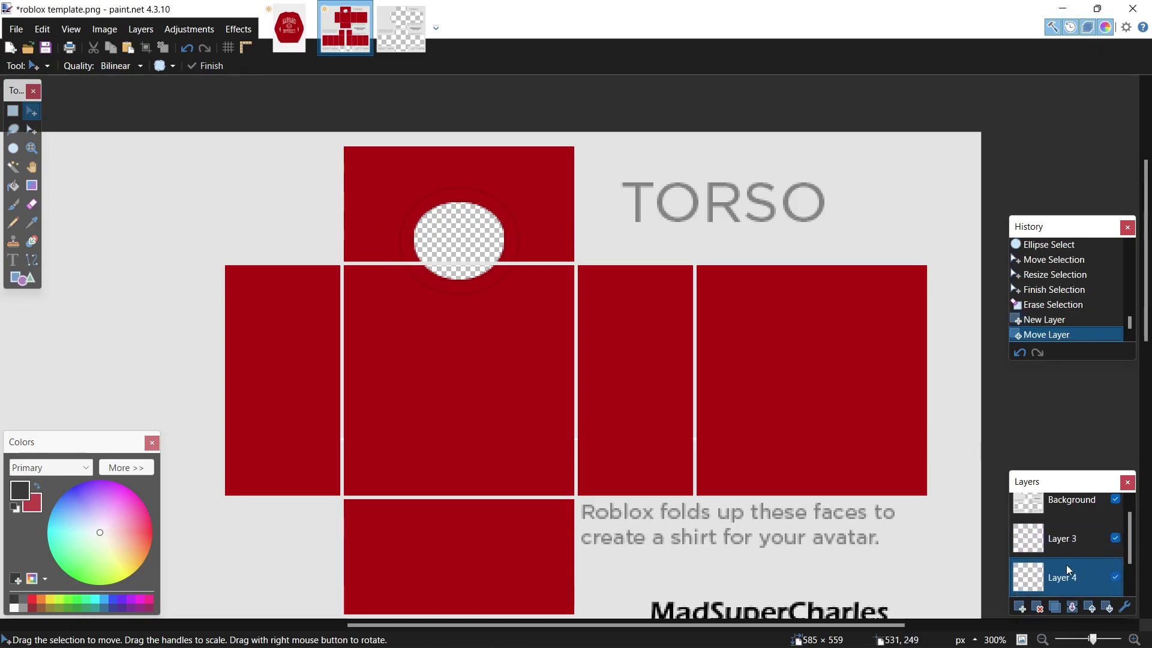
{"action": "left_click", "coordinate": [22, 280]}
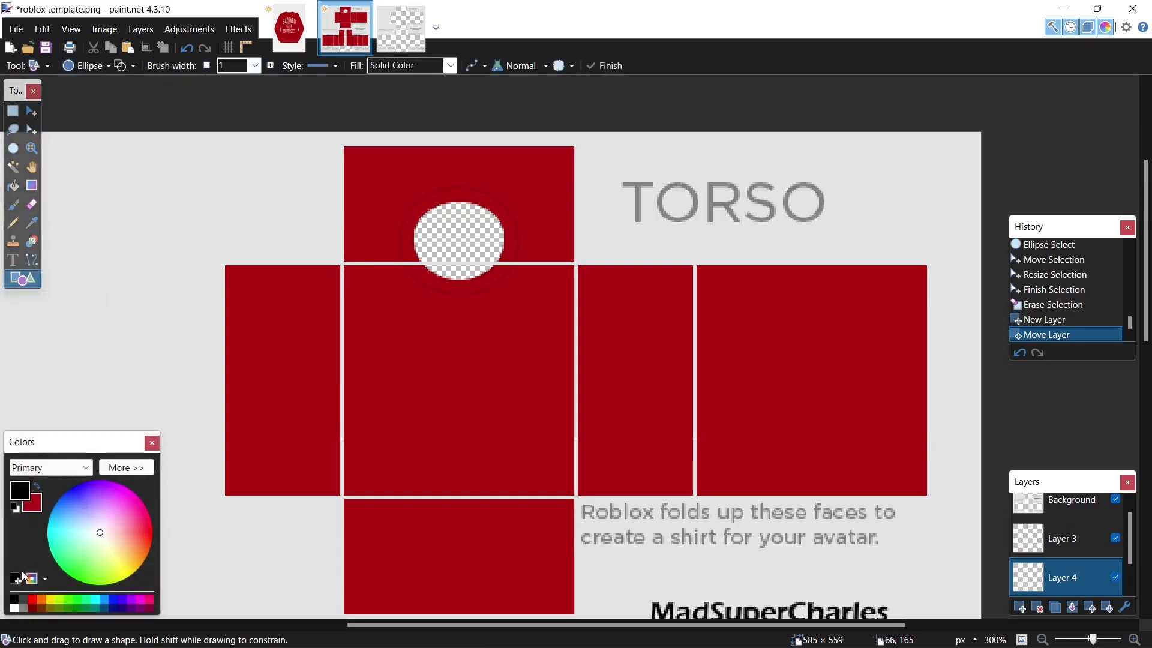
Draw a white ellipse outline around the neck hole on Layer 4.
{"action": "left_click", "coordinate": [13, 607]}
{"action": "scroll", "coordinate": [360, 216], "scroll_direction": "up", "scroll_amount": 5}
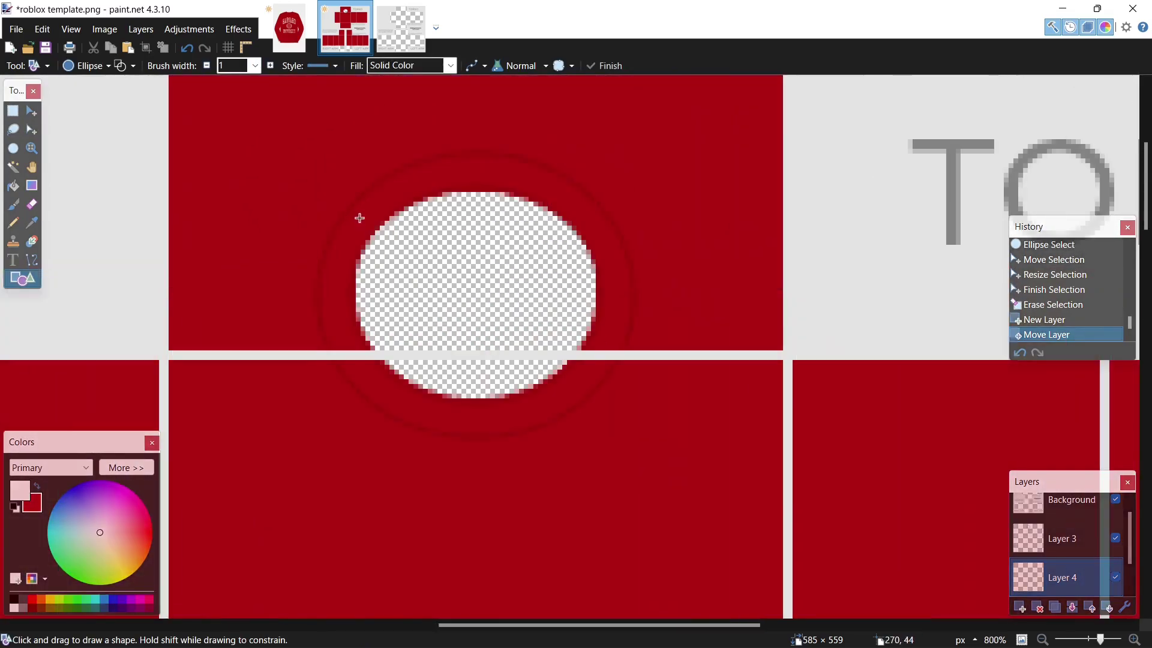
{"action": "scroll", "coordinate": [359, 218], "scroll_direction": "up", "scroll_amount": 1}
{"action": "mouse_move", "coordinate": [352, 157]}
{"action": "left_mouse_down"}
{"action": "mouse_move", "coordinate": [630, 384]}
{"action": "mouse_move", "coordinate": [711, 497]}
{"action": "left_mouse_up"}
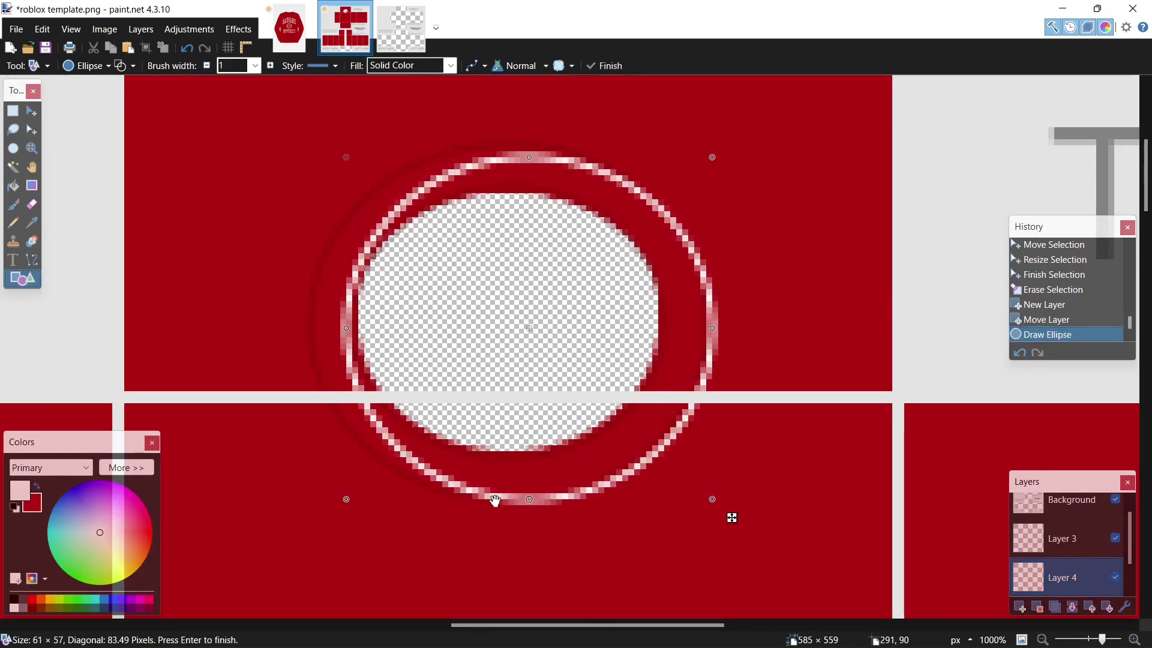
Adjust the ellipse's top, bottom and left edges to fit the neck hole, then commit it.
{"action": "left_click_drag", "start_coordinate": [529, 500], "coordinate": [529, 511]}
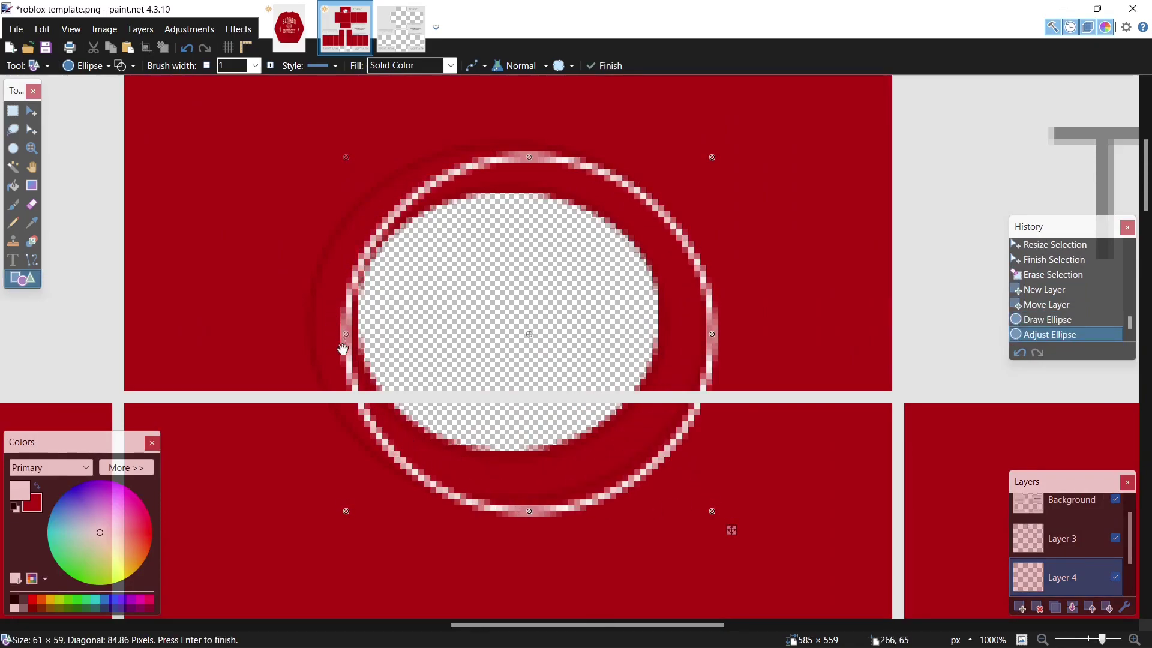
{"action": "left_click_drag", "start_coordinate": [343, 349], "coordinate": [304, 335]}
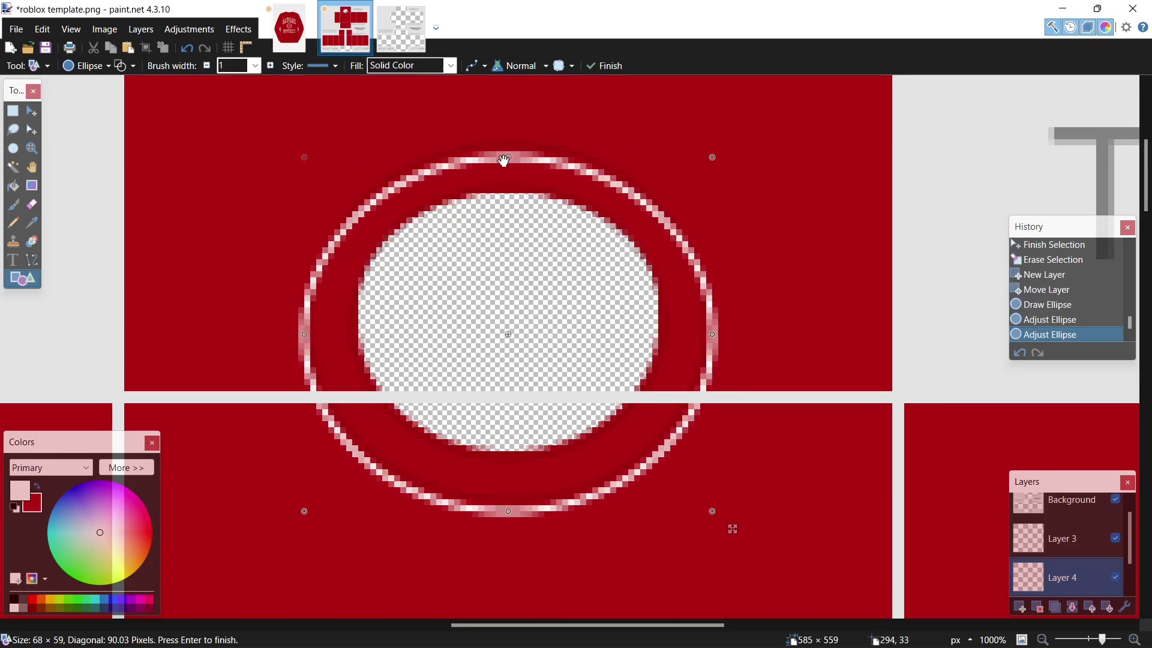
{"action": "left_click_drag", "start_coordinate": [506, 158], "coordinate": [506, 133]}
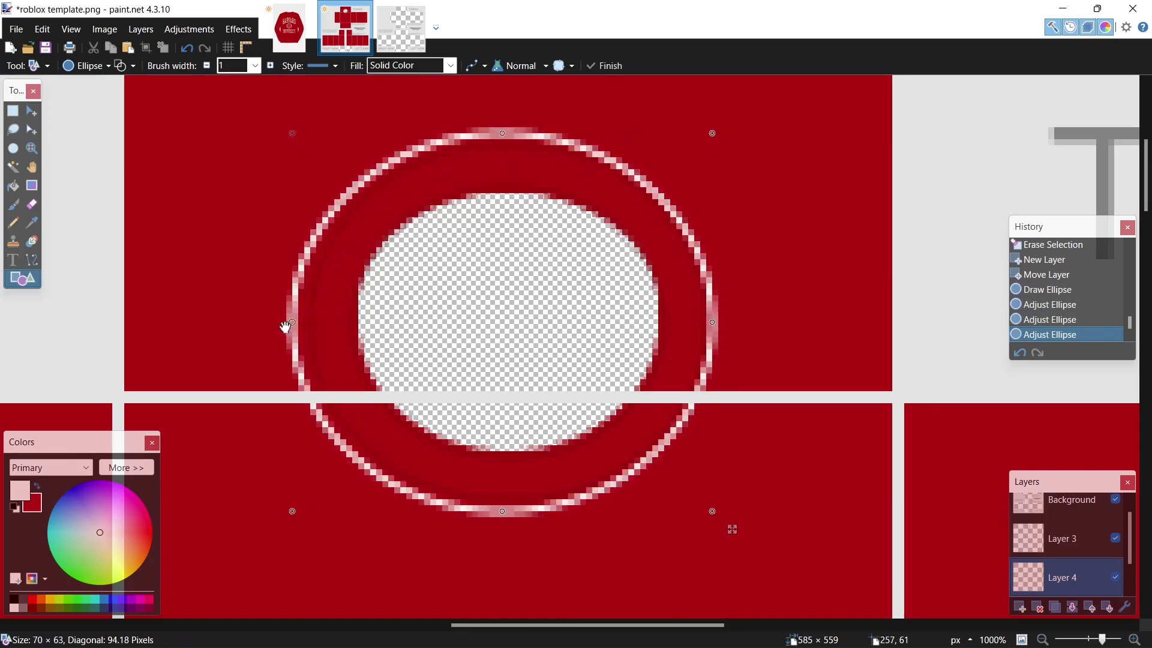
{"action": "left_click", "coordinate": [298, 327]}
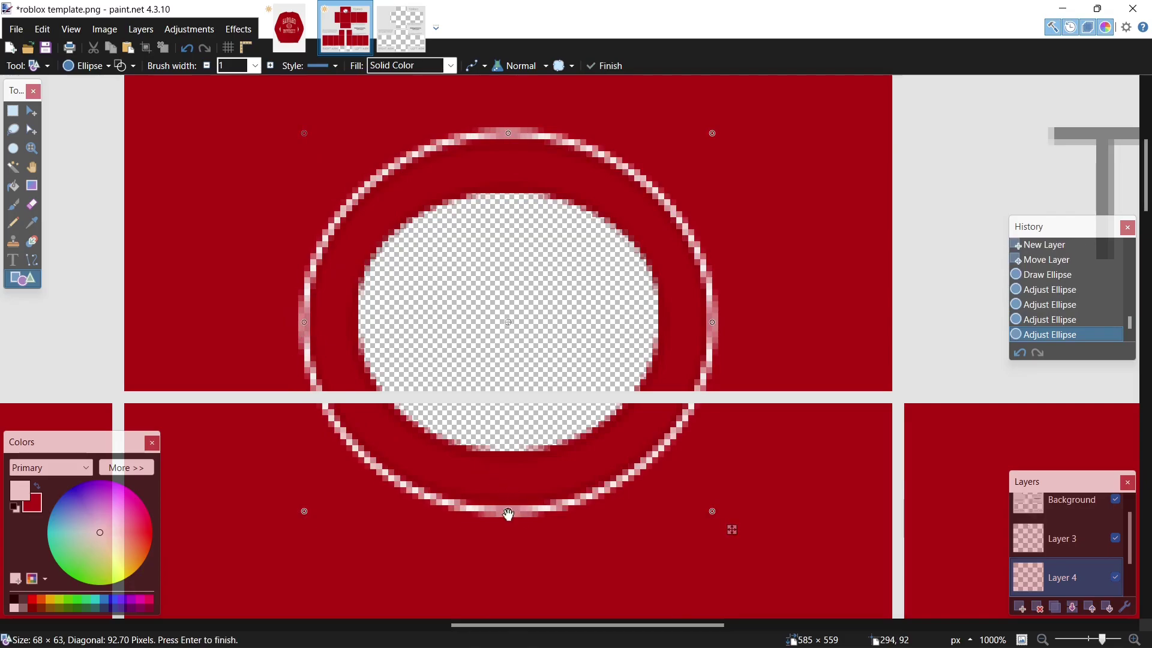
{"action": "left_click_drag", "start_coordinate": [508, 514], "coordinate": [511, 513]}
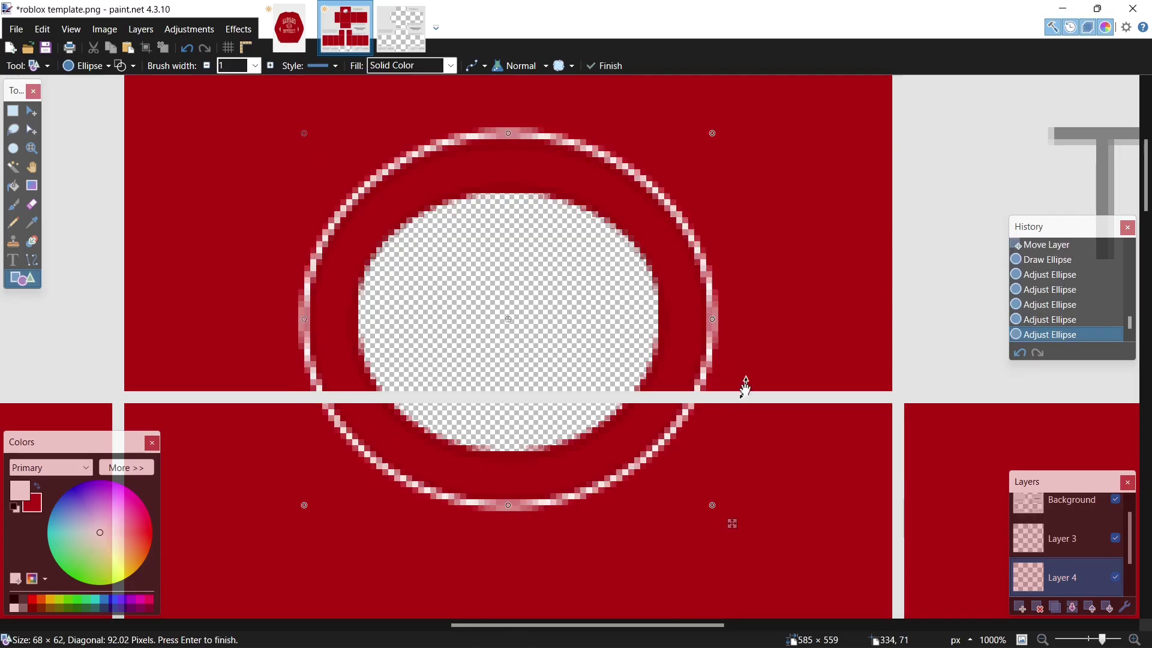
{"action": "scroll", "coordinate": [744, 390], "scroll_direction": "down", "scroll_amount": 3}
{"action": "scroll", "coordinate": [762, 411], "scroll_direction": "up", "scroll_amount": 1}
{"action": "scroll", "coordinate": [774, 417], "scroll_direction": "up", "scroll_amount": 3}
{"action": "key", "text": "Return"}
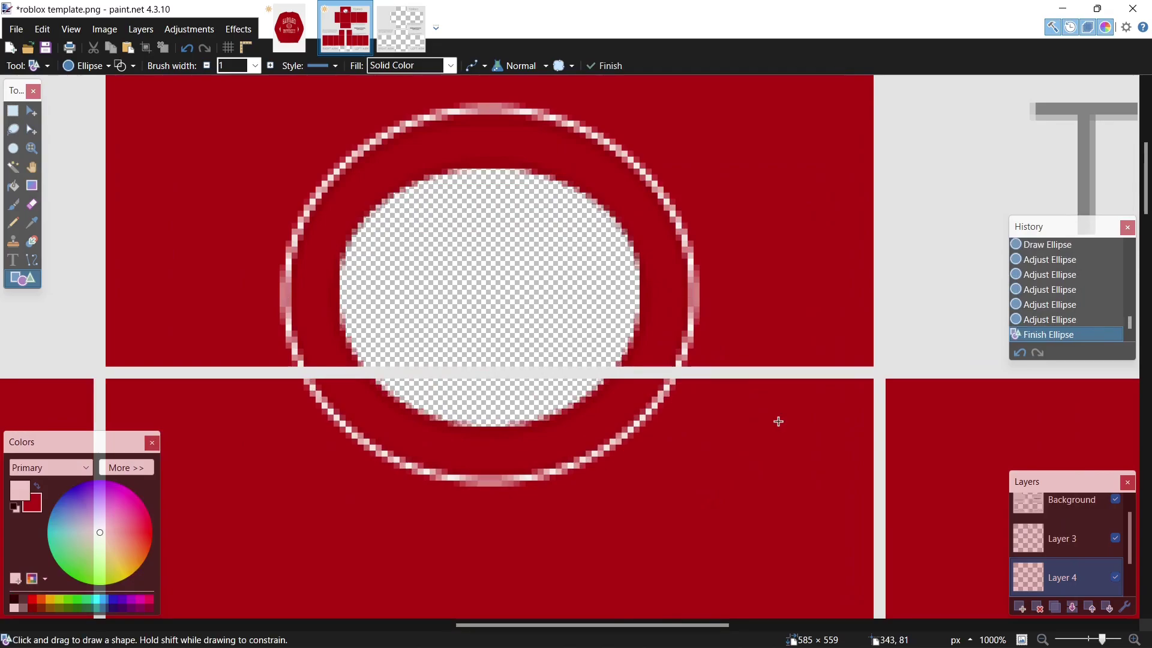
{"action": "scroll", "coordinate": [776, 419], "scroll_direction": "down", "scroll_amount": 3}
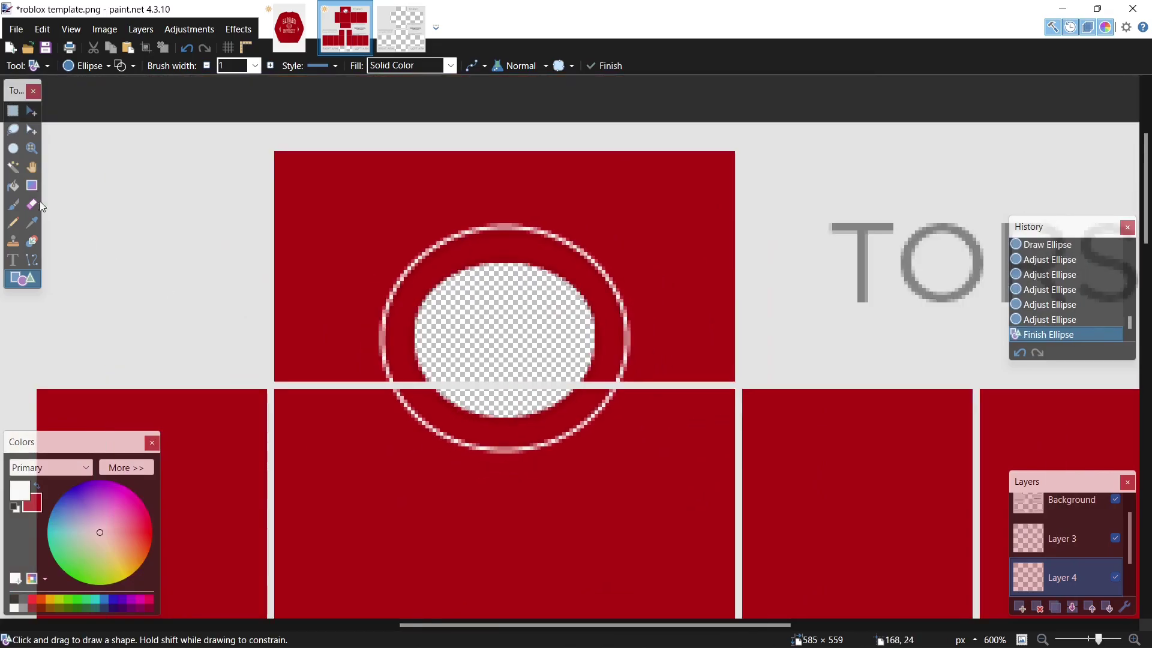
Copy the ring's left half and flip the pasted copy across to form the right half.
{"action": "left_click", "coordinate": [12, 113]}
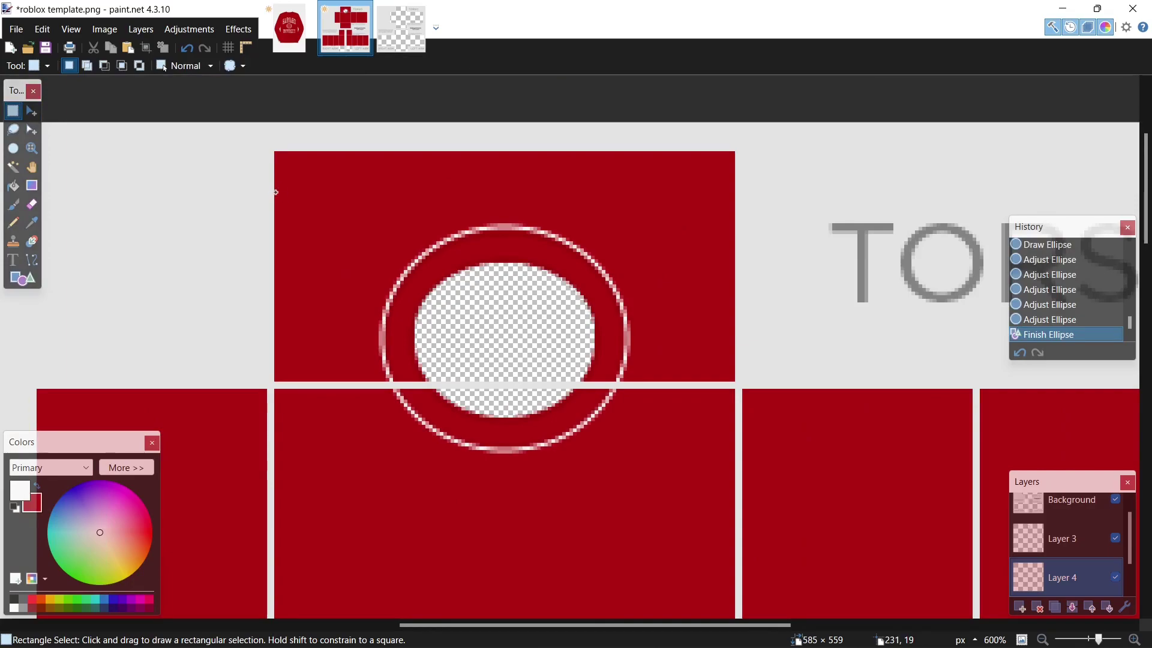
{"action": "left_click_drag", "start_coordinate": [276, 192], "coordinate": [504, 485]}
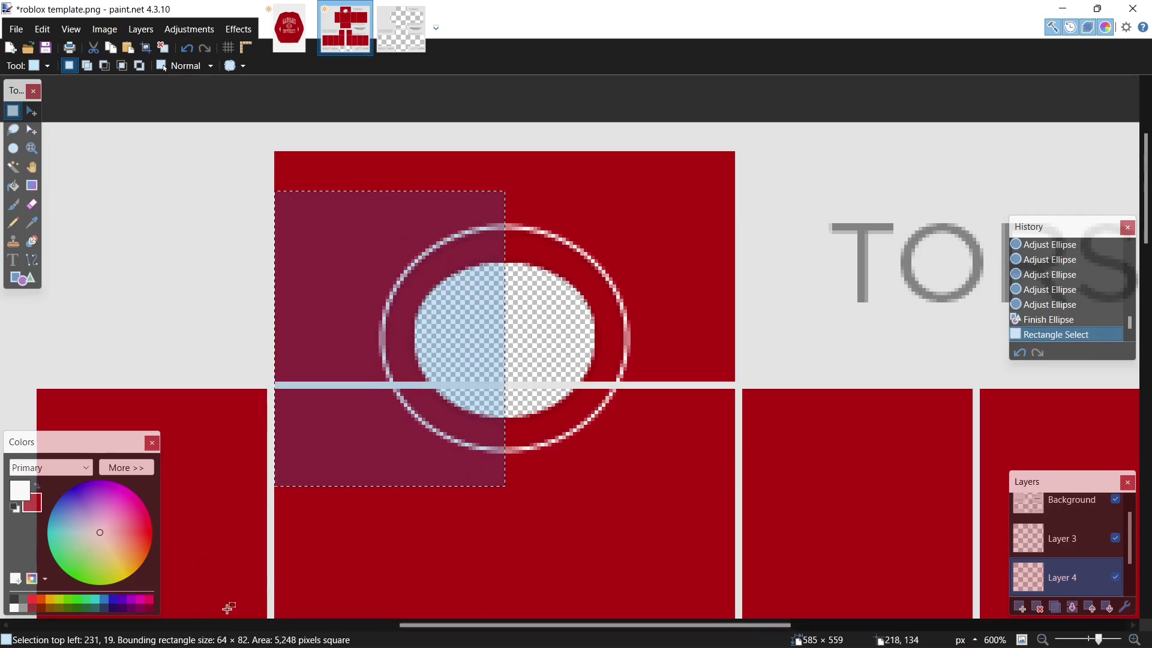
{"action": "left_click", "coordinate": [32, 113]}
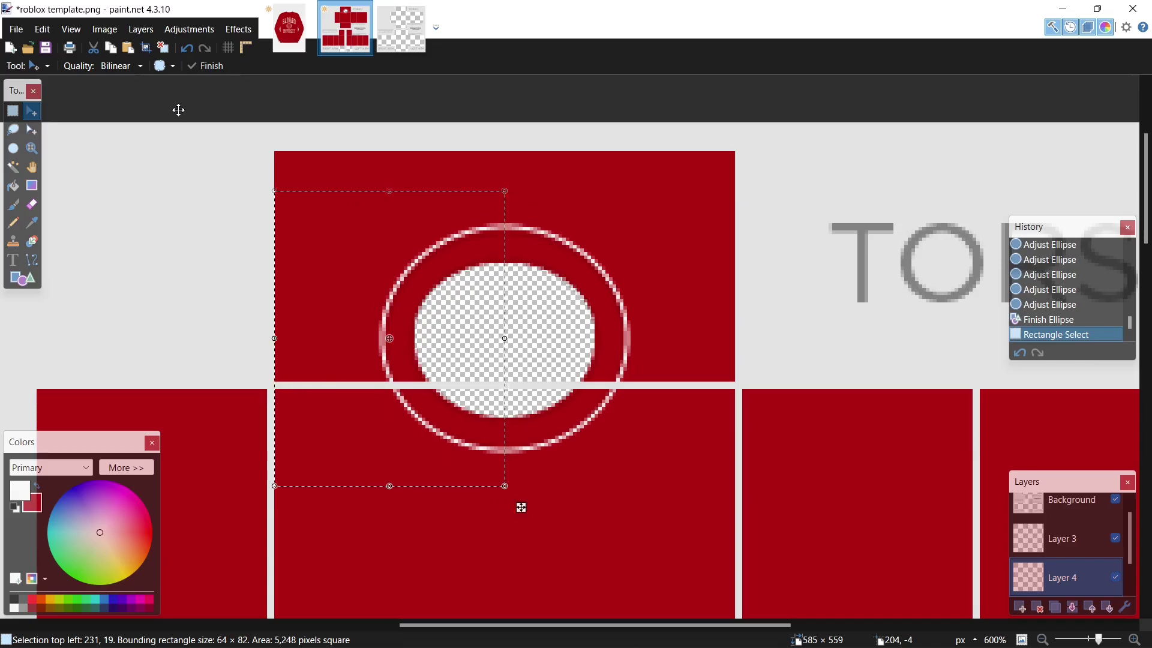
{"action": "key", "text": "ctrl+v"}
{"action": "left_click_drag", "start_coordinate": [274, 338], "coordinate": [739, 336]}
{"action": "key", "text": "ctrl+d"}
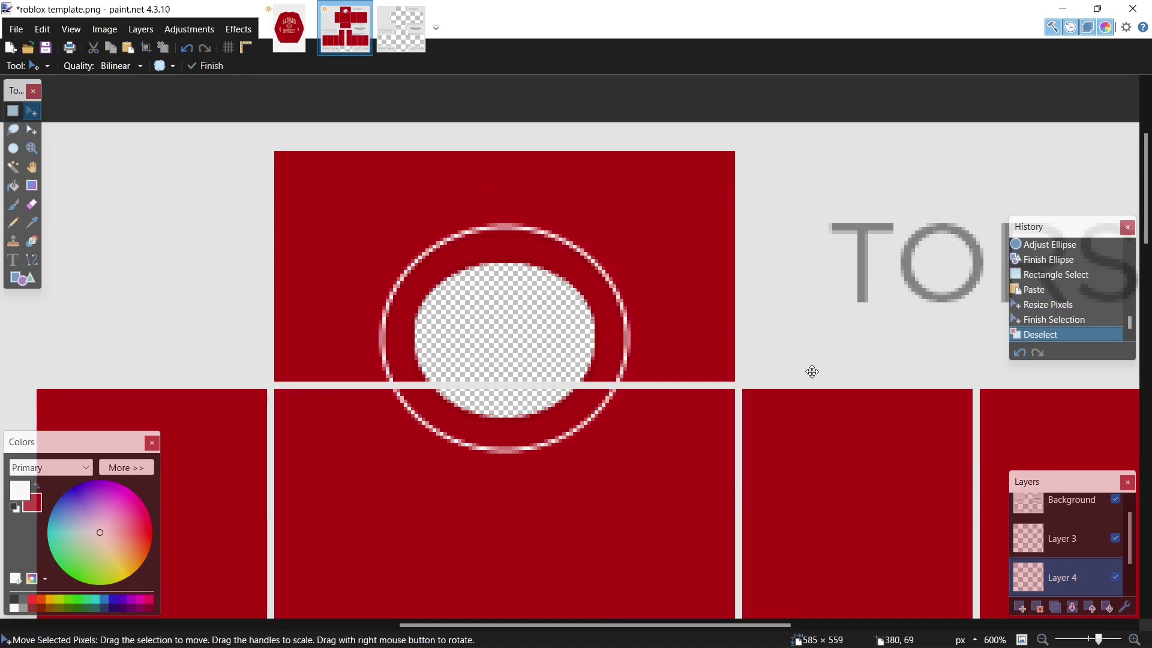
{"action": "scroll", "coordinate": [780, 370], "scroll_direction": "down", "scroll_amount": 4}
{"action": "scroll", "coordinate": [774, 406], "scroll_direction": "up", "scroll_amount": 4}
{"action": "scroll", "coordinate": [659, 410], "scroll_direction": "up", "scroll_amount": 2}
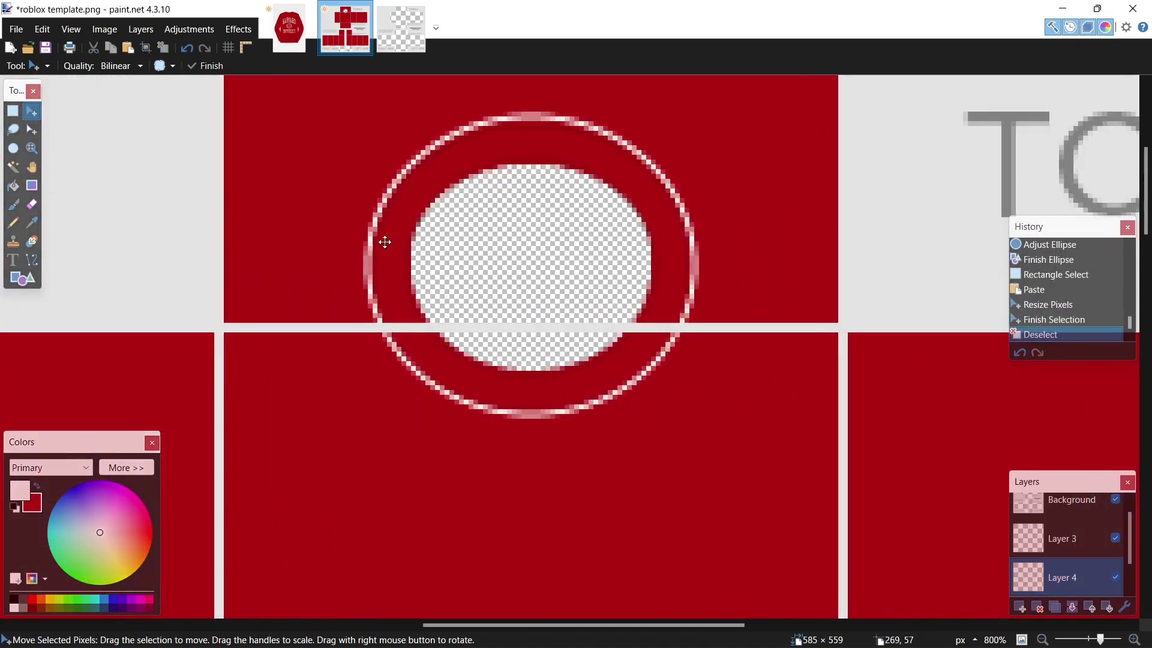
Set Layer 4's properties to Overlay blend mode with opacity 55.
{"action": "left_click", "coordinate": [141, 29]}
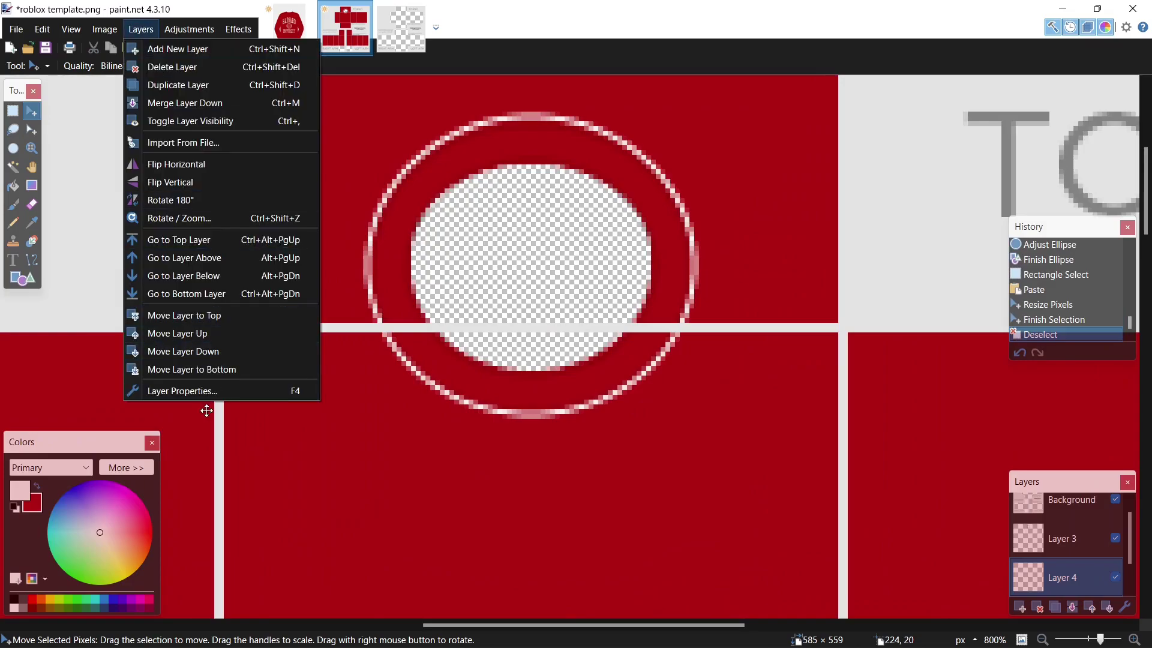
{"action": "left_click", "coordinate": [204, 391]}
{"action": "left_click", "coordinate": [507, 334]}
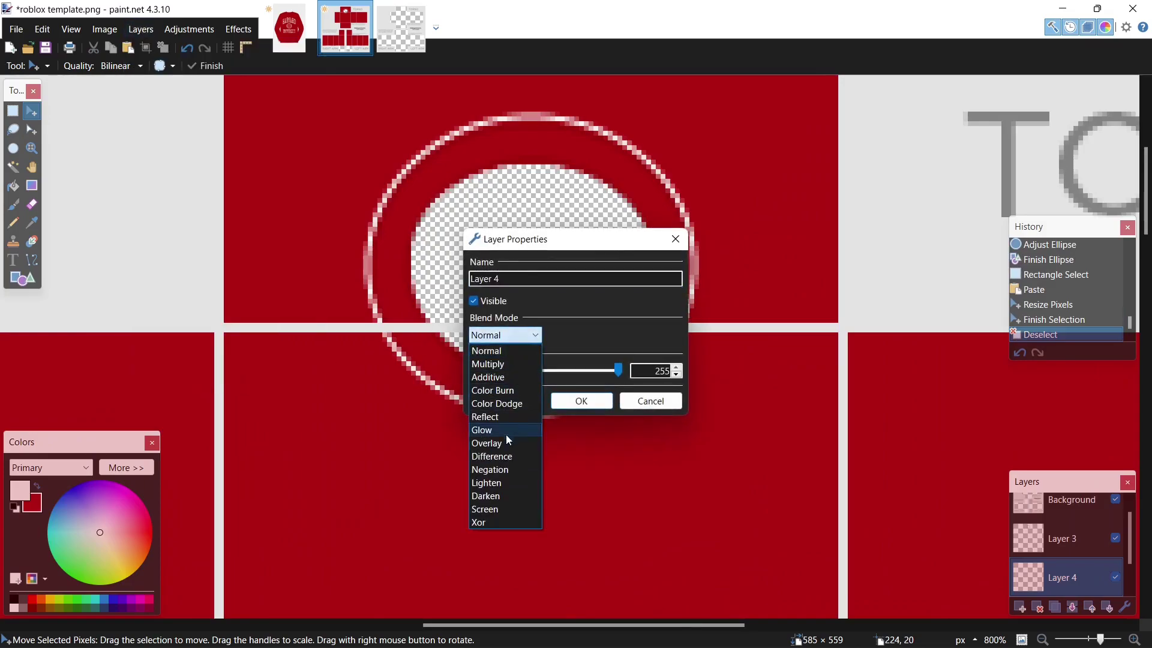
{"action": "left_click", "coordinate": [502, 443]}
{"action": "left_click_drag", "start_coordinate": [608, 233], "coordinate": [862, 258]}
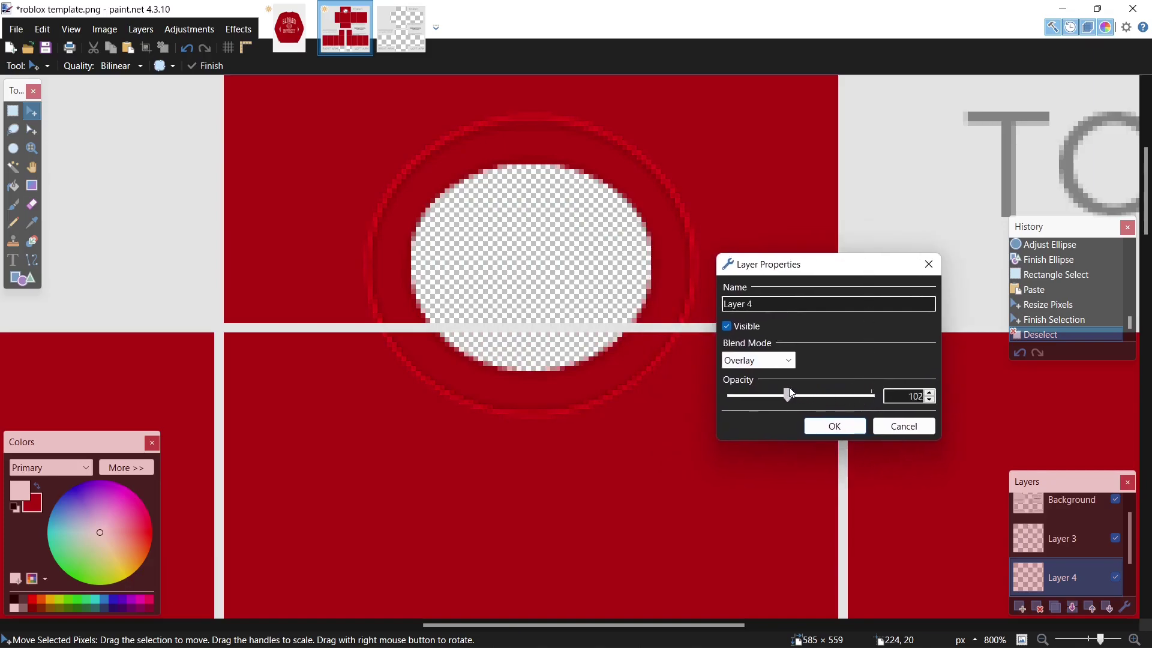
{"action": "left_click_drag", "start_coordinate": [754, 381], "coordinate": [772, 369]}
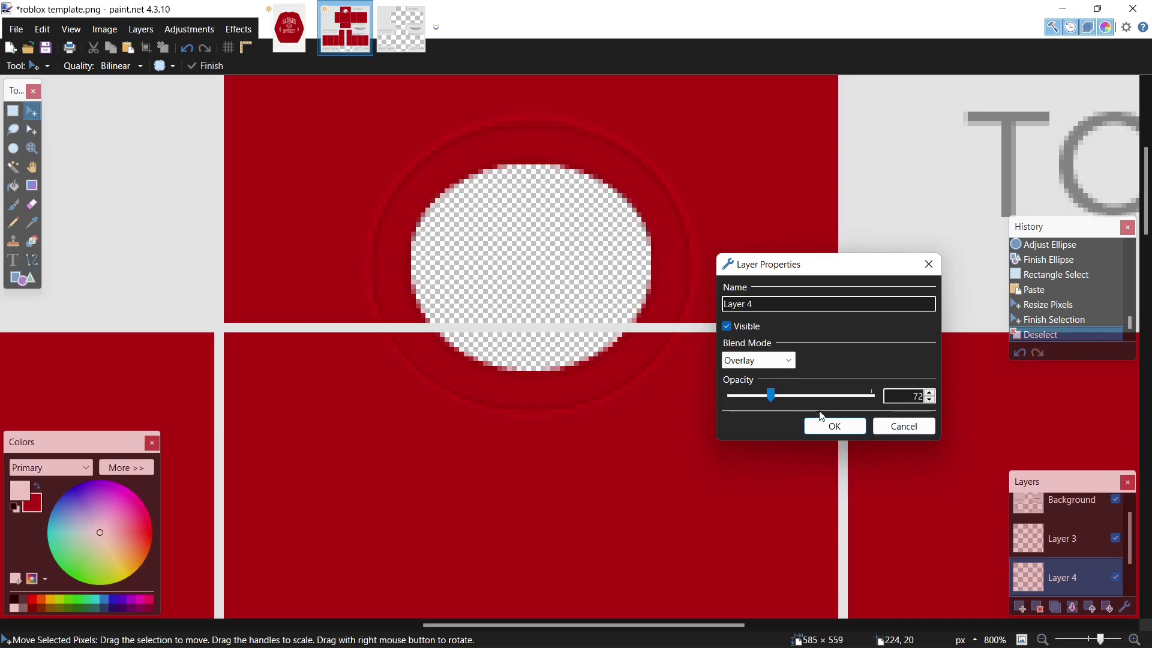
{"action": "left_click", "coordinate": [930, 400]}
{"action": "left_click", "coordinate": [929, 401]}
{"action": "left_click", "coordinate": [930, 400]}
{"action": "left_click", "coordinate": [835, 426]}
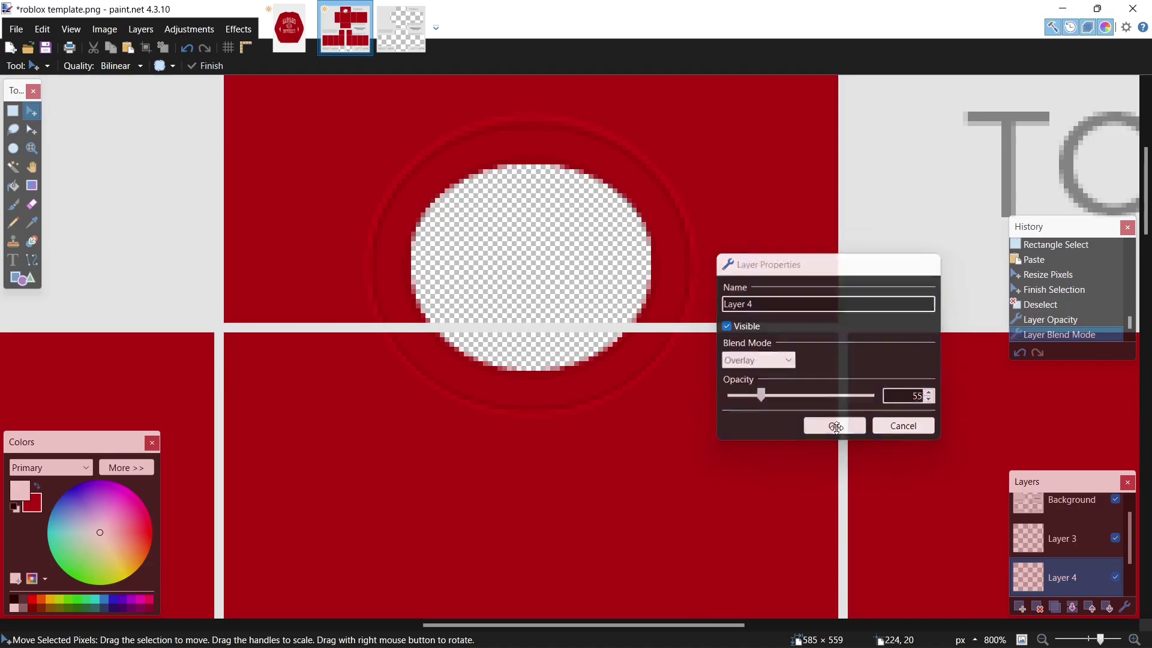
{"action": "scroll", "coordinate": [831, 420], "scroll_direction": "down", "scroll_amount": 5}
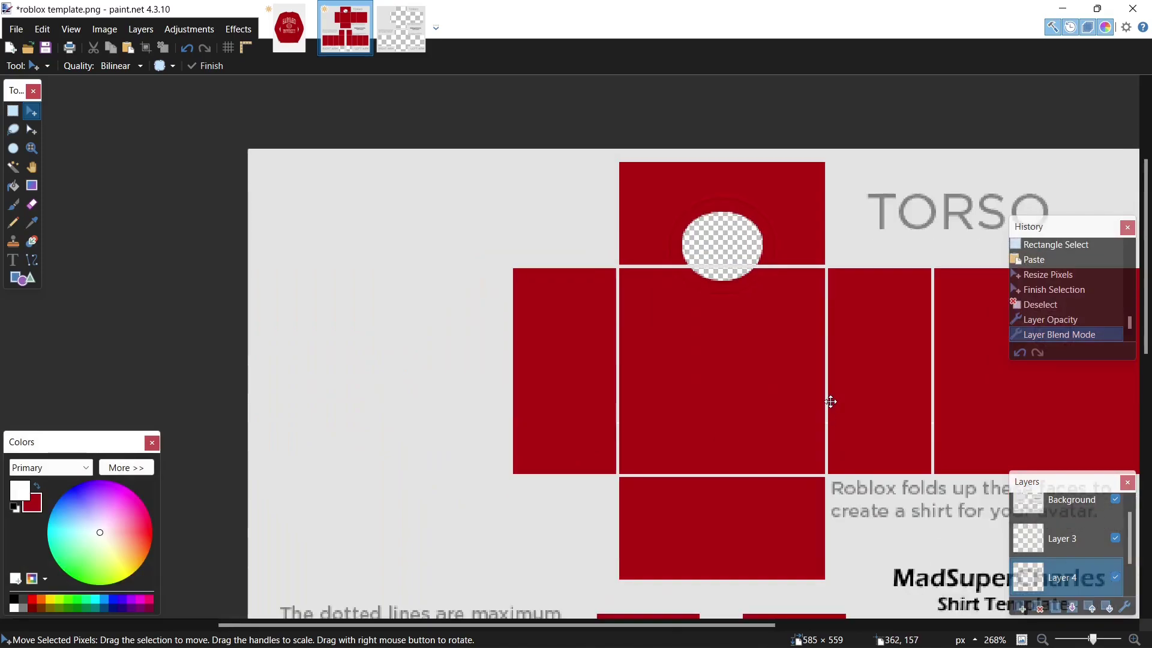
Zoom out to check the template, then switch to the Untitled Harvard sweater image.
{"action": "scroll", "coordinate": [516, 624], "scroll_direction": "down", "scroll_amount": 1}
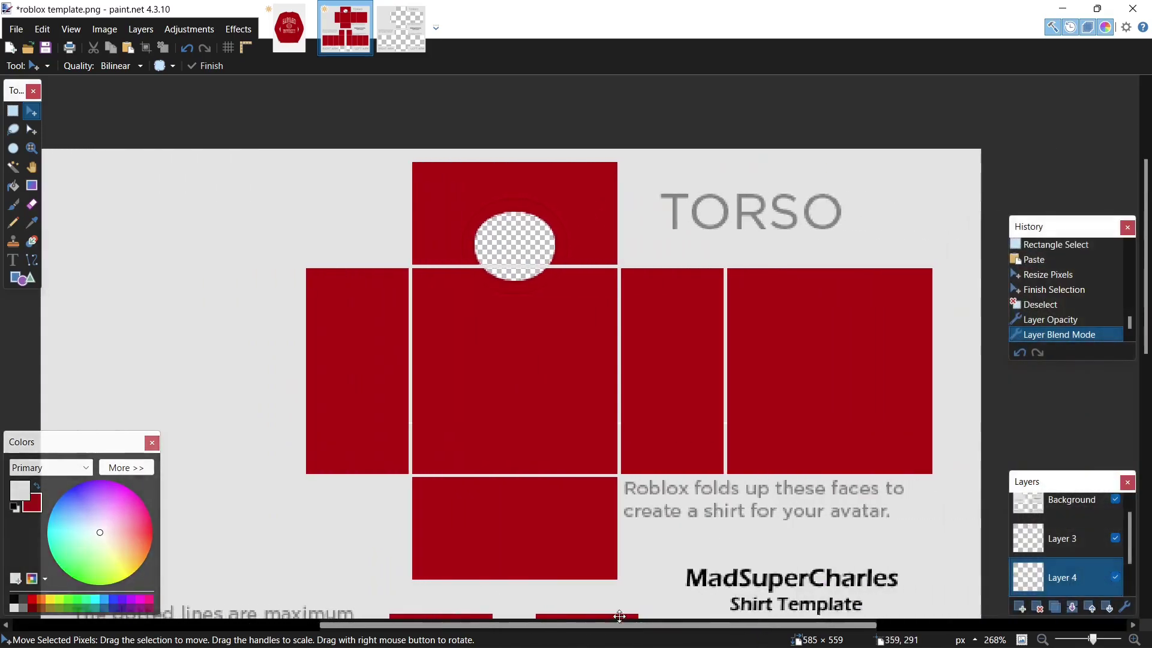
{"action": "scroll", "coordinate": [597, 384], "scroll_direction": "down", "scroll_amount": 3}
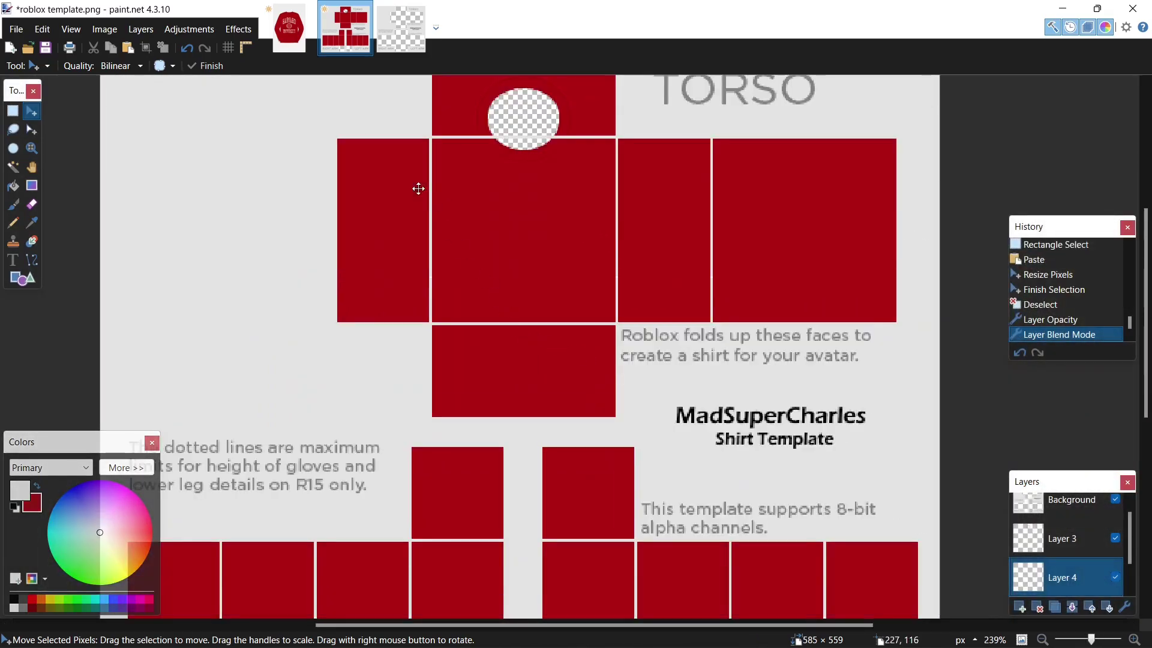
{"action": "left_click", "coordinate": [289, 28]}
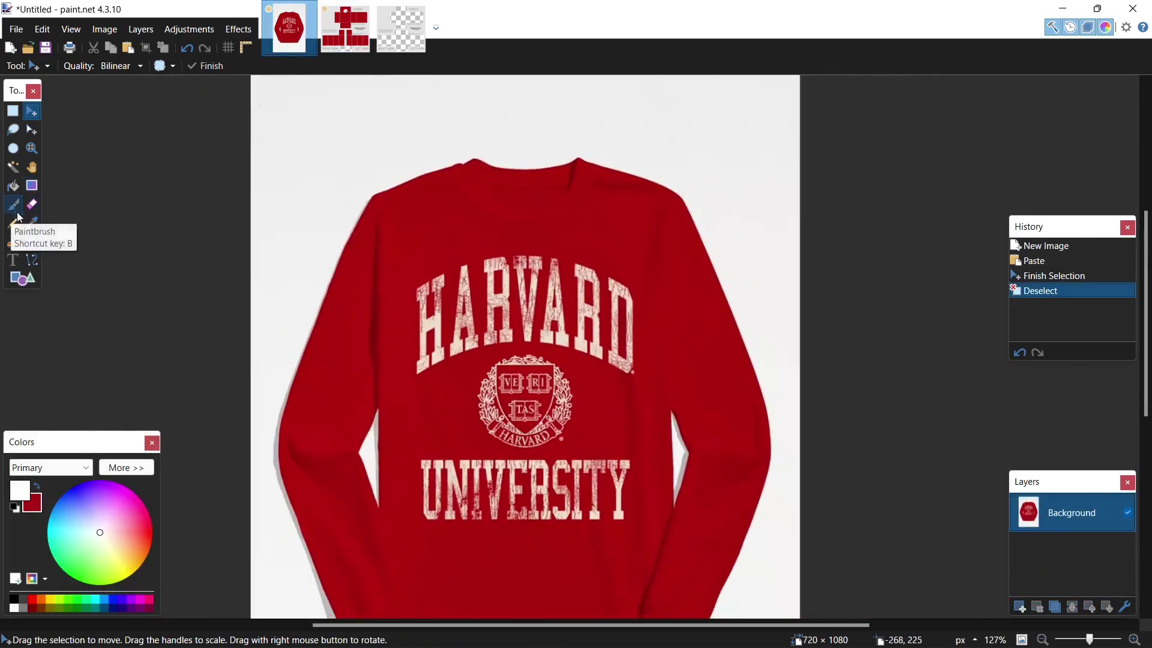
Magic-wand select the red sweater fabric at 44% tolerance and delete it.
{"action": "left_click", "coordinate": [13, 167]}
{"action": "left_click", "coordinate": [472, 175]}
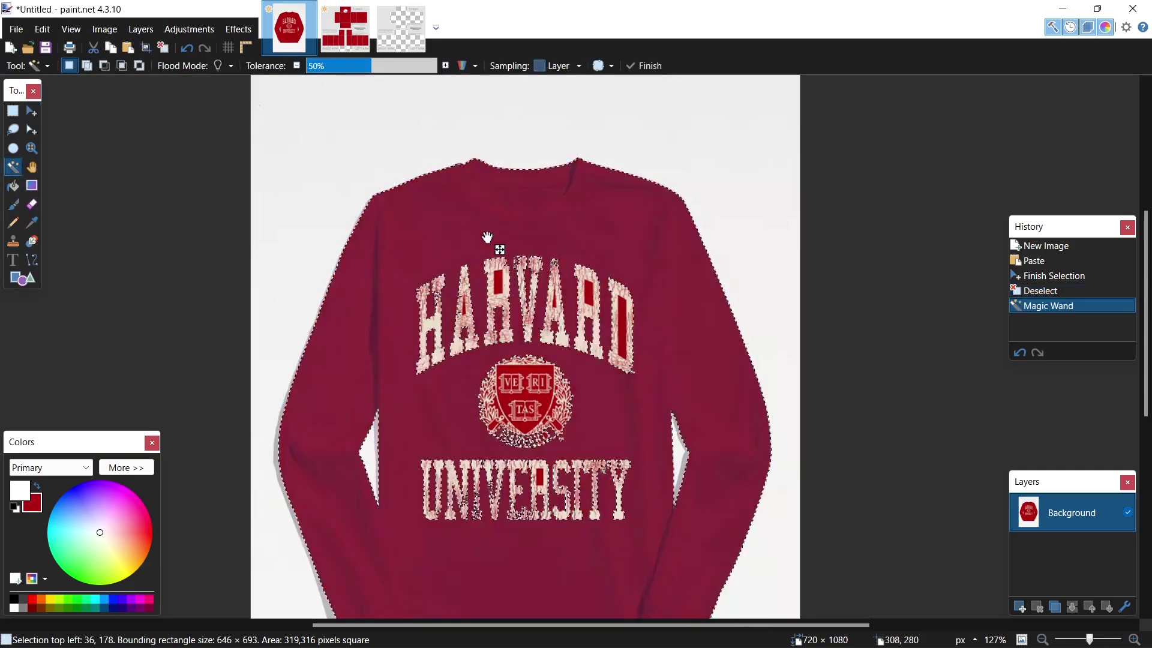
{"action": "scroll", "coordinate": [492, 333], "scroll_direction": "up", "scroll_amount": 2}
{"action": "scroll", "coordinate": [492, 333], "scroll_direction": "up", "scroll_amount": 2}
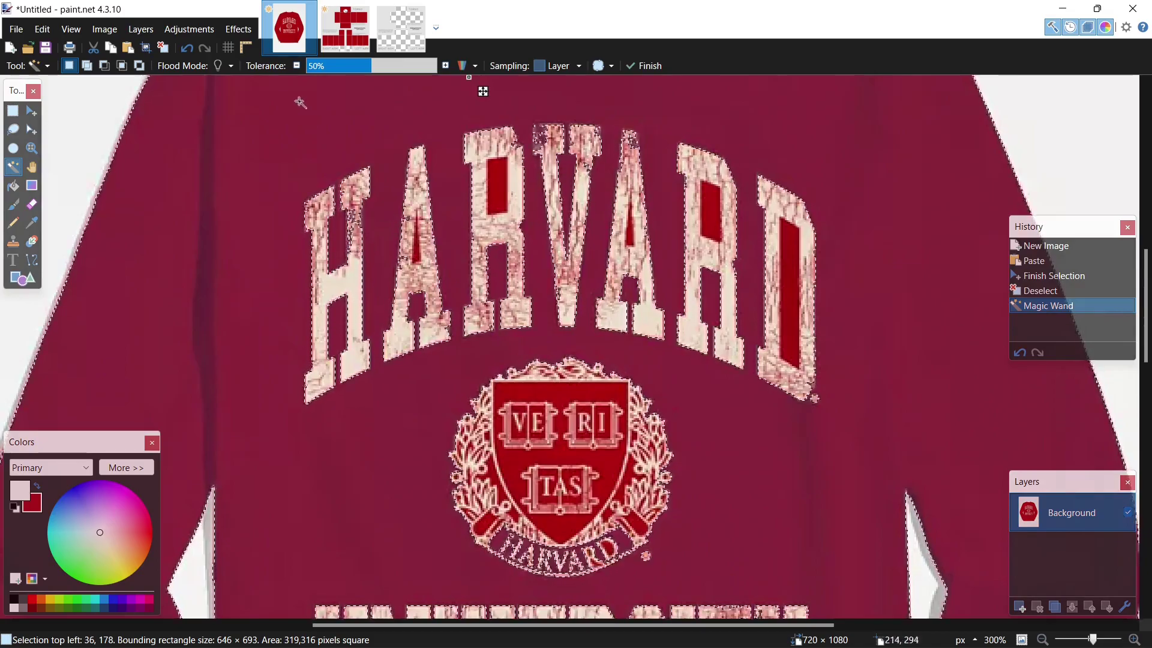
{"action": "left_click_drag", "start_coordinate": [370, 64], "coordinate": [363, 65]}
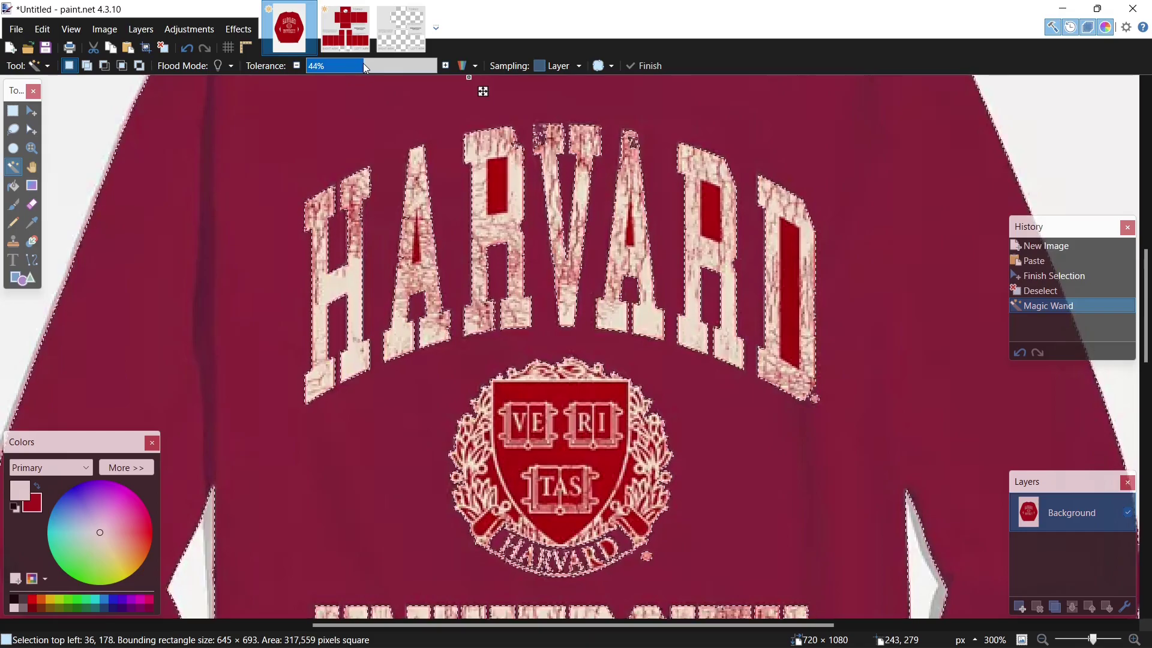
{"action": "scroll", "coordinate": [550, 426], "scroll_direction": "down", "scroll_amount": 1}
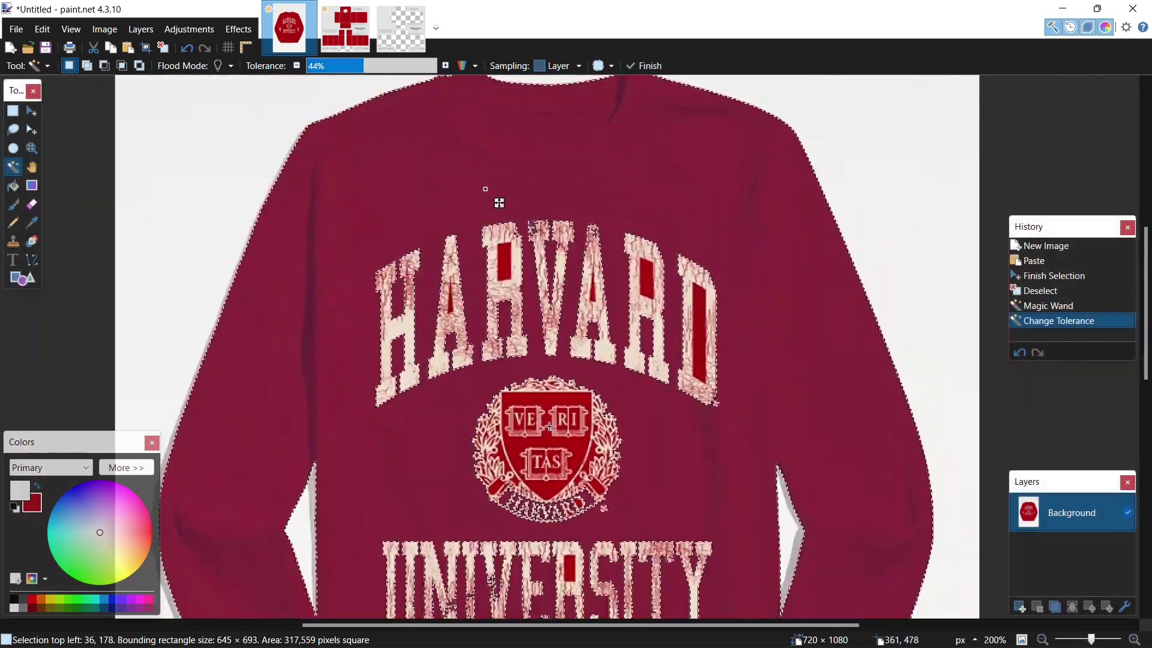
{"action": "scroll", "coordinate": [550, 426], "scroll_direction": "down", "scroll_amount": 1}
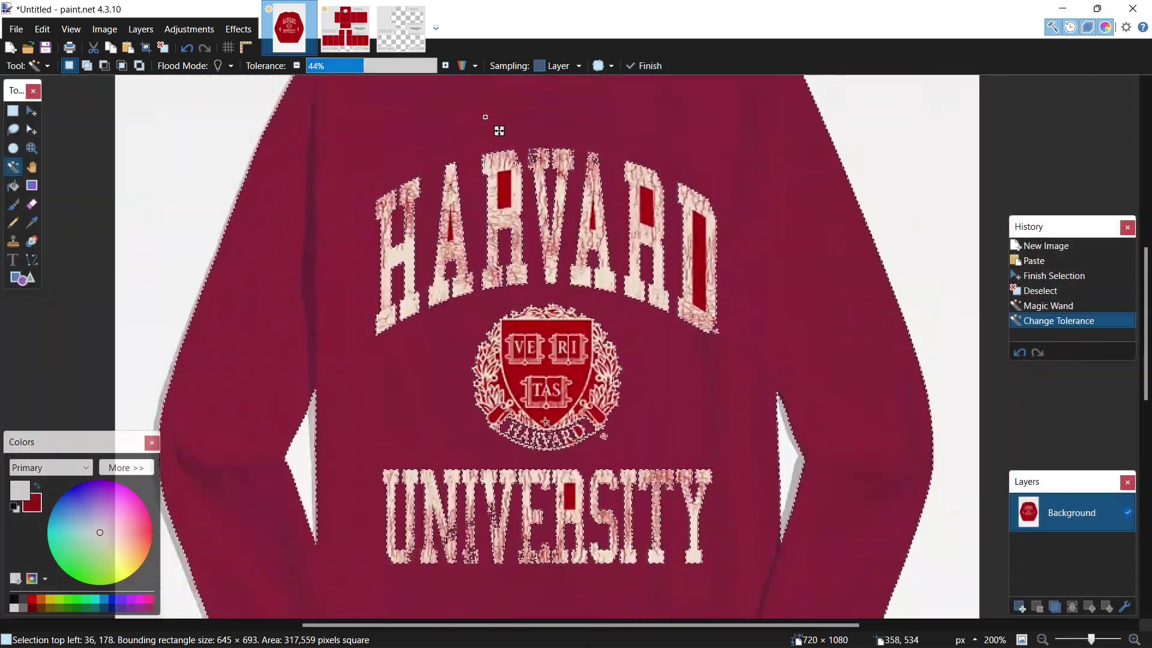
{"action": "key", "text": "Delete"}
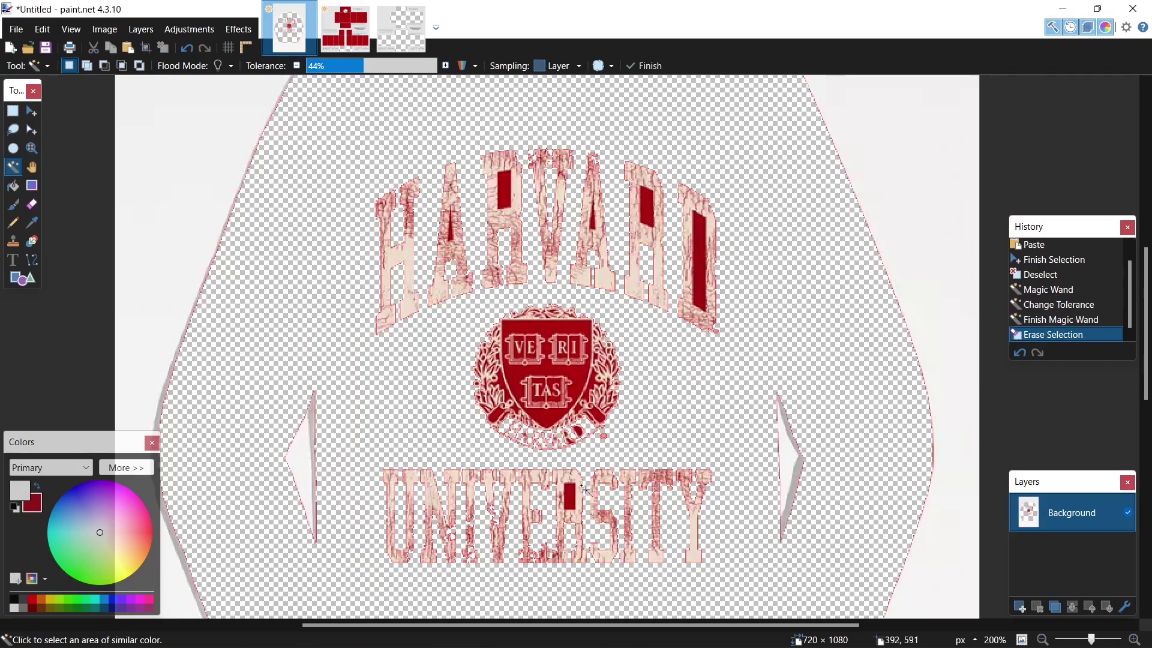
{"action": "scroll", "coordinate": [585, 489], "scroll_direction": "up", "scroll_amount": 3}
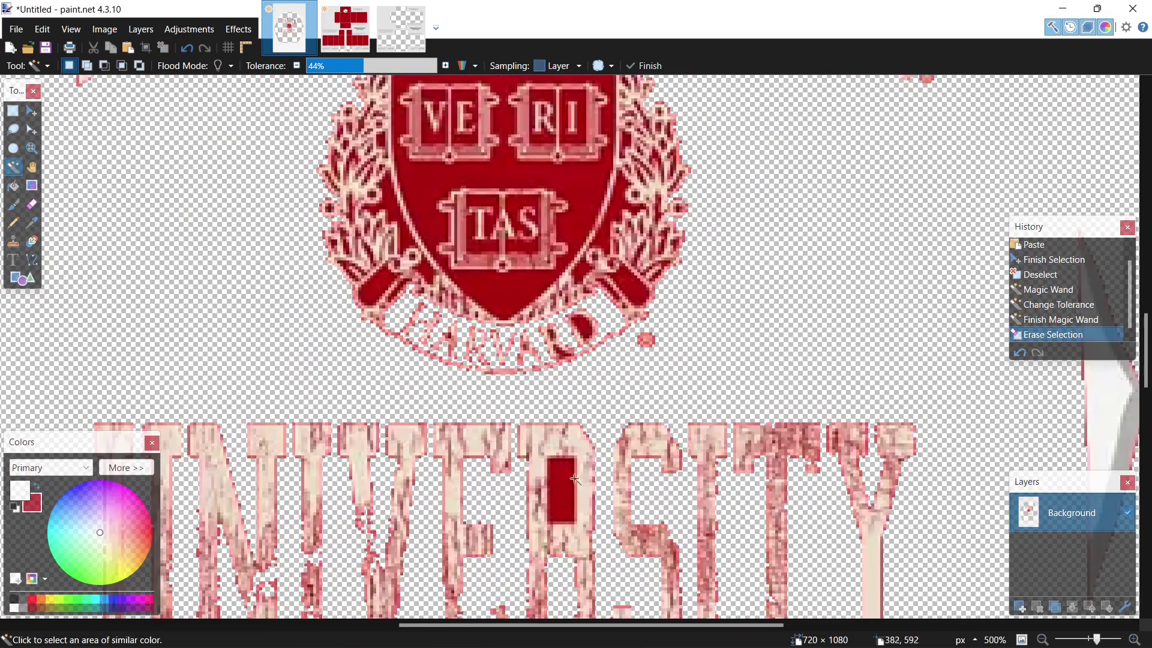
Erase the red block in the R and the red inside the shield's RI, TAS and VE panels at 36% tolerance.
{"action": "left_click", "coordinate": [563, 489]}
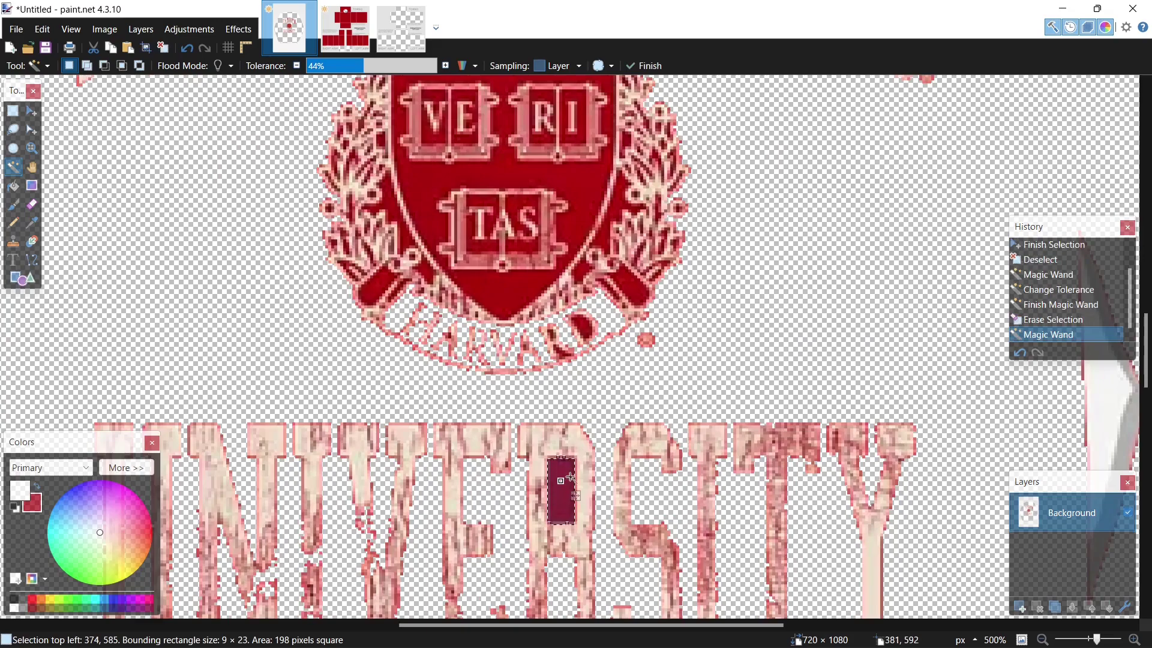
{"action": "key", "text": "Delete"}
{"action": "scroll", "coordinate": [569, 468], "scroll_direction": "up", "scroll_amount": 3}
{"action": "left_click", "coordinate": [591, 416]}
{"action": "key", "text": "Delete"}
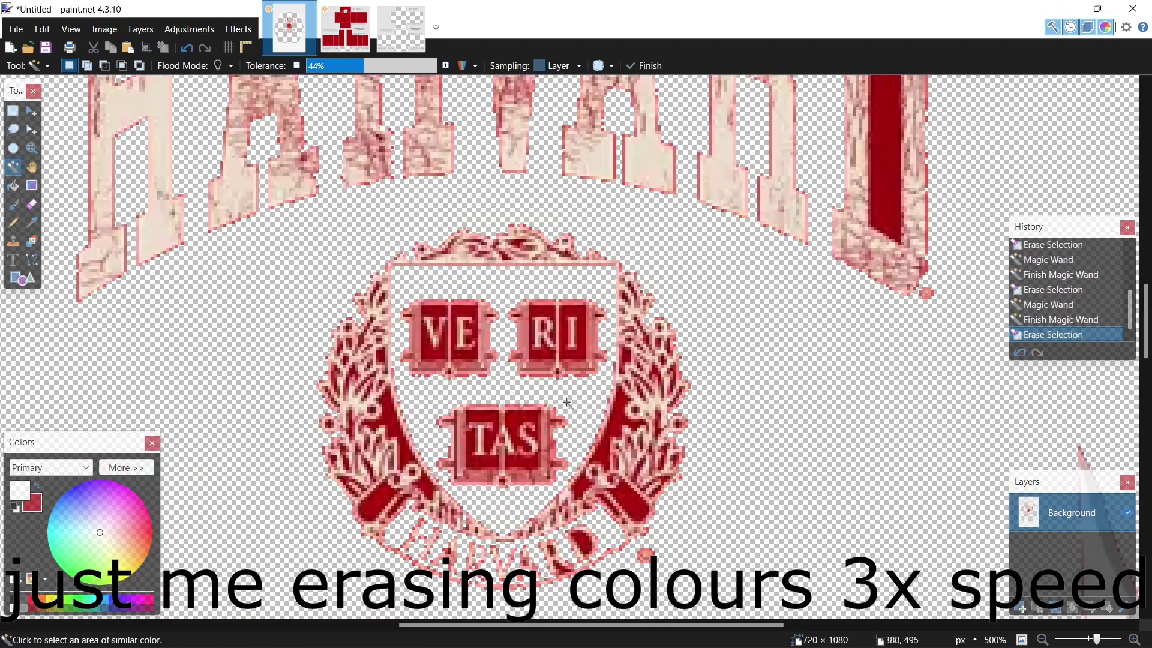
{"action": "left_click", "coordinate": [573, 360]}
{"action": "left_click", "coordinate": [353, 65]}
{"action": "key", "text": "Delete"}
{"action": "left_click", "coordinate": [536, 357]}
{"action": "key", "text": "Delete"}
{"action": "left_click", "coordinate": [532, 471]}
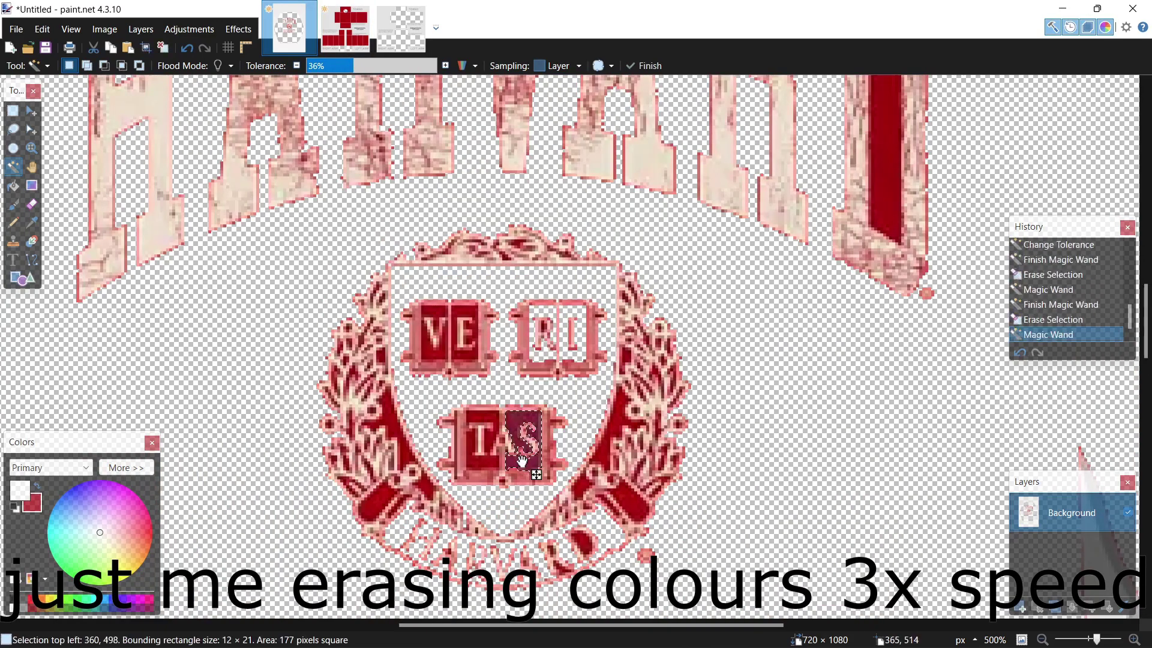
{"action": "key", "text": "Delete"}
{"action": "left_click", "coordinate": [480, 462]}
{"action": "key", "text": "Delete"}
{"action": "left_click", "coordinate": [449, 342]}
Erase the dark red stripes inside the D, A and R letters.
{"action": "key", "text": "Delete"}
{"action": "scroll", "coordinate": [444, 335], "scroll_direction": "up", "scroll_amount": 3}
{"action": "left_click", "coordinate": [882, 268]}
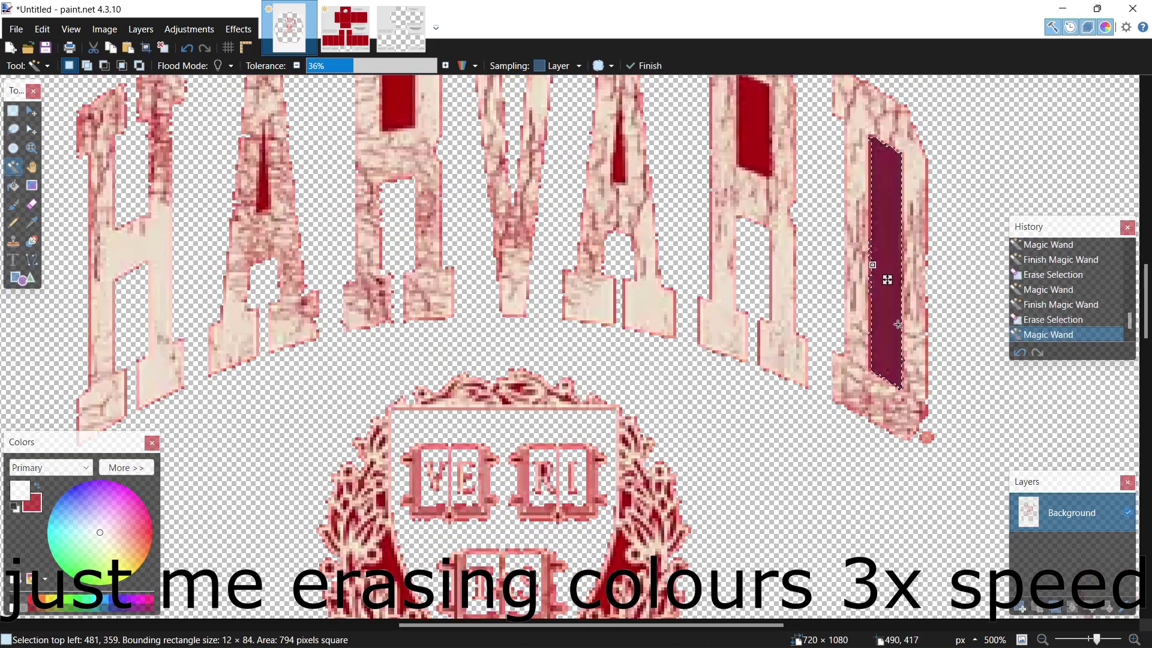
{"action": "key", "text": "Delete"}
{"action": "left_click", "coordinate": [620, 222]}
{"action": "key", "text": "Delete"}
{"action": "left_click", "coordinate": [398, 153]}
Erase the remaining dark red patches and stripes on the crest.
{"action": "key", "text": "Delete"}
{"action": "scroll", "coordinate": [540, 360], "scroll_direction": "down", "scroll_amount": 4}
{"action": "left_click", "coordinate": [624, 420]}
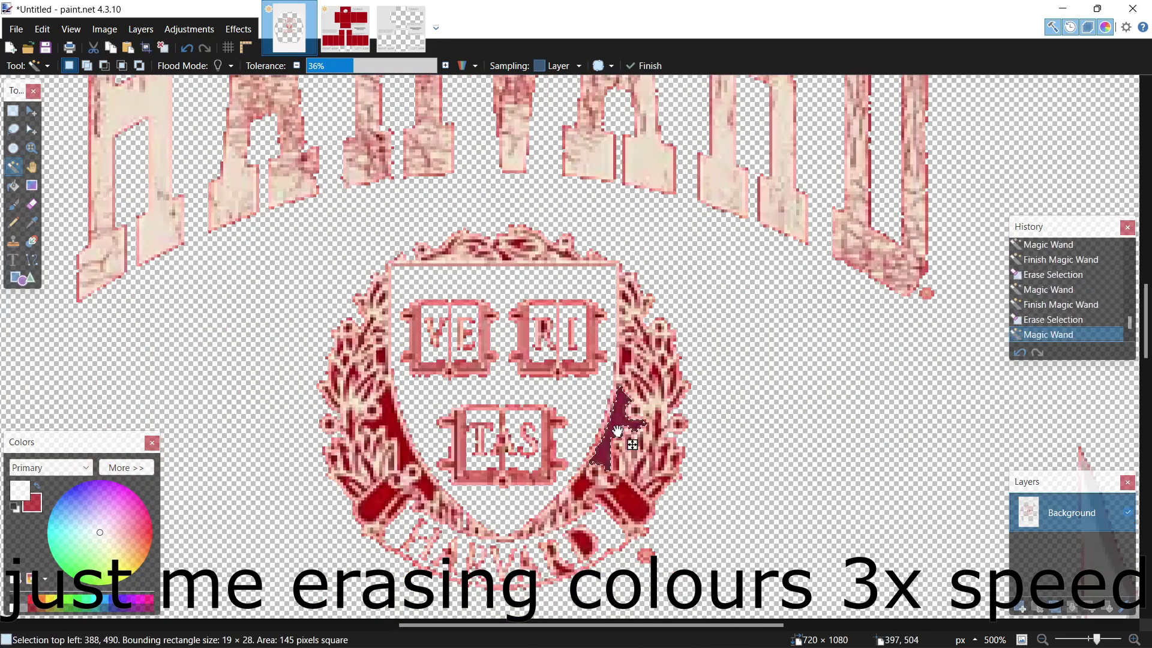
{"action": "key", "text": "Delete"}
{"action": "left_click", "coordinate": [632, 493]}
{"action": "key", "text": "Delete"}
{"action": "left_click", "coordinate": [583, 485]}
{"action": "key", "text": "Delete"}
{"action": "left_click", "coordinate": [384, 501]}
{"action": "key", "text": "Delete"}
{"action": "left_click", "coordinate": [390, 429]}
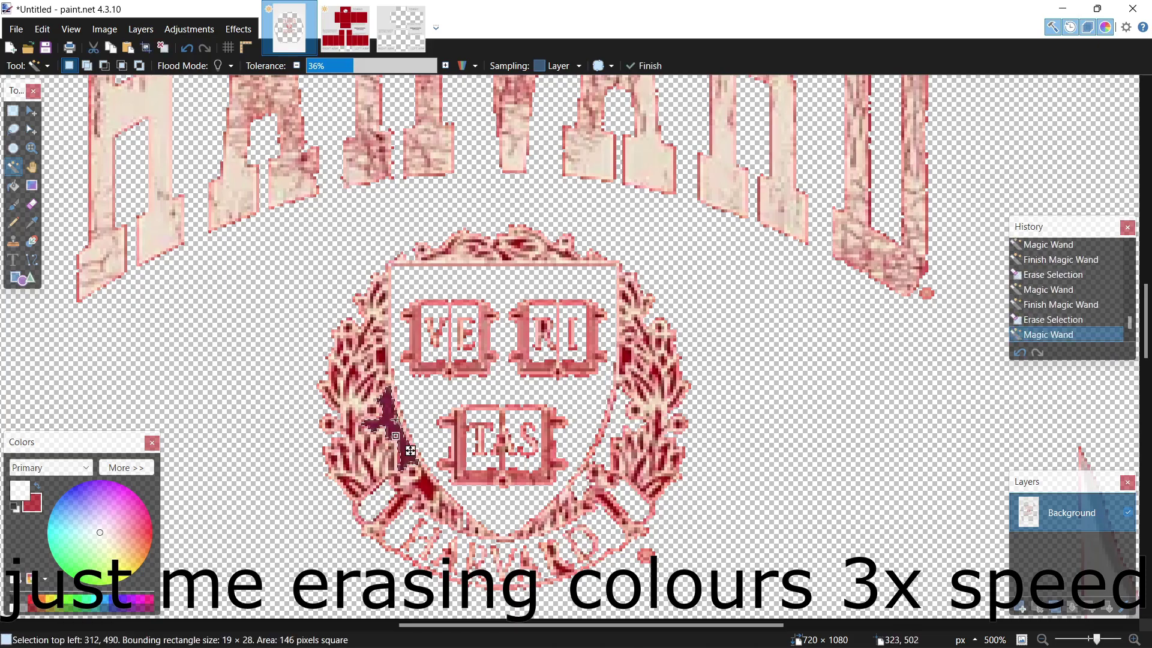
{"action": "key", "text": "Delete"}
{"action": "left_click", "coordinate": [428, 488]}
{"action": "key", "text": "Delete"}
{"action": "scroll", "coordinate": [743, 448], "scroll_direction": "down", "scroll_amount": 3}
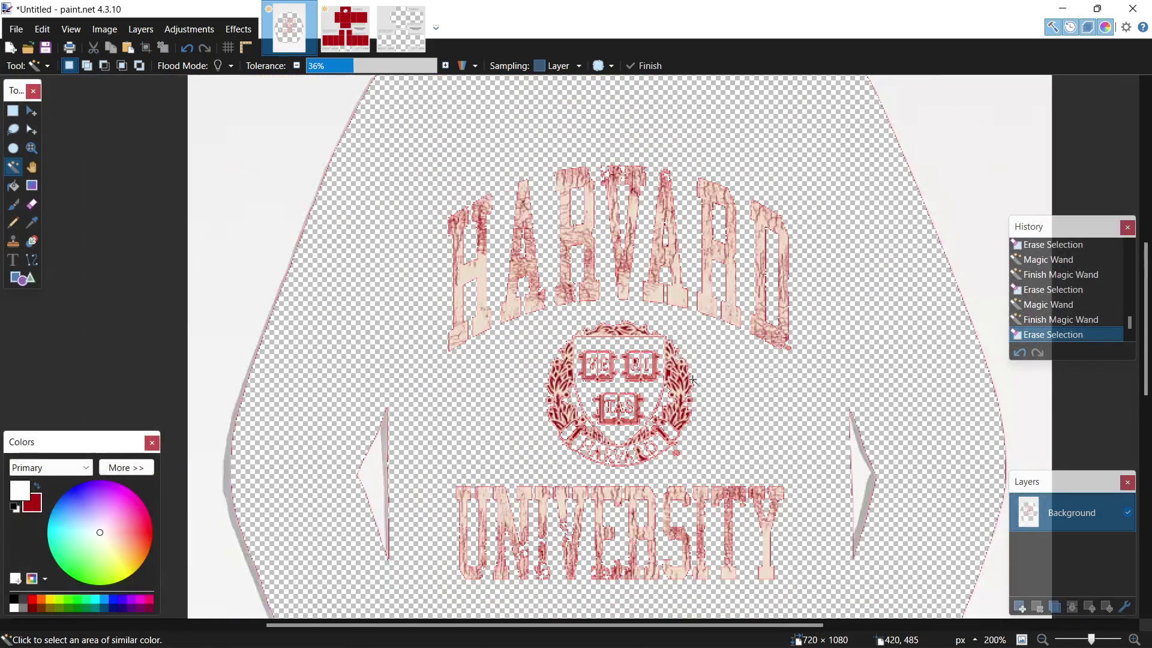
Erase the white triangles left and right of the logo with a width-14 eraser.
{"action": "left_click", "coordinate": [32, 204]}
{"action": "left_click", "coordinate": [372, 343]}
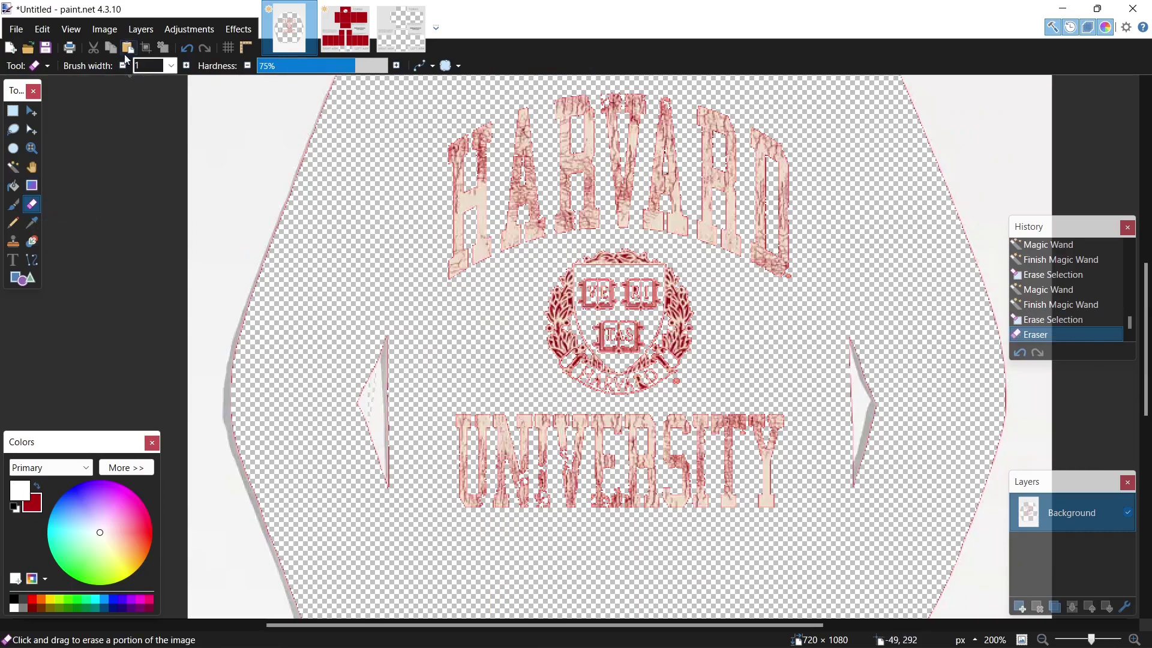
{"action": "left_click", "coordinate": [171, 67]}
{"action": "left_click", "coordinate": [172, 68]}
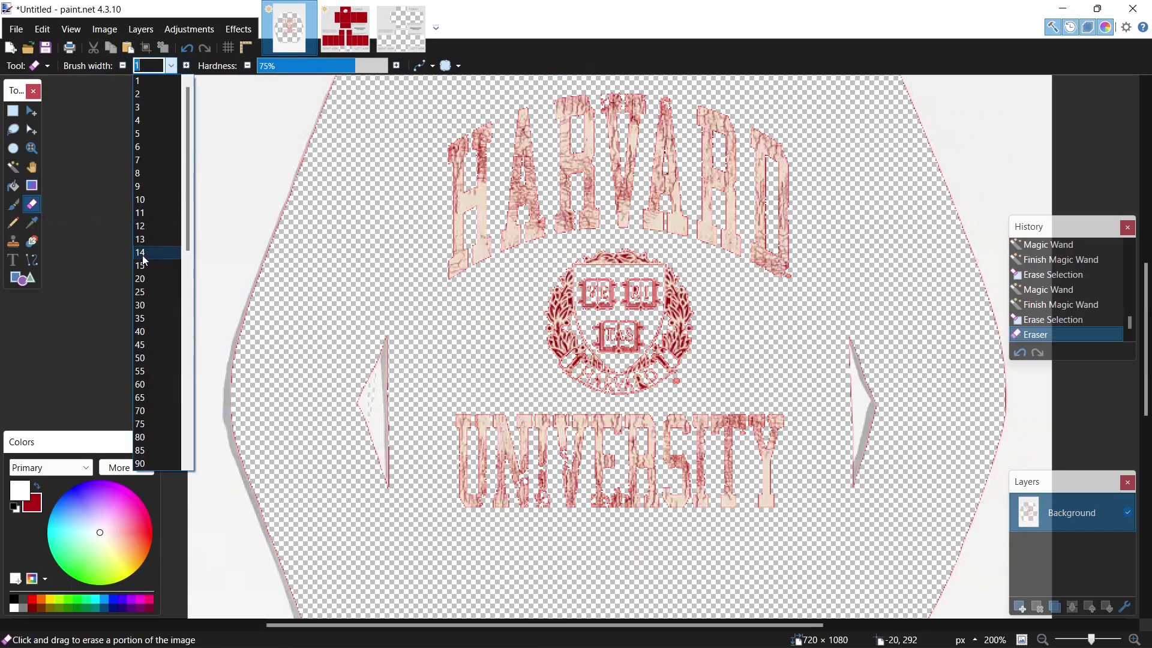
{"action": "left_click", "coordinate": [150, 258]}
{"action": "mouse_move", "coordinate": [378, 348]}
{"action": "left_mouse_down"}
{"action": "mouse_move", "coordinate": [372, 466]}
{"action": "mouse_move", "coordinate": [387, 488]}
{"action": "left_mouse_up"}
{"action": "mouse_move", "coordinate": [856, 505]}
{"action": "left_mouse_down"}
{"action": "mouse_move", "coordinate": [866, 351]}
{"action": "mouse_move", "coordinate": [854, 508]}
{"action": "left_mouse_up"}
{"action": "left_click_drag", "start_coordinate": [874, 464], "coordinate": [874, 465]}
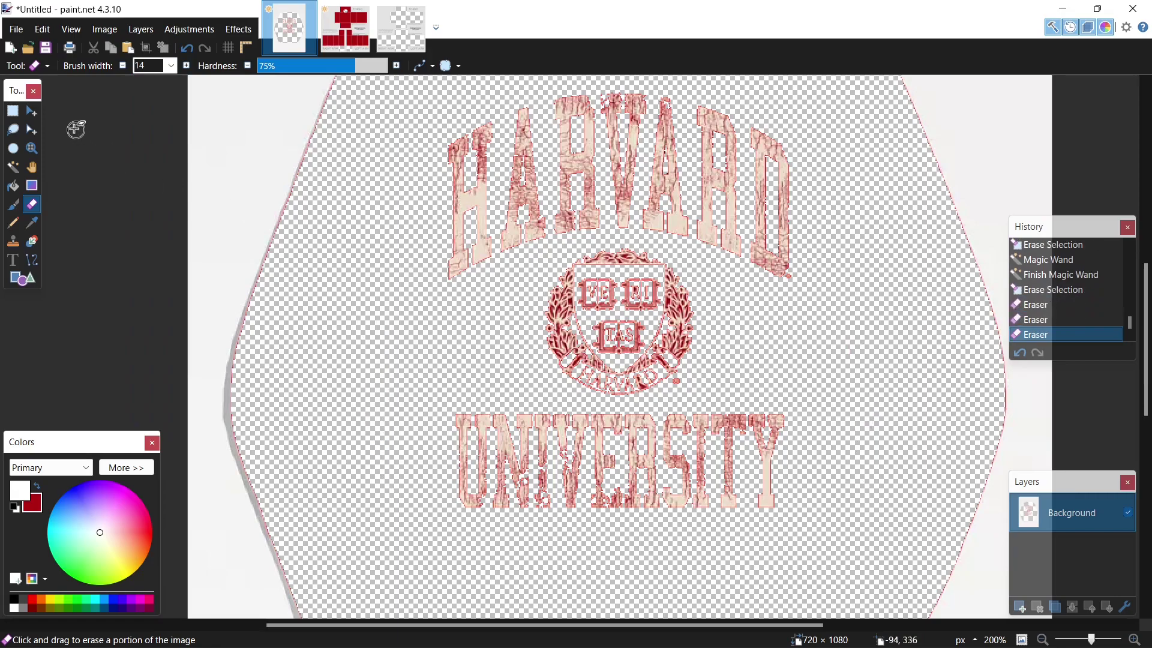
{"action": "left_click", "coordinate": [17, 117]}
Select and copy the Harvard logo, then paste it into a new 322 × 403 image.
{"action": "scroll", "coordinate": [407, 155], "scroll_direction": "up", "scroll_amount": 2}
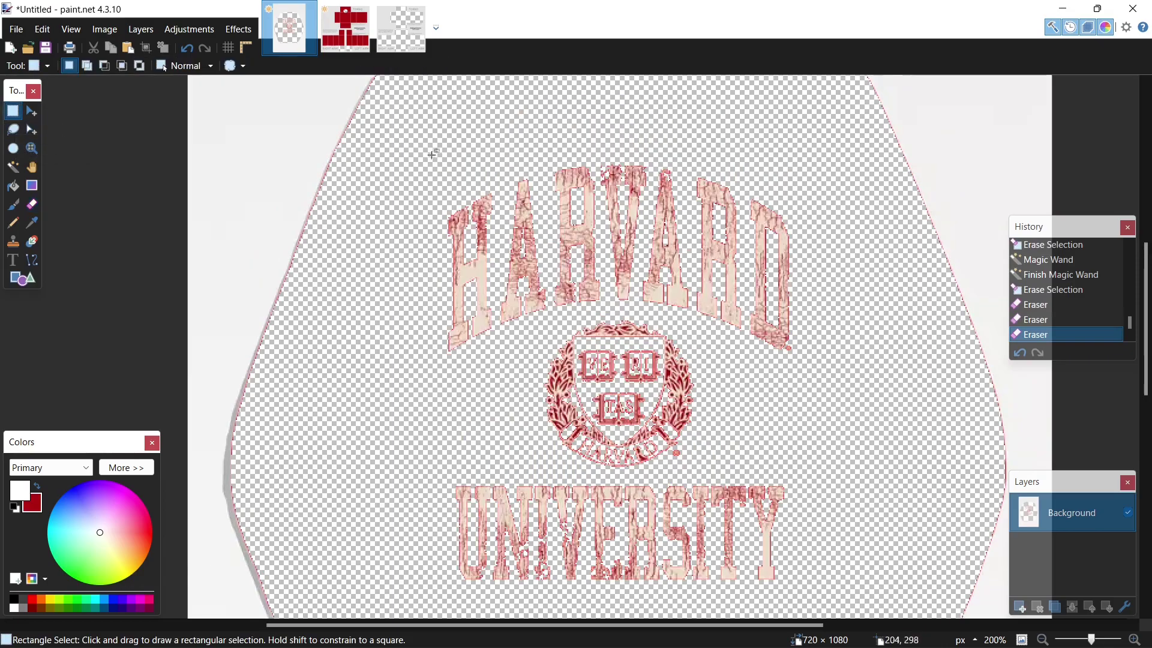
{"action": "left_click_drag", "start_coordinate": [419, 131], "coordinate": [805, 469]}
{"action": "left_click", "coordinate": [32, 111]}
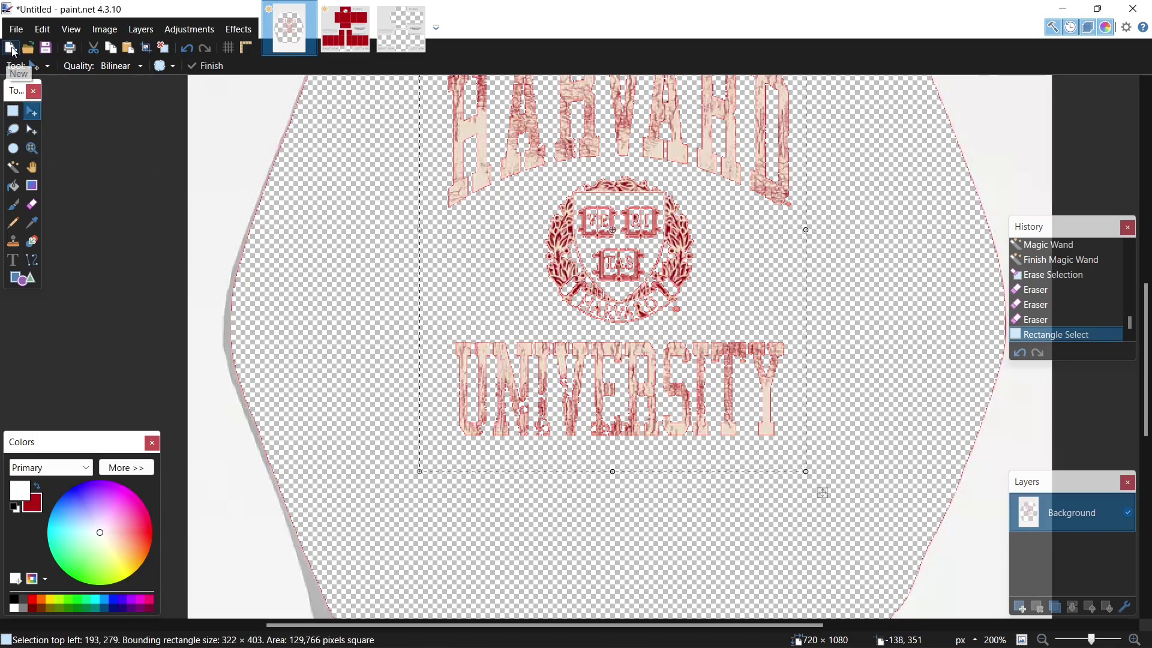
{"action": "left_click", "coordinate": [11, 48]}
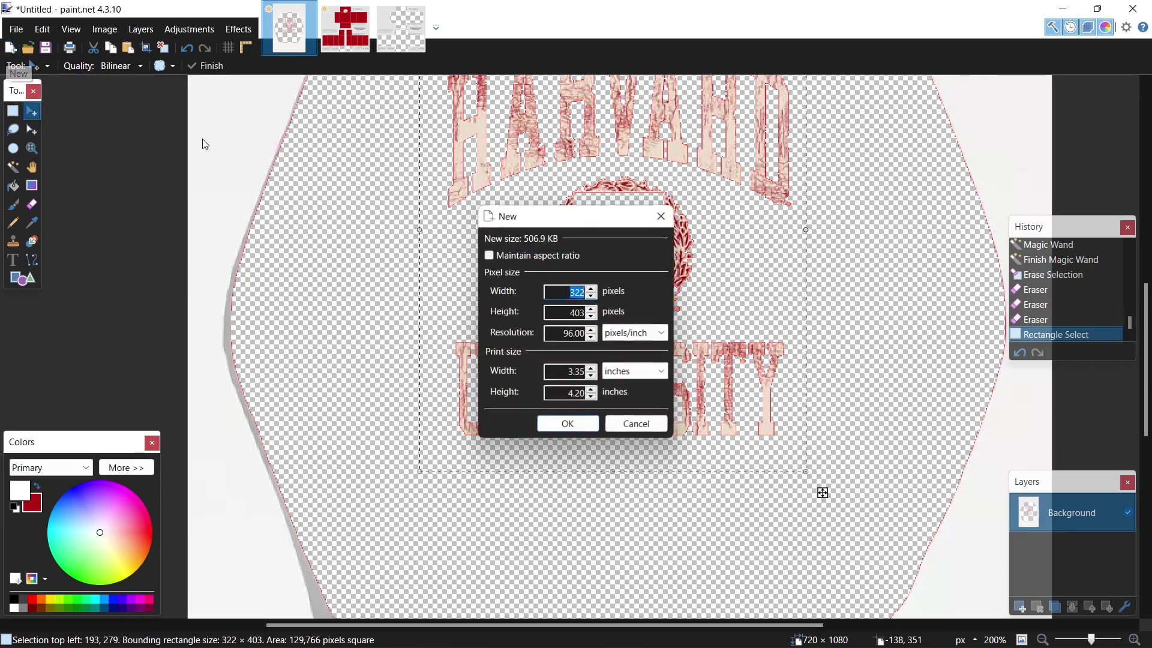
{"action": "left_click", "coordinate": [561, 420]}
{"action": "key", "text": "ctrl+v"}
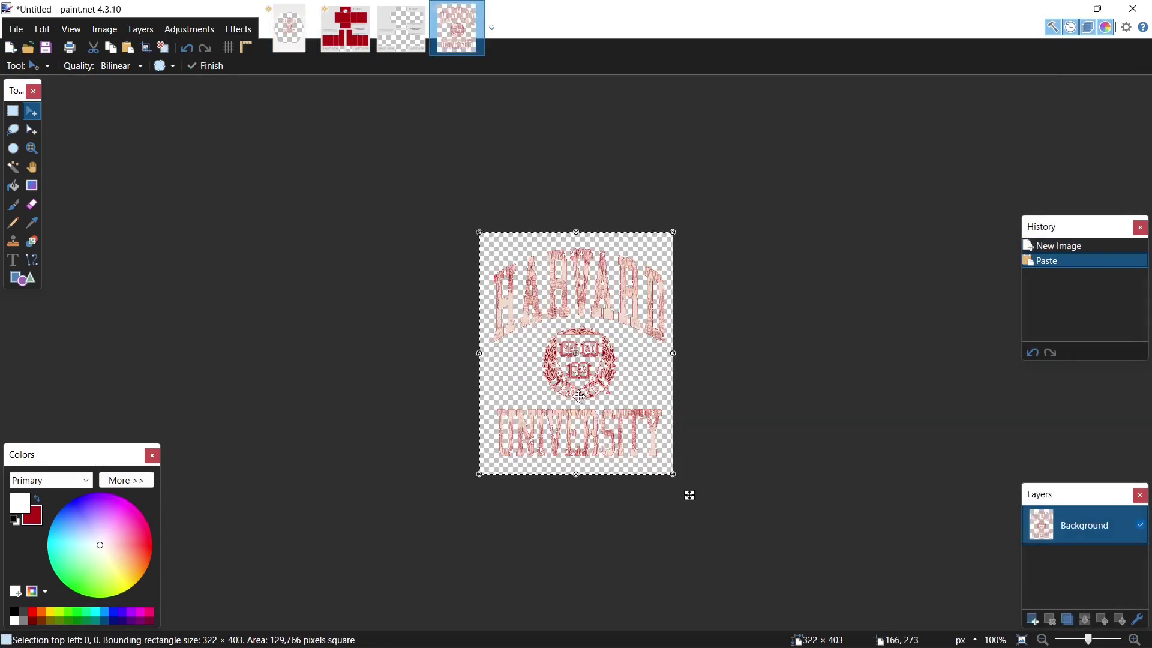
{"action": "key", "text": "ctrl+d"}
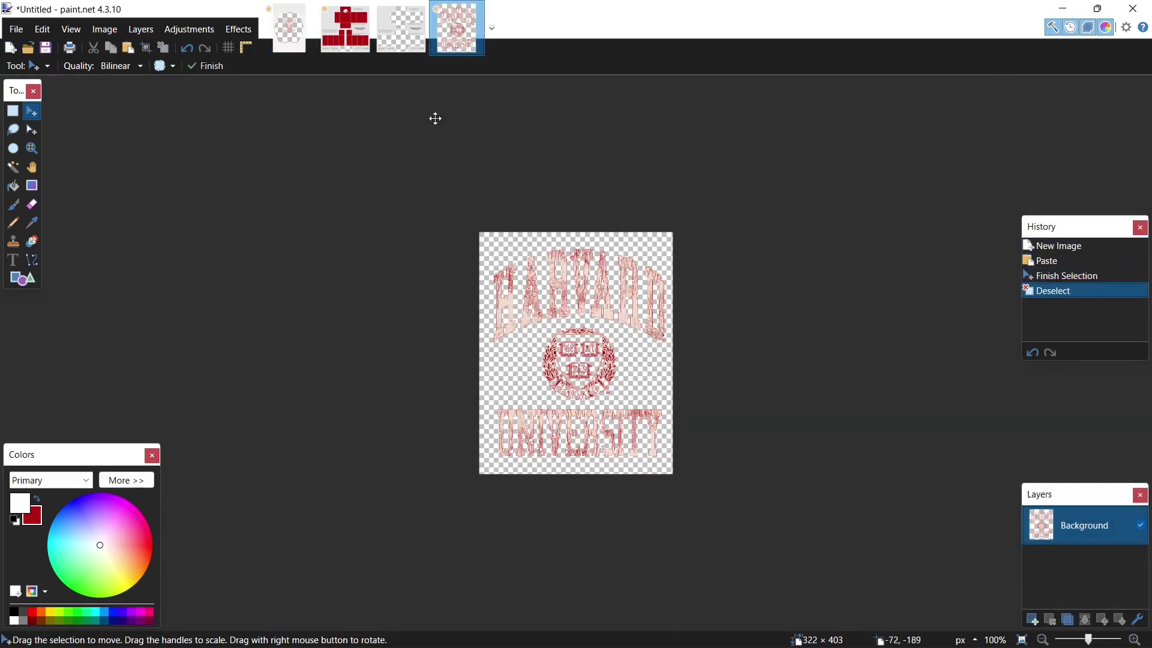
{"action": "left_click", "coordinate": [401, 28]}
Undo the first image back to the original red sweater photo, then show the 322 × 403 logo image.
{"action": "left_click", "coordinate": [289, 28]}
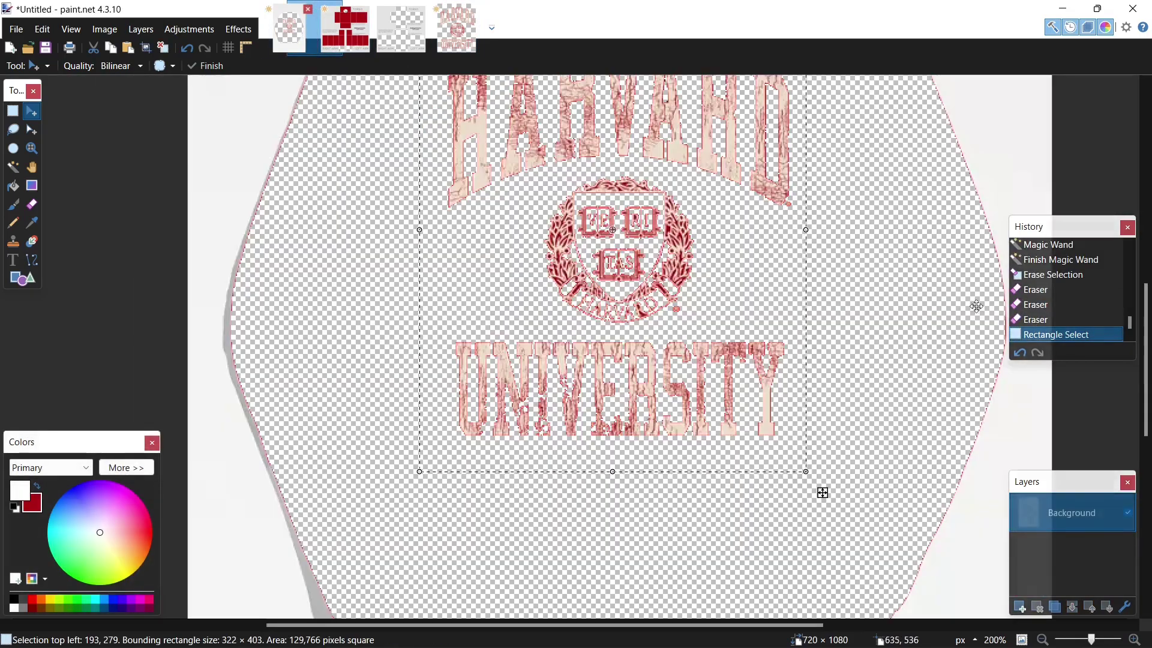
{"action": "scroll", "coordinate": [1109, 307], "scroll_direction": "up", "scroll_amount": 3}
{"action": "scroll", "coordinate": [1109, 307], "scroll_direction": "up", "scroll_amount": 5}
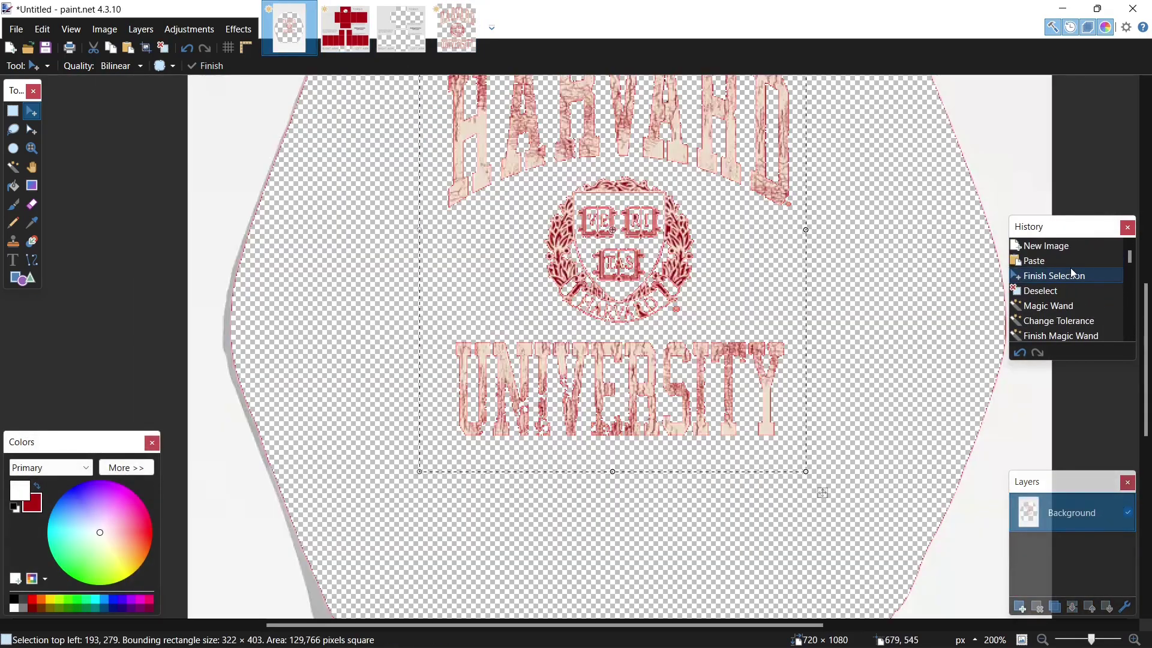
{"action": "key", "text": "e"}
{"action": "key", "text": "ctrl+z"}
{"action": "key", "text": "ctrl+z"}
{"action": "key", "text": "ctrl+z"}
{"action": "key", "text": "ctrl+z"}
{"action": "key", "text": "ctrl+z"}
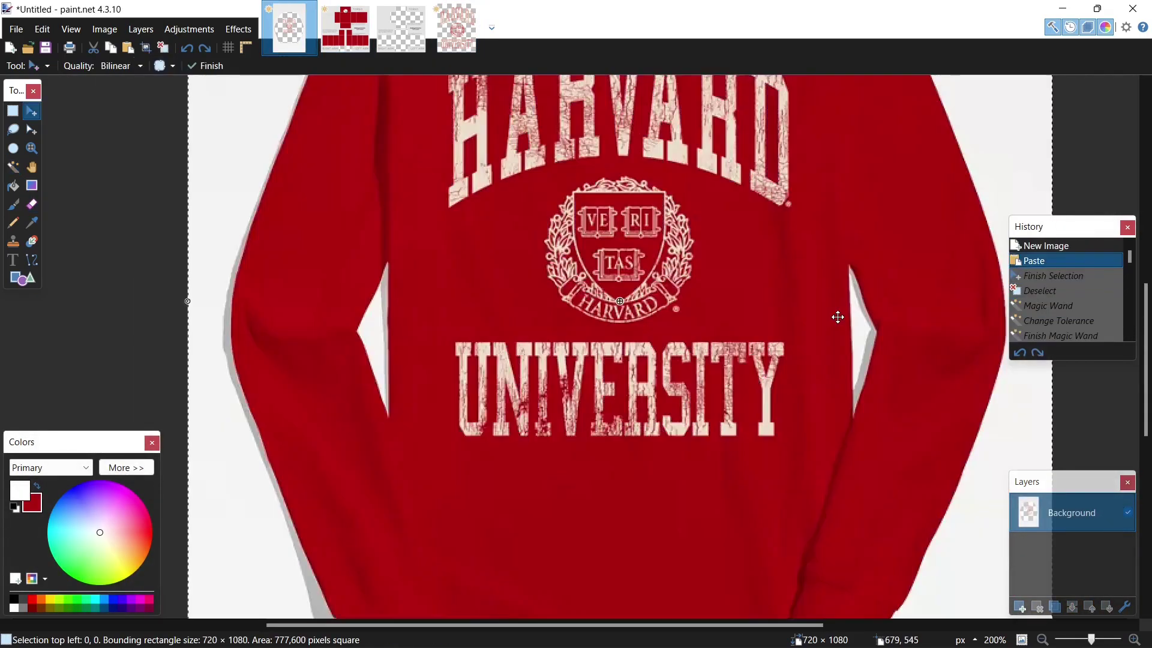
{"action": "scroll", "coordinate": [833, 322], "scroll_direction": "down", "scroll_amount": 2}
{"action": "scroll", "coordinate": [840, 318], "scroll_direction": "up", "scroll_amount": 2}
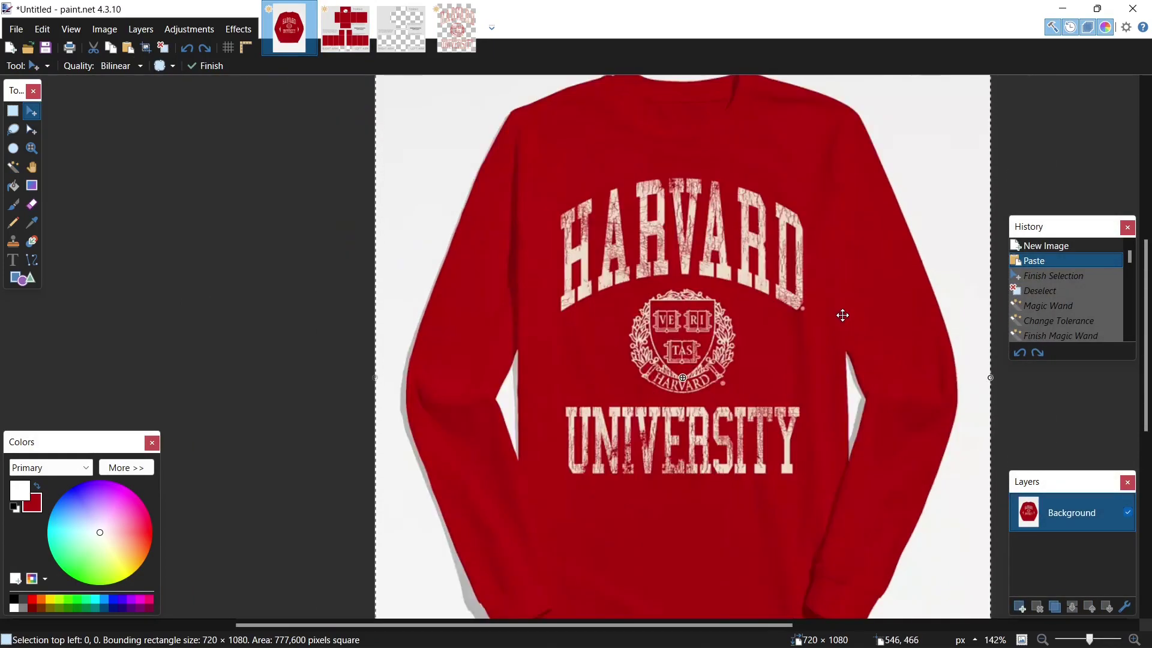
{"action": "key", "text": "ctrl+d"}
{"action": "scroll", "coordinate": [840, 314], "scroll_direction": "down", "scroll_amount": 3}
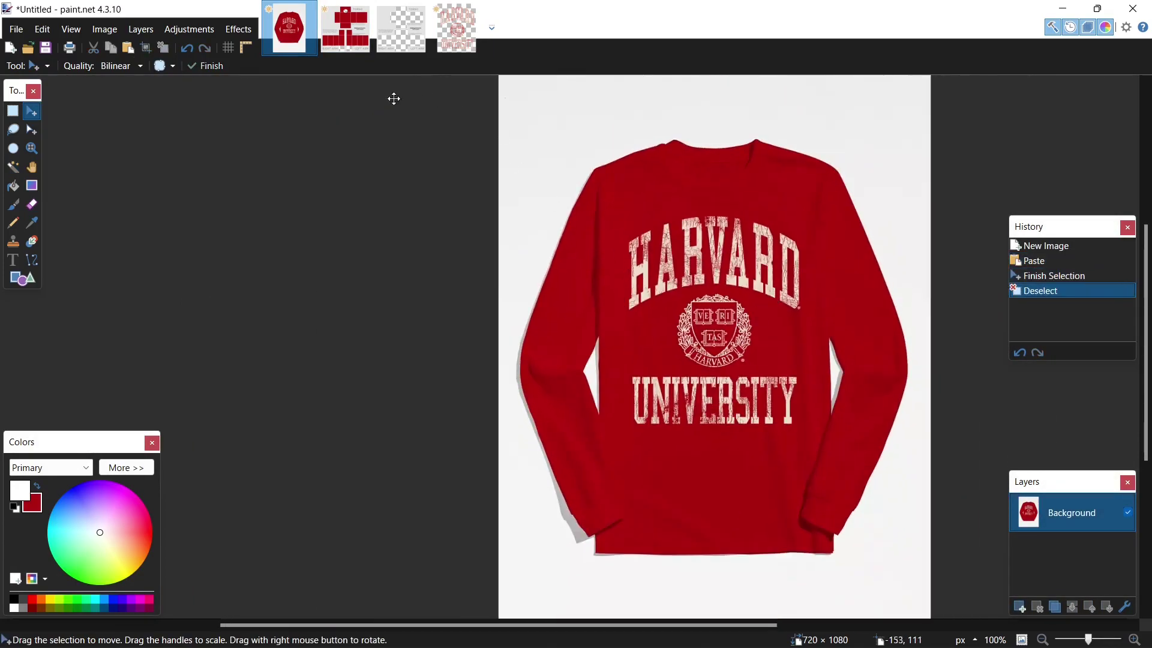
{"action": "left_click", "coordinate": [345, 28]}
{"action": "left_click", "coordinate": [453, 36]}
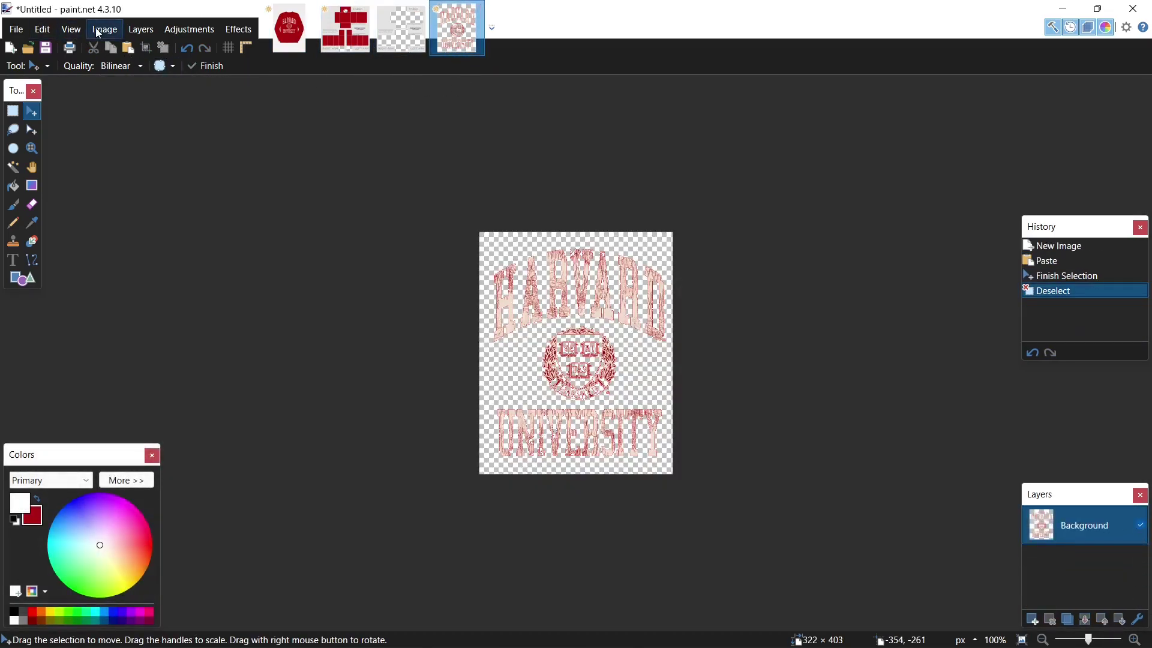
Resize the extracted logo image from 322 pixels wide to 90 × 113 pixels.
{"action": "left_click", "coordinate": [322, 36]}
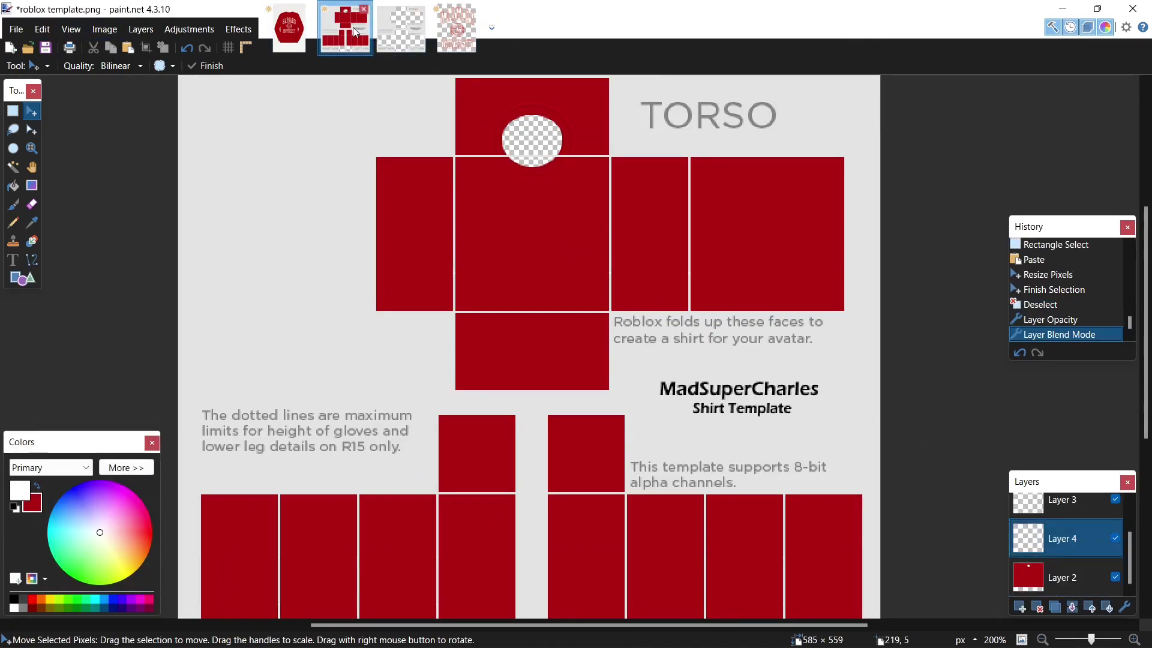
{"action": "left_click", "coordinate": [457, 29]}
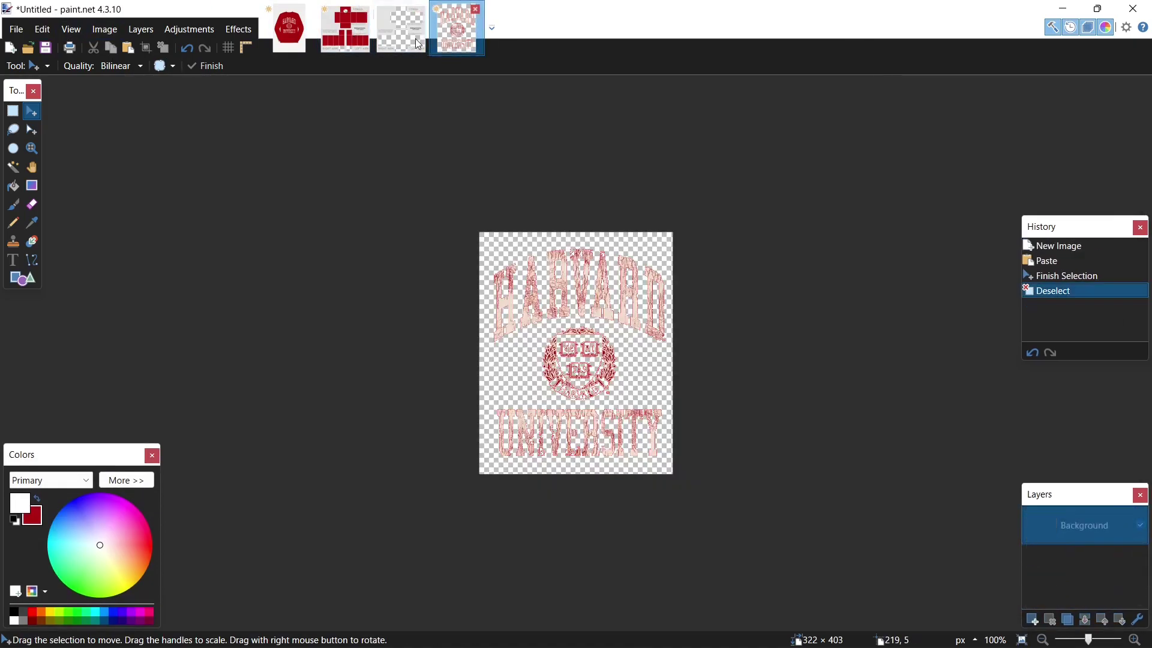
{"action": "left_click", "coordinate": [104, 30]}
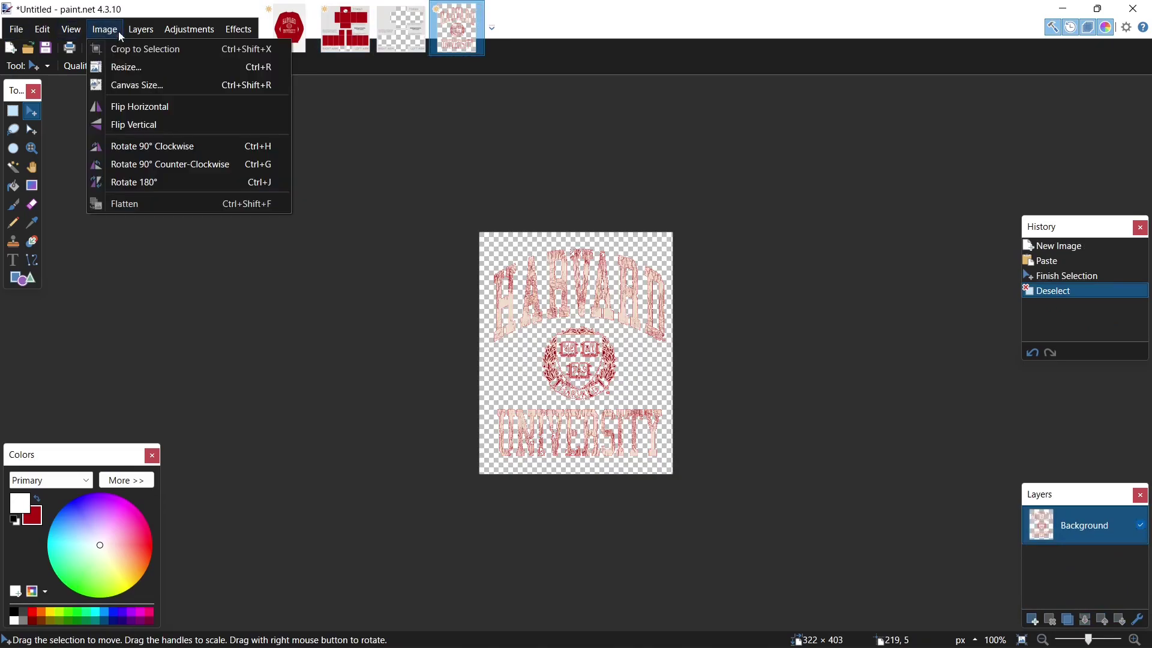
{"action": "left_click", "coordinate": [104, 30]}
{"action": "left_click", "coordinate": [105, 29]}
{"action": "left_click", "coordinate": [136, 68]}
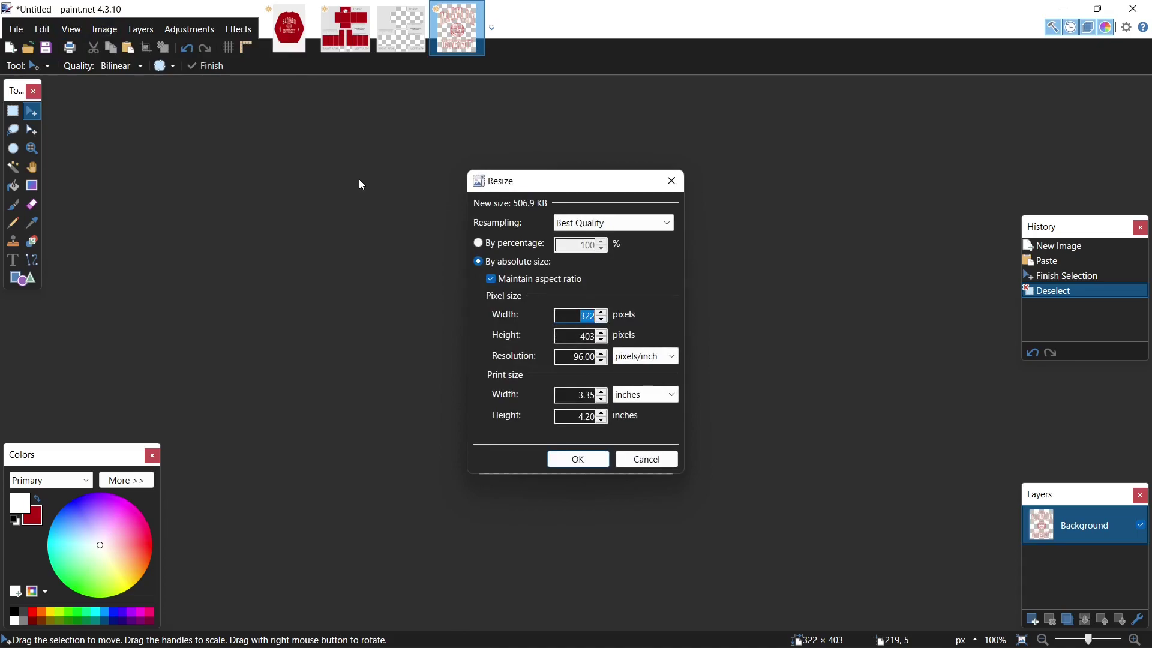
{"action": "key", "text": "BackSpace"}
{"action": "type", "text": "90"}
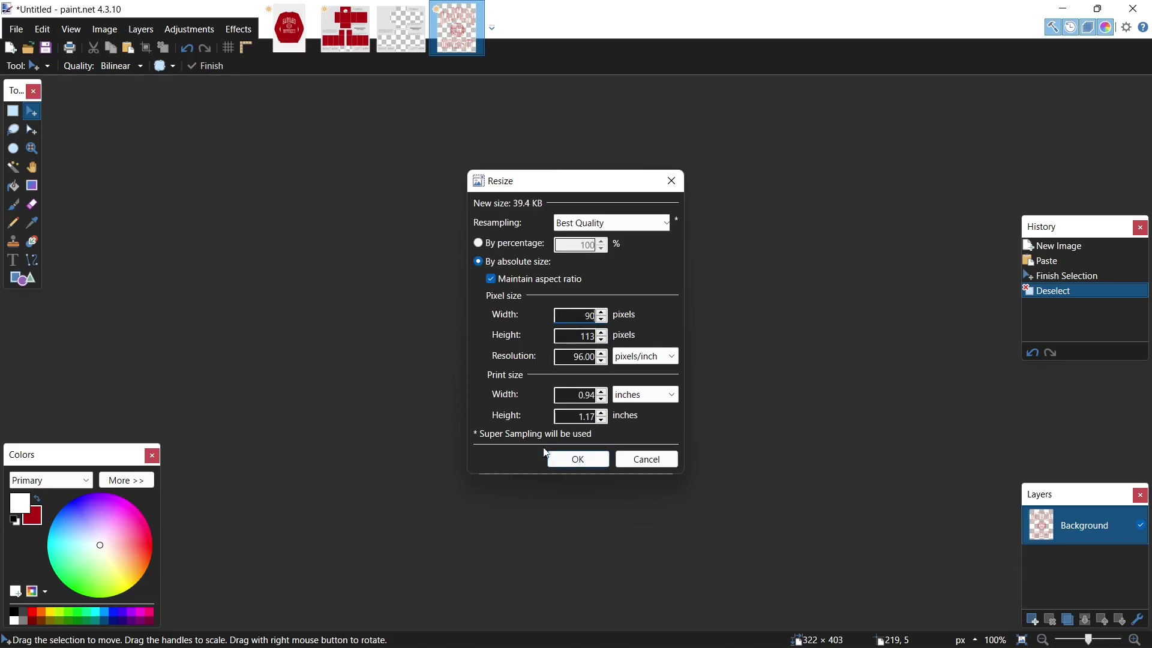
{"action": "left_click", "coordinate": [577, 460]}
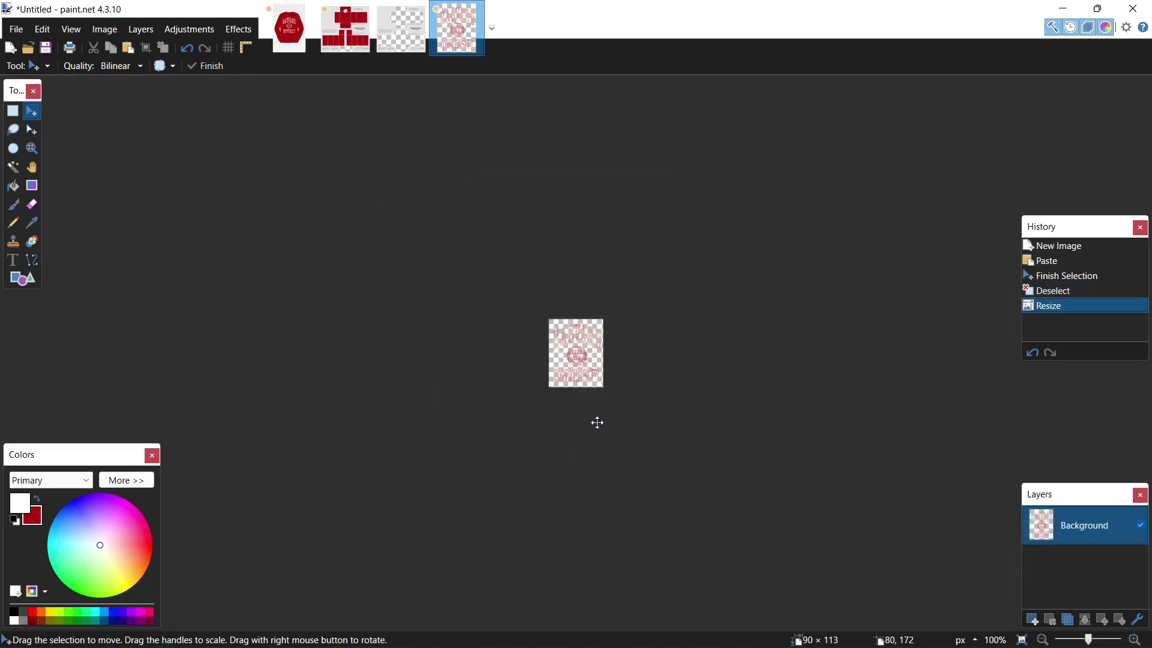
In the Roblox template, toggle Layer 4's visibility off and back on.
{"action": "left_click", "coordinate": [345, 28]}
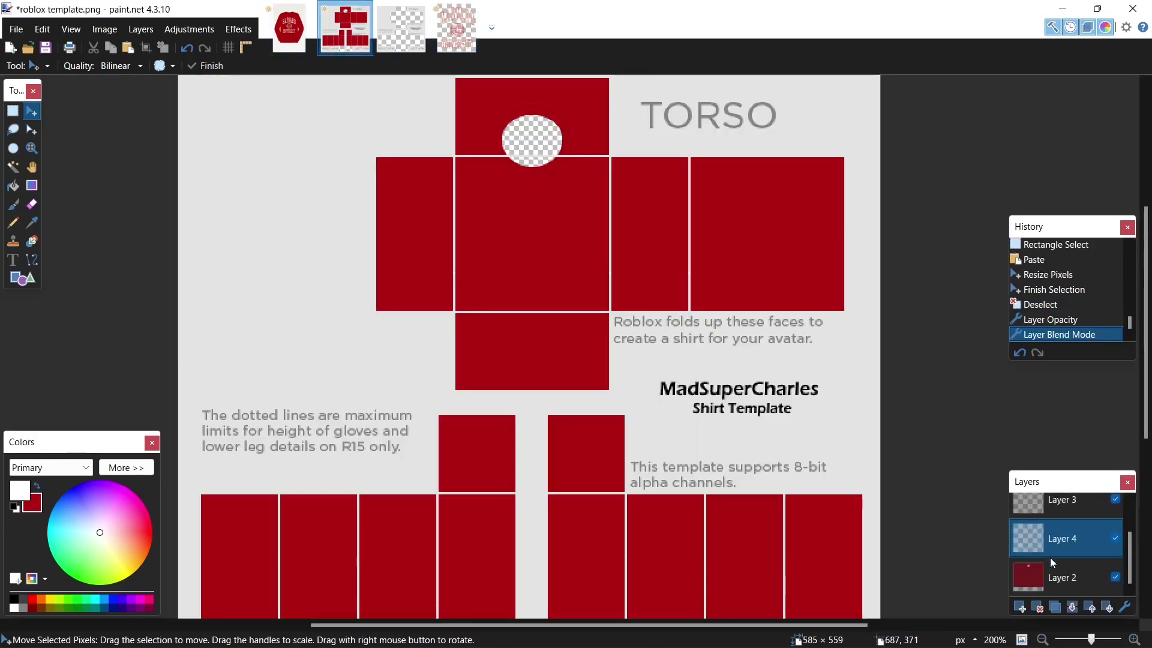
{"action": "left_click", "coordinate": [1114, 536]}
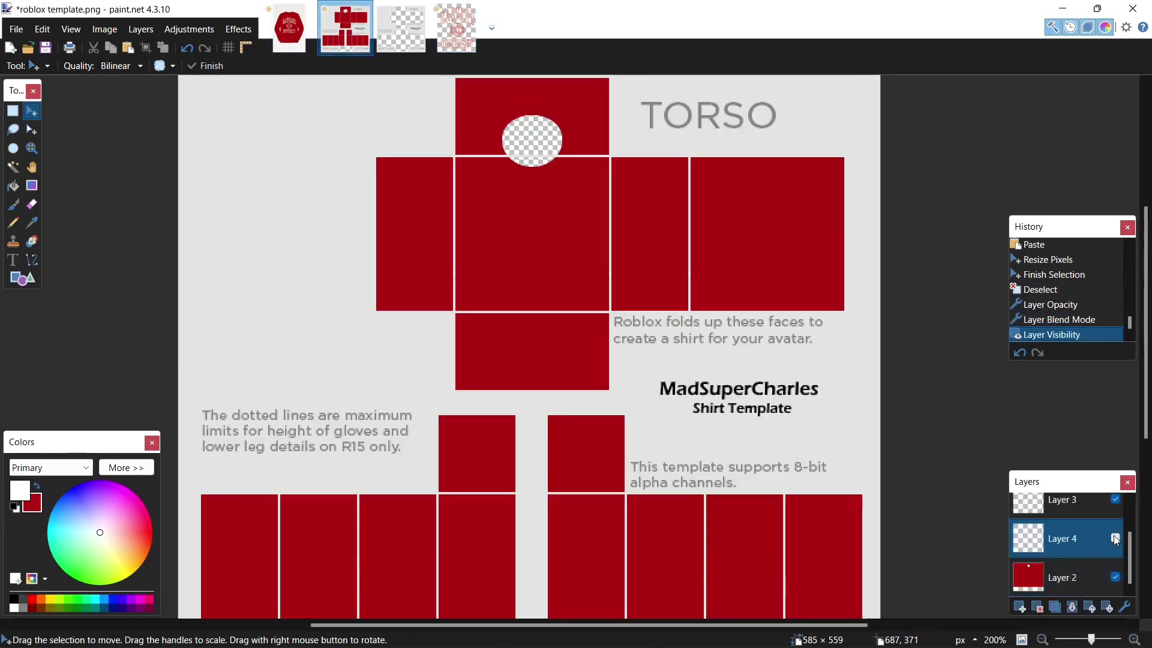
{"action": "left_click", "coordinate": [1114, 535]}
Add Layer 5, move it just above Layer 2, and paste the small logo onto it.
{"action": "left_click", "coordinate": [1024, 607]}
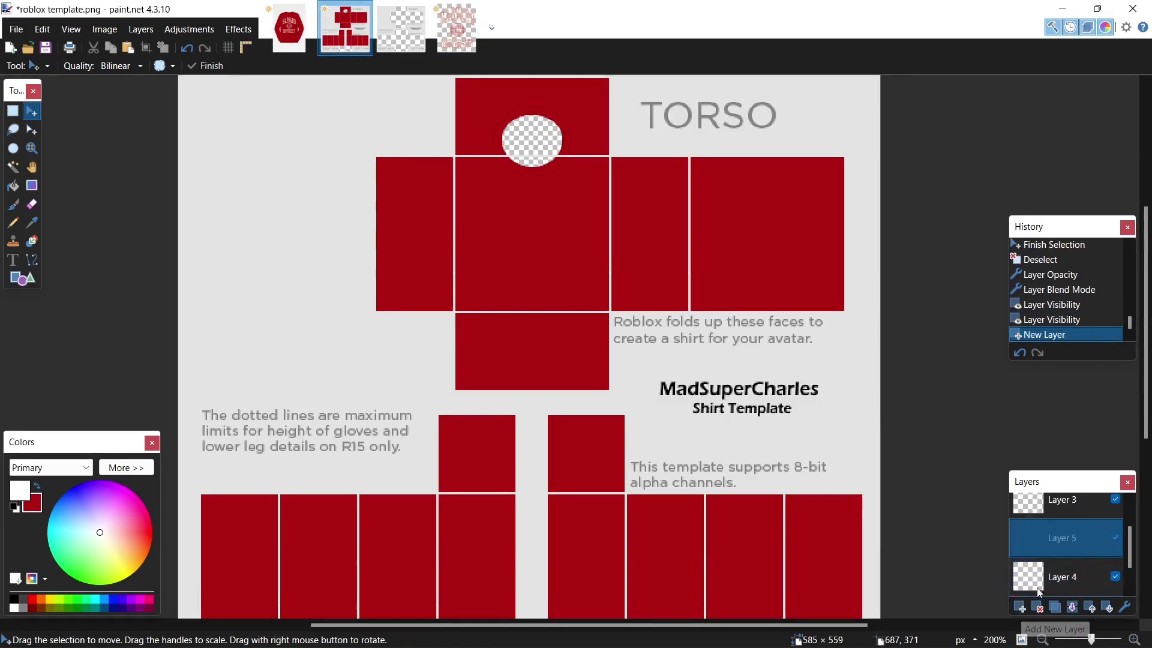
{"action": "left_click_drag", "start_coordinate": [1068, 583], "coordinate": [1088, 564]}
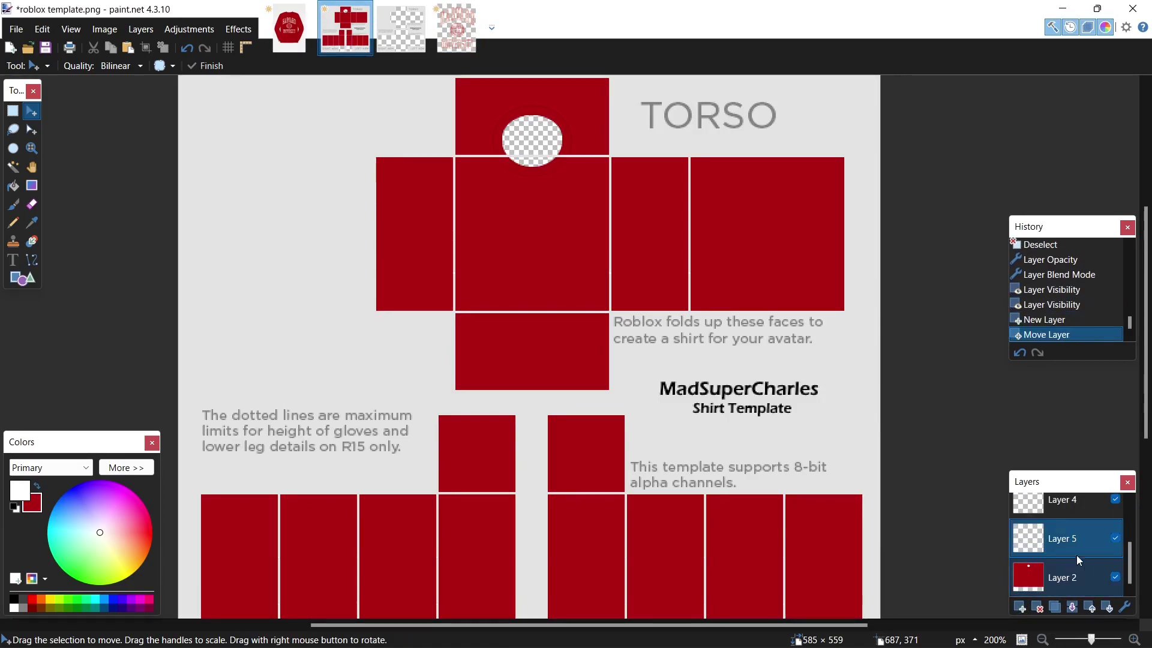
{"action": "key", "text": "ctrl+v"}
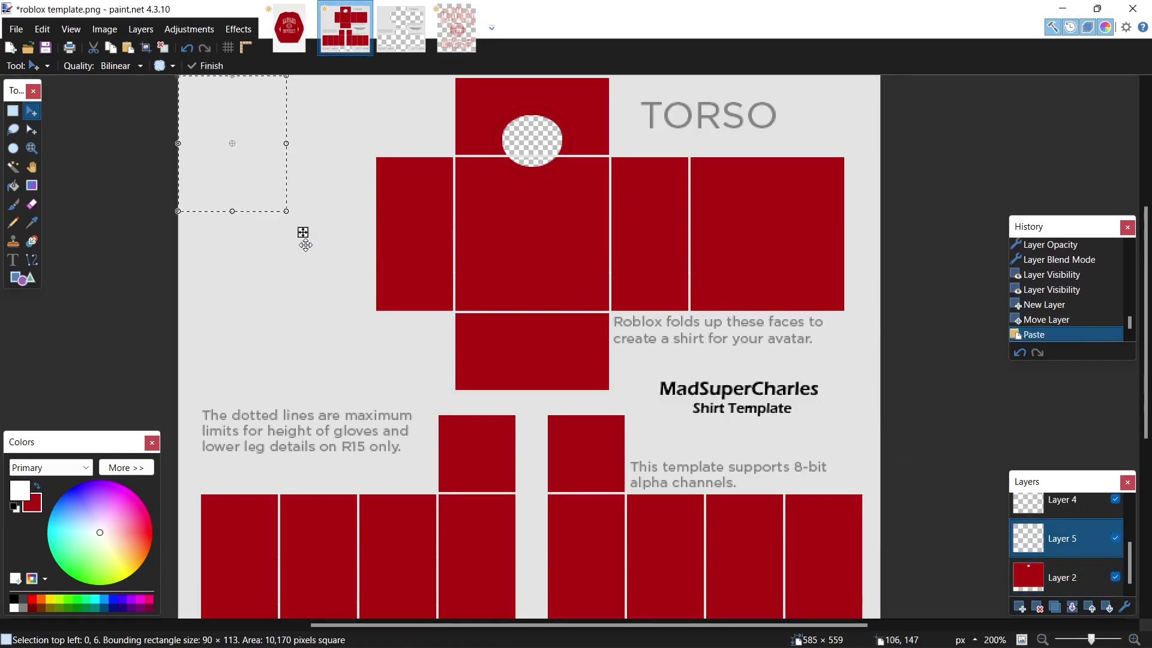
Try the logo on the torso front, then undo the move back to the top-left corner.
{"action": "left_click_drag", "start_coordinate": [303, 232], "coordinate": [604, 330]}
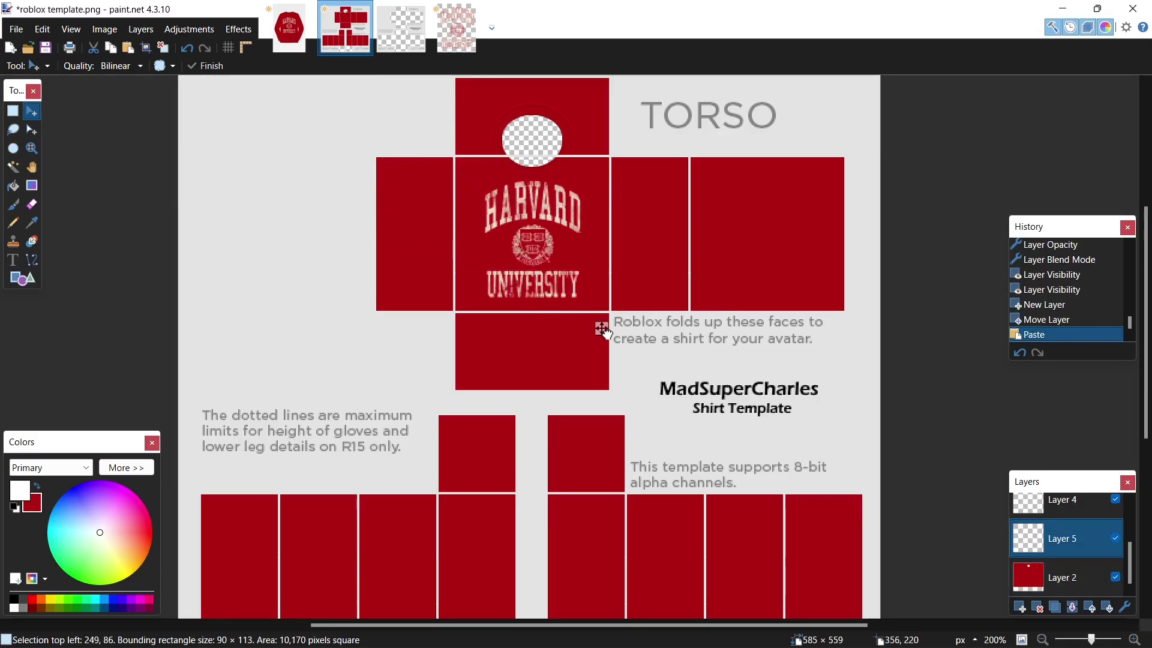
{"action": "left_click", "coordinate": [289, 27]}
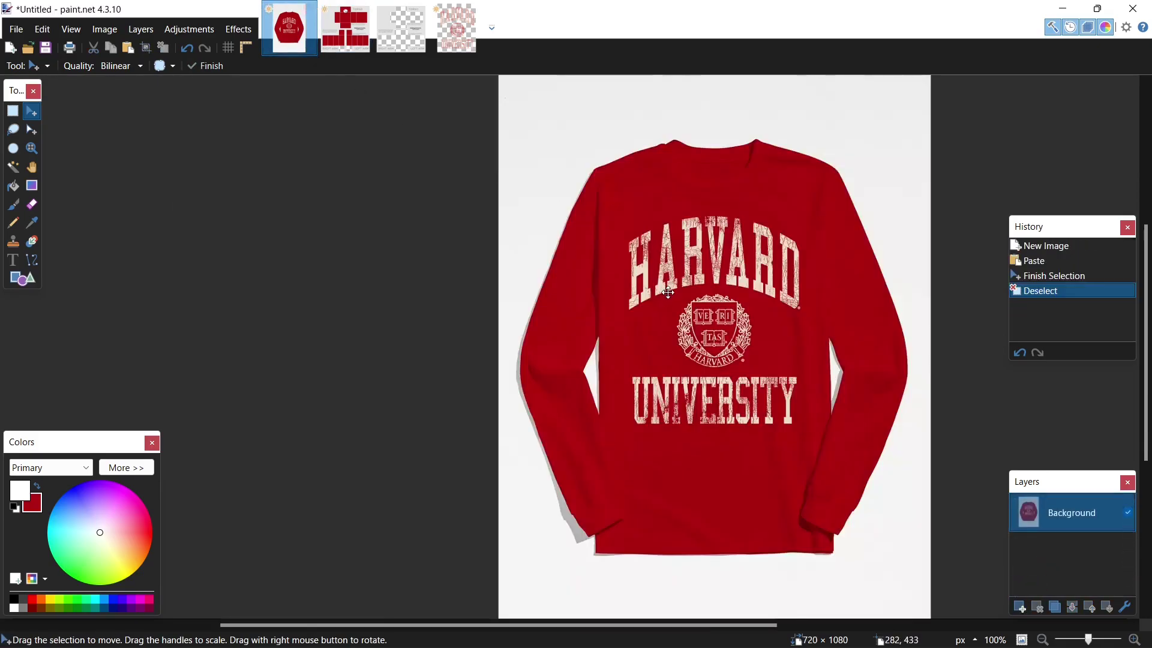
{"action": "left_click", "coordinate": [346, 33]}
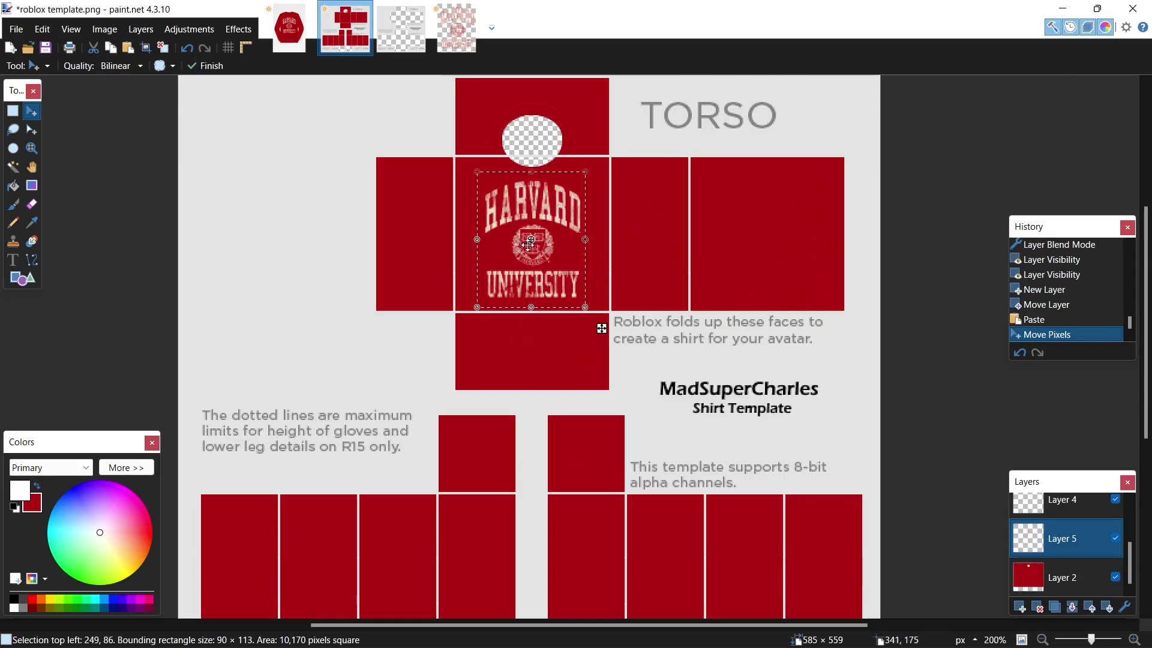
{"action": "key", "text": "ctrl+shift+b"}
{"action": "left_click", "coordinate": [1019, 354]}
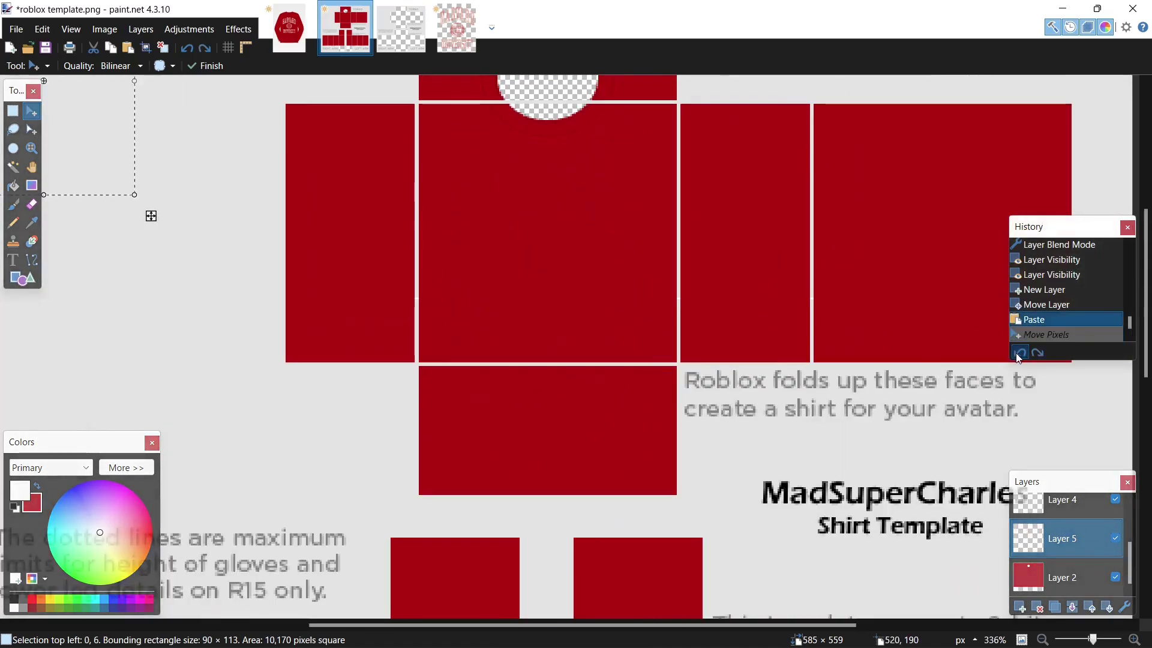
Undo the logo paste and revert the logo image to 322 × 403 pixels.
{"action": "left_click", "coordinate": [1018, 357]}
{"action": "key", "text": "ctrl+Tab"}
{"action": "key", "text": "ctrl+Tab"}
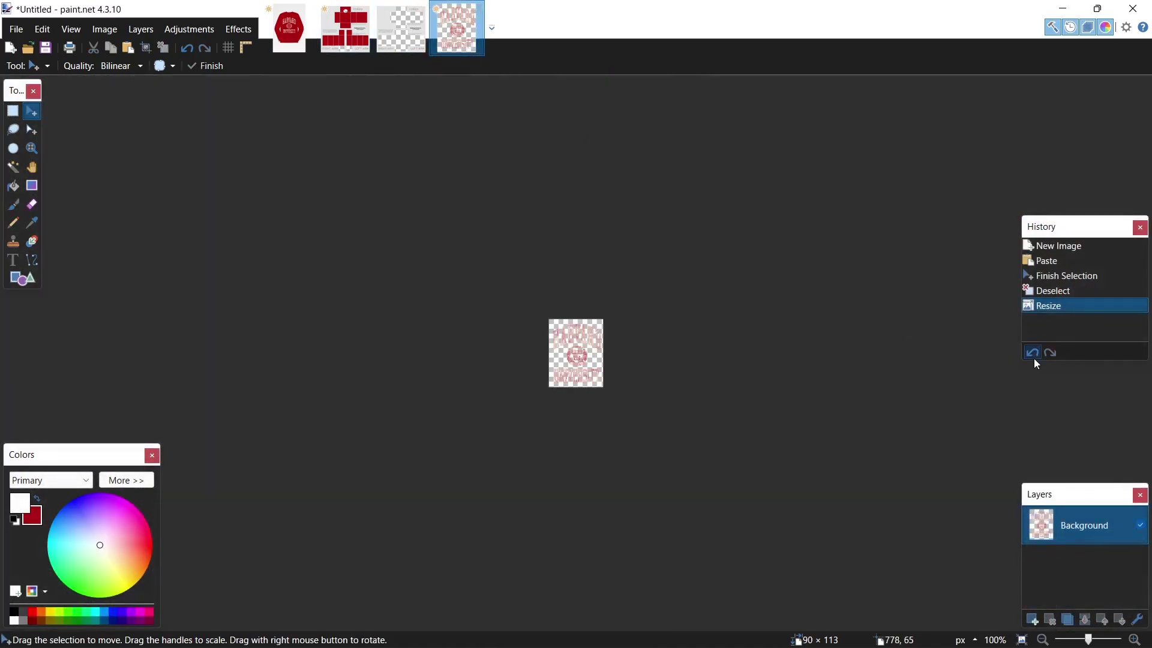
{"action": "left_click", "coordinate": [1033, 354]}
Resize the logo image to 75 pixels wide (94 high), keeping proportions.
{"action": "left_click", "coordinate": [114, 30]}
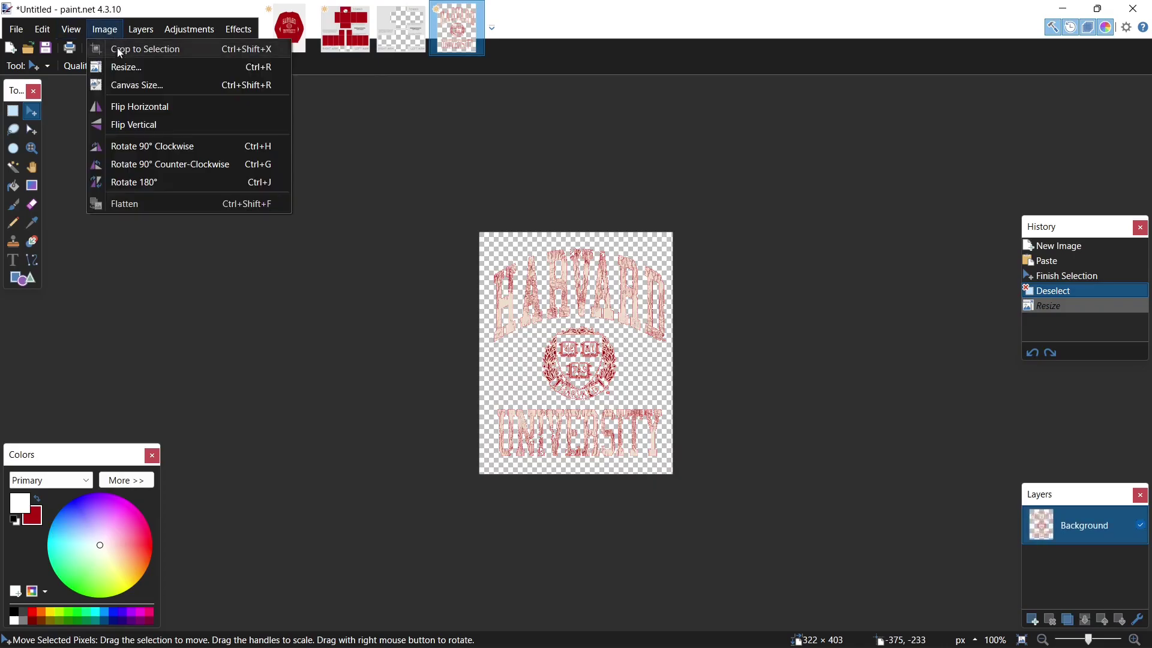
{"action": "left_click", "coordinate": [178, 68]}
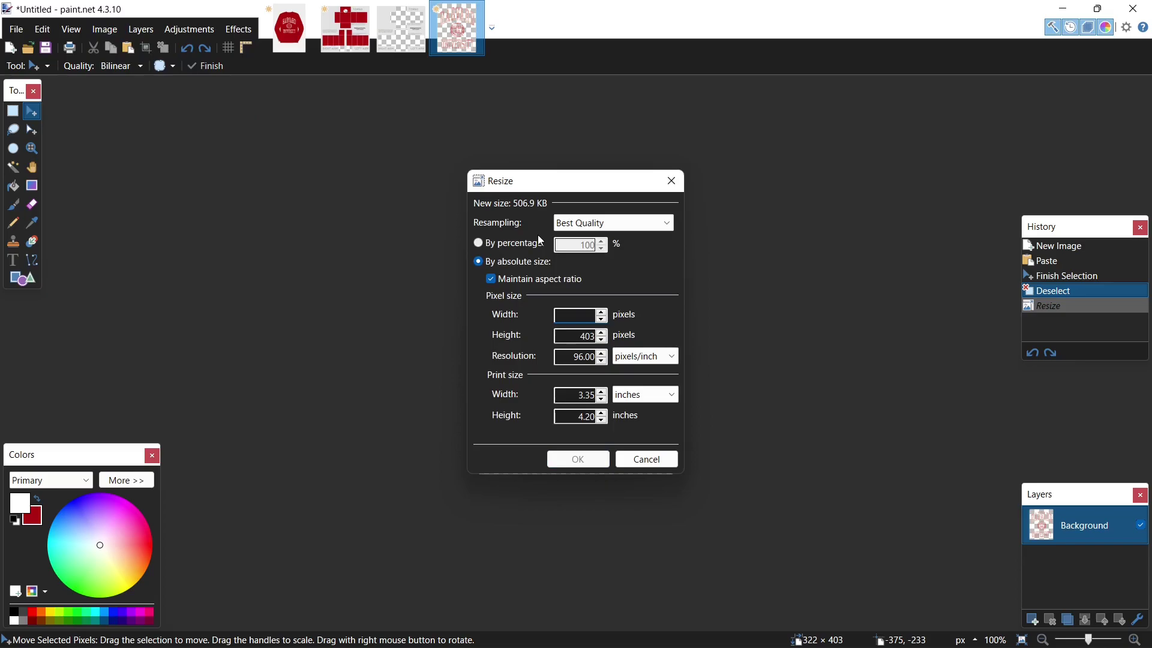
{"action": "type", "text": "75"}
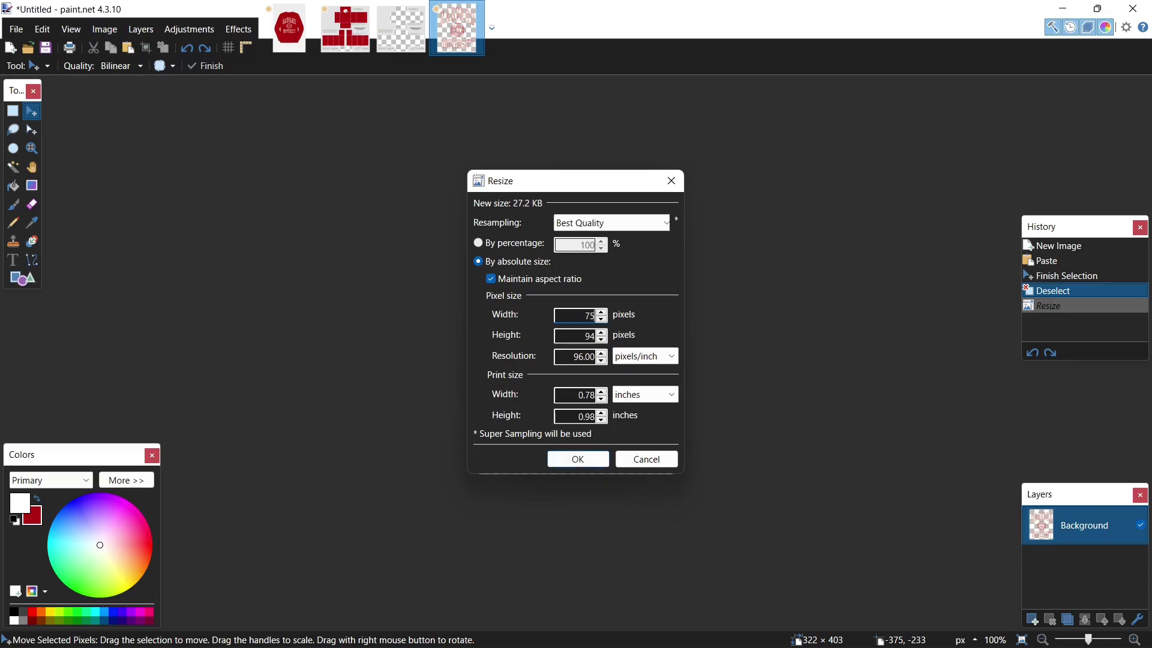
{"action": "key", "text": "Return"}
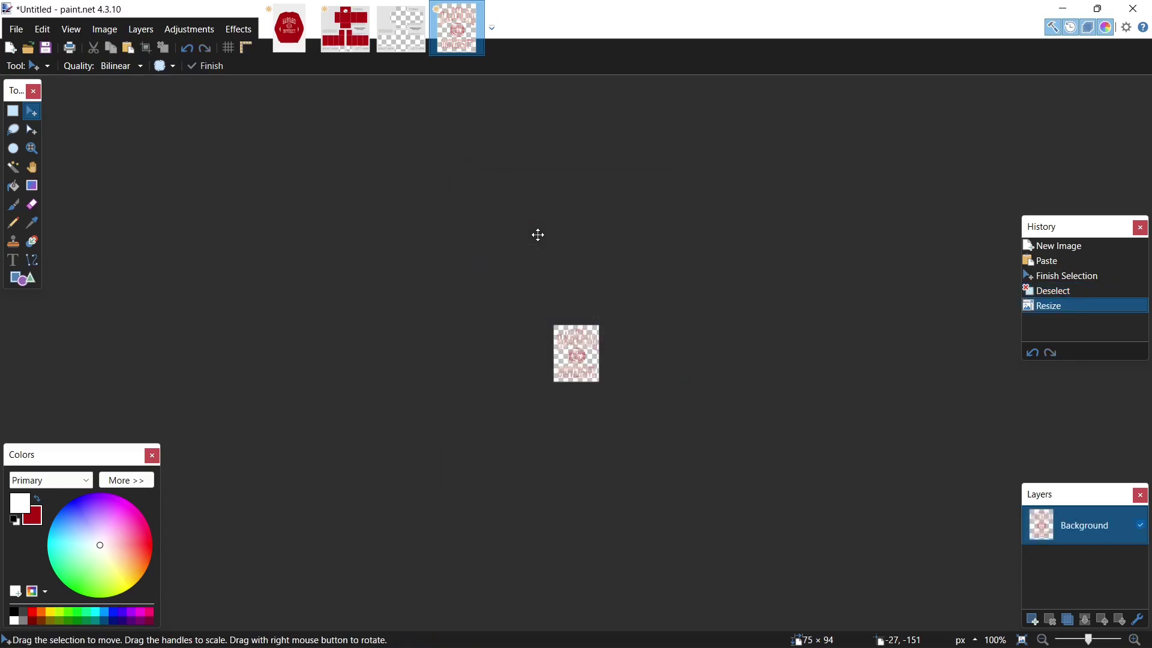
Paste the 75 × 94 logo into the template, centre it on the front torso panel, and deselect.
{"action": "left_click", "coordinate": [349, 51]}
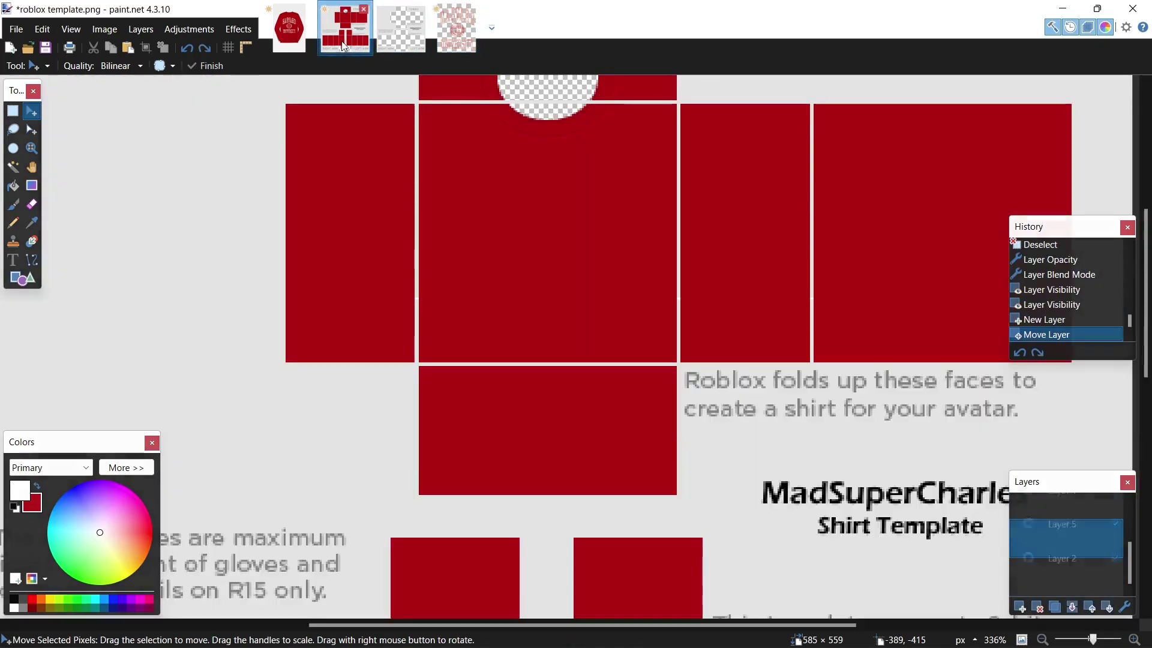
{"action": "key", "text": "ctrl+v"}
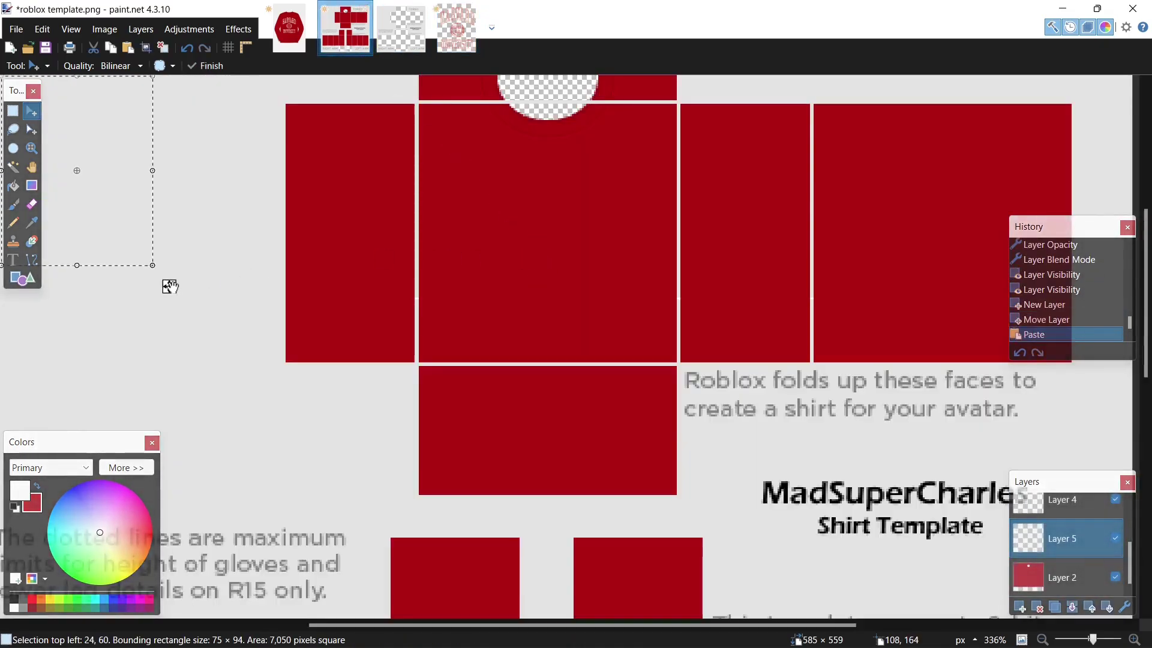
{"action": "left_click_drag", "start_coordinate": [170, 286], "coordinate": [638, 342]}
{"action": "left_click", "coordinate": [294, 36]}
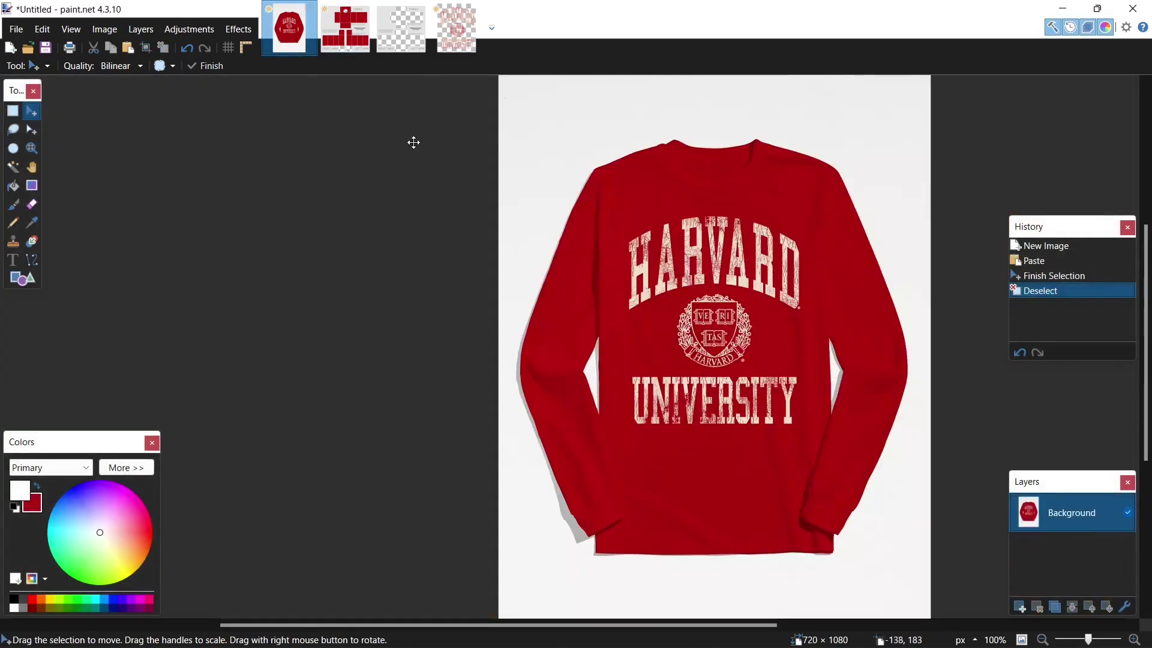
{"action": "left_click", "coordinate": [340, 45]}
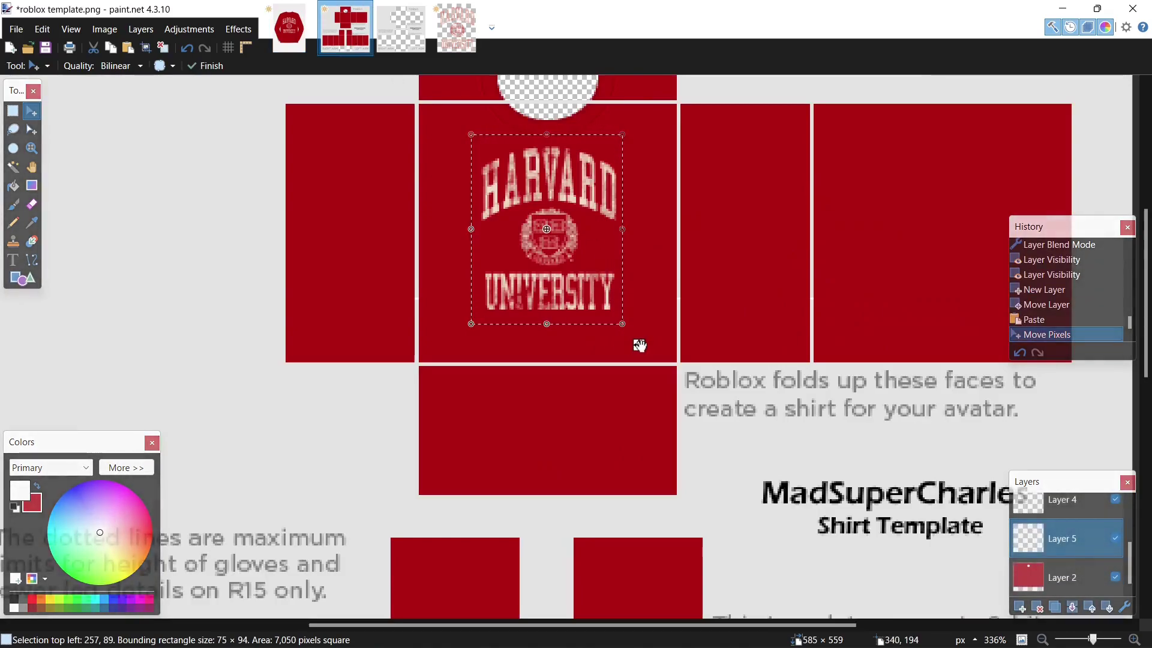
{"action": "key", "text": "Down"}
{"action": "key", "text": "Down"}
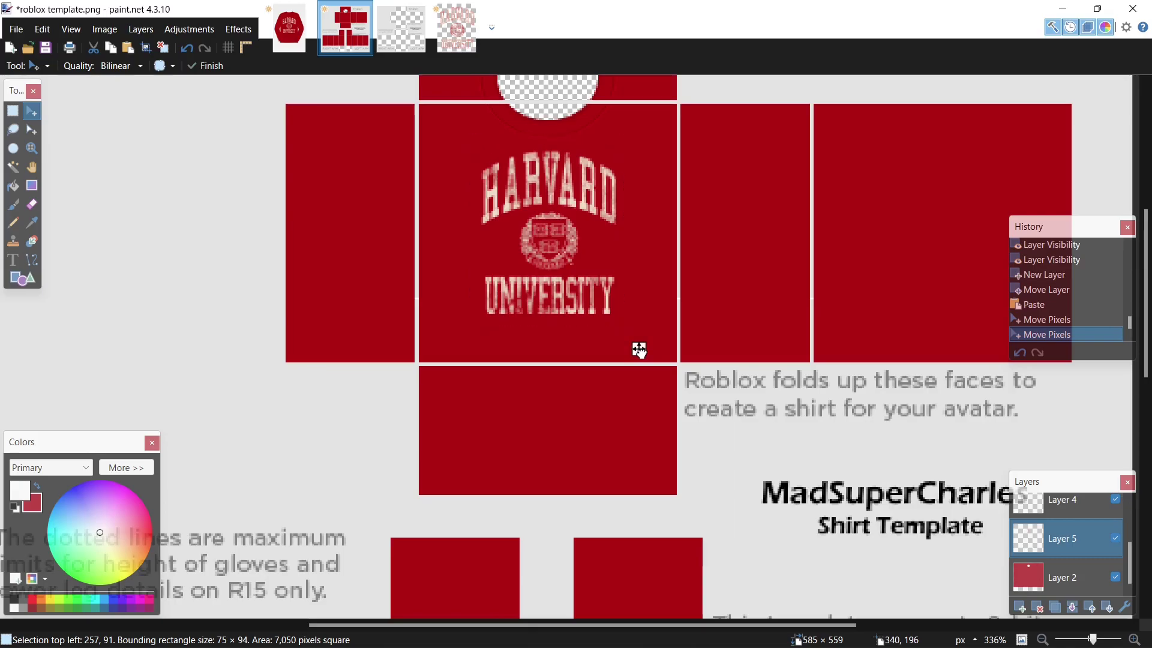
{"action": "key", "text": "ctrl+d"}
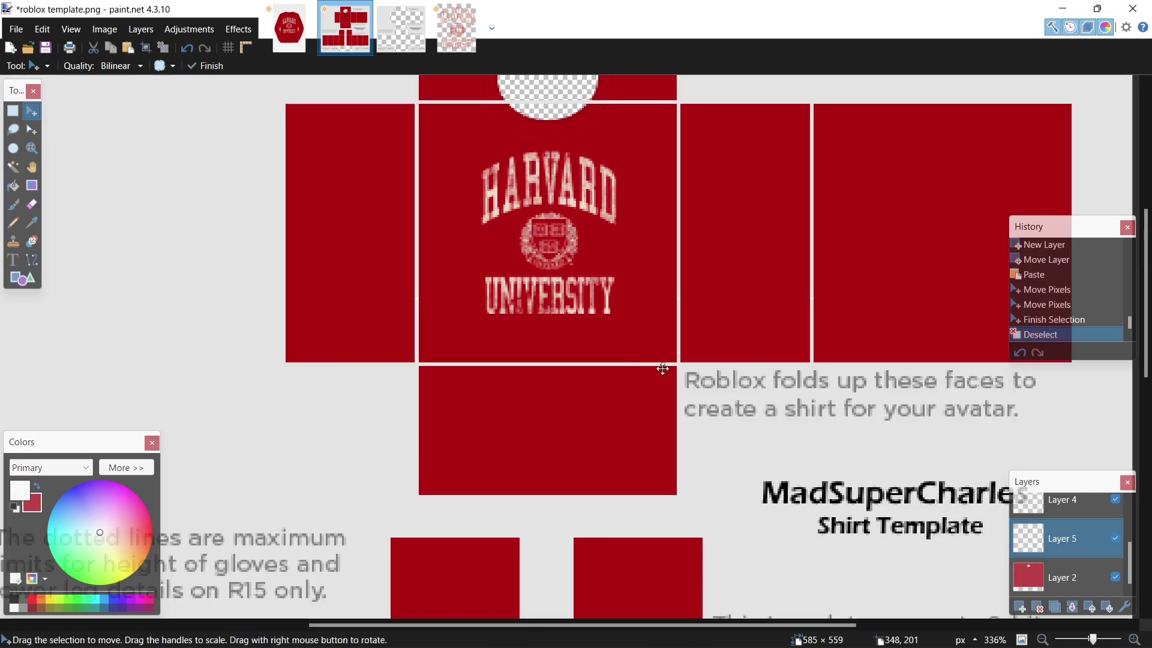
{"action": "scroll", "coordinate": [656, 362], "scroll_direction": "down", "scroll_amount": 3}
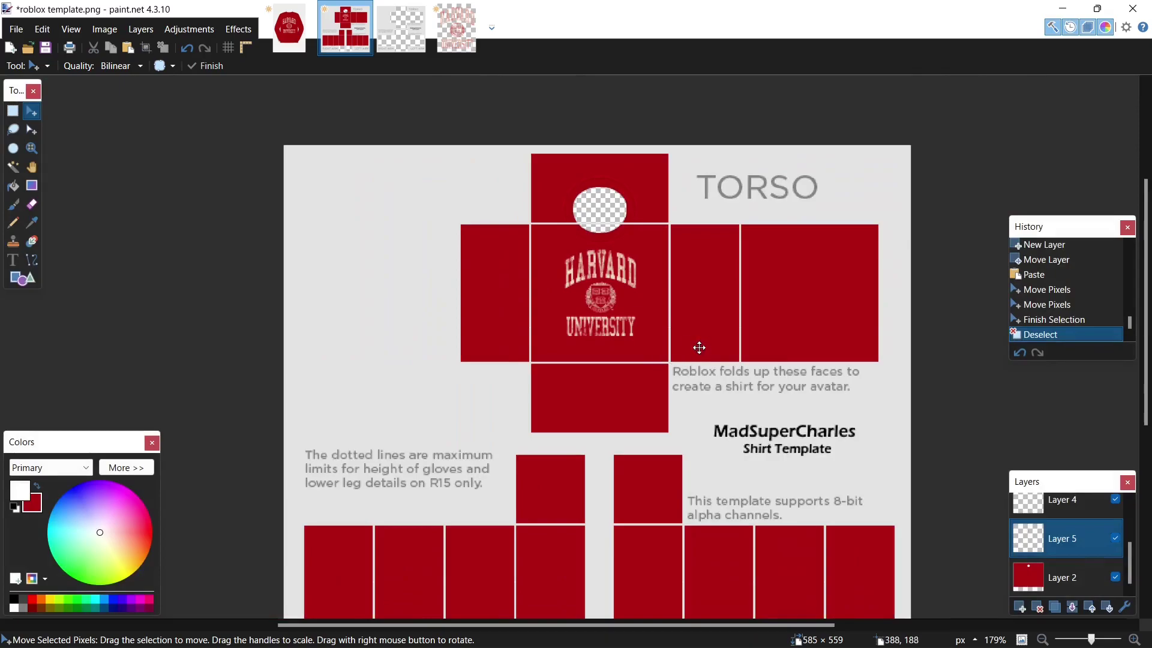
Look over the sweatshirt photo for reference, then return to the Roblox template.
{"action": "scroll", "coordinate": [700, 348], "scroll_direction": "up", "scroll_amount": 3}
{"action": "left_click", "coordinate": [289, 27]}
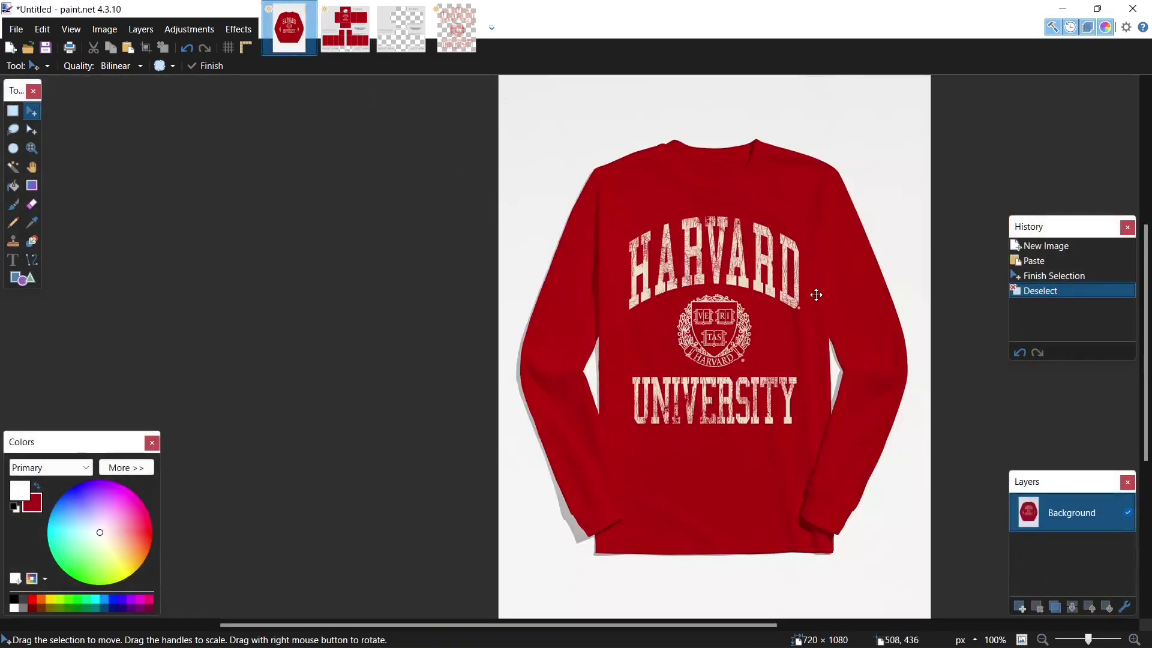
{"action": "scroll", "coordinate": [816, 294], "scroll_direction": "up", "scroll_amount": 5}
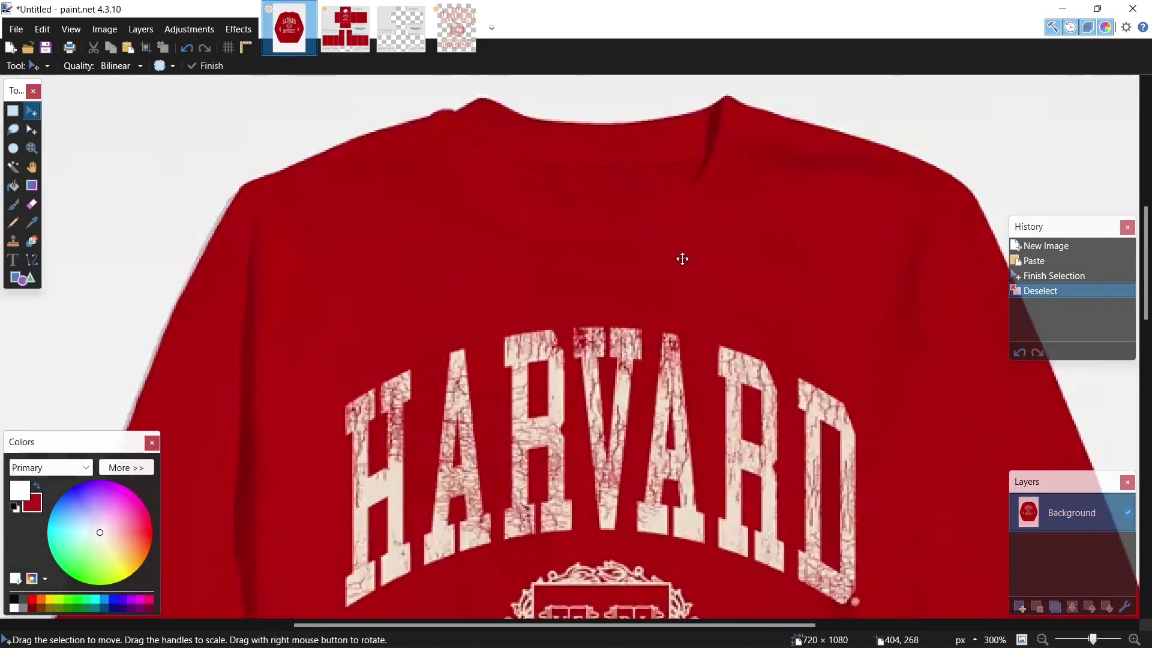
{"action": "scroll", "coordinate": [683, 259], "scroll_direction": "down", "scroll_amount": 3}
{"action": "scroll", "coordinate": [702, 288], "scroll_direction": "down", "scroll_amount": 3}
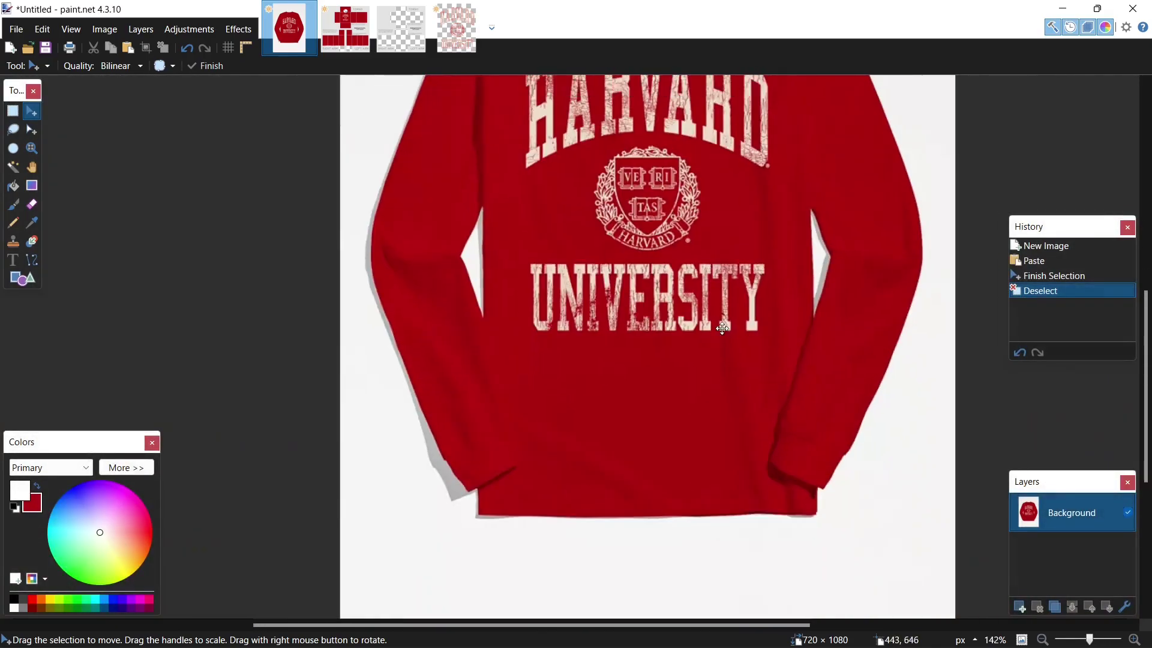
{"action": "scroll", "coordinate": [831, 460], "scroll_direction": "up", "scroll_amount": 5}
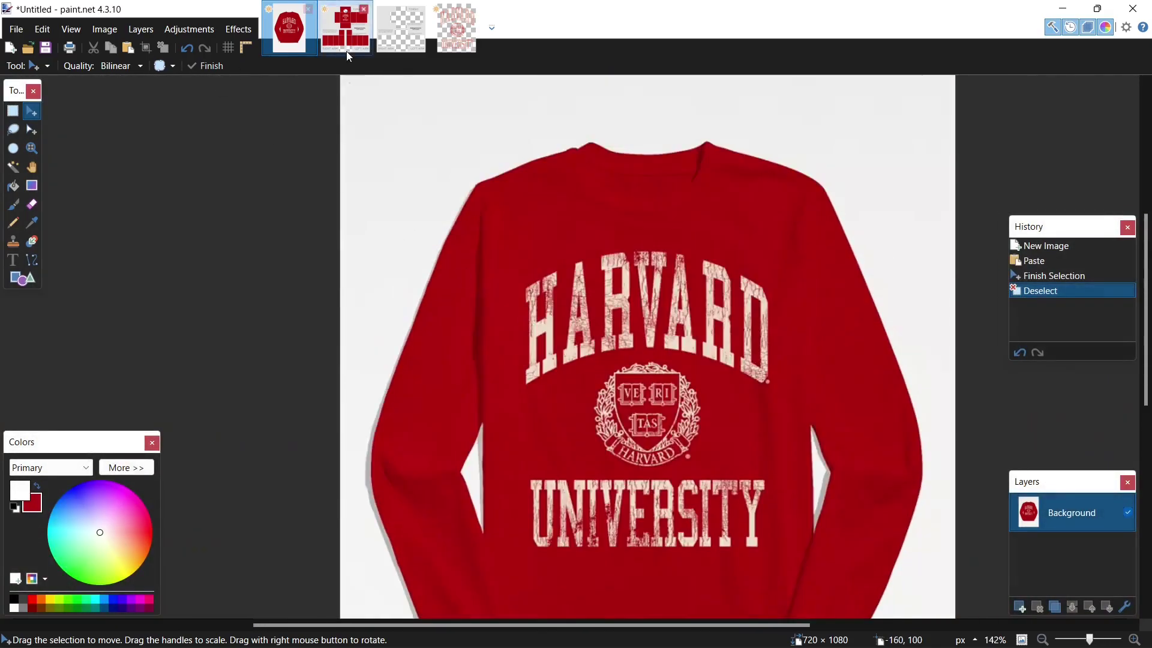
{"action": "left_click", "coordinate": [347, 48]}
Add Layer 6 and drag it up above Layer 3, just under Background.
{"action": "scroll", "coordinate": [644, 295], "scroll_direction": "down", "scroll_amount": 2}
{"action": "scroll", "coordinate": [639, 278], "scroll_direction": "down", "scroll_amount": 3}
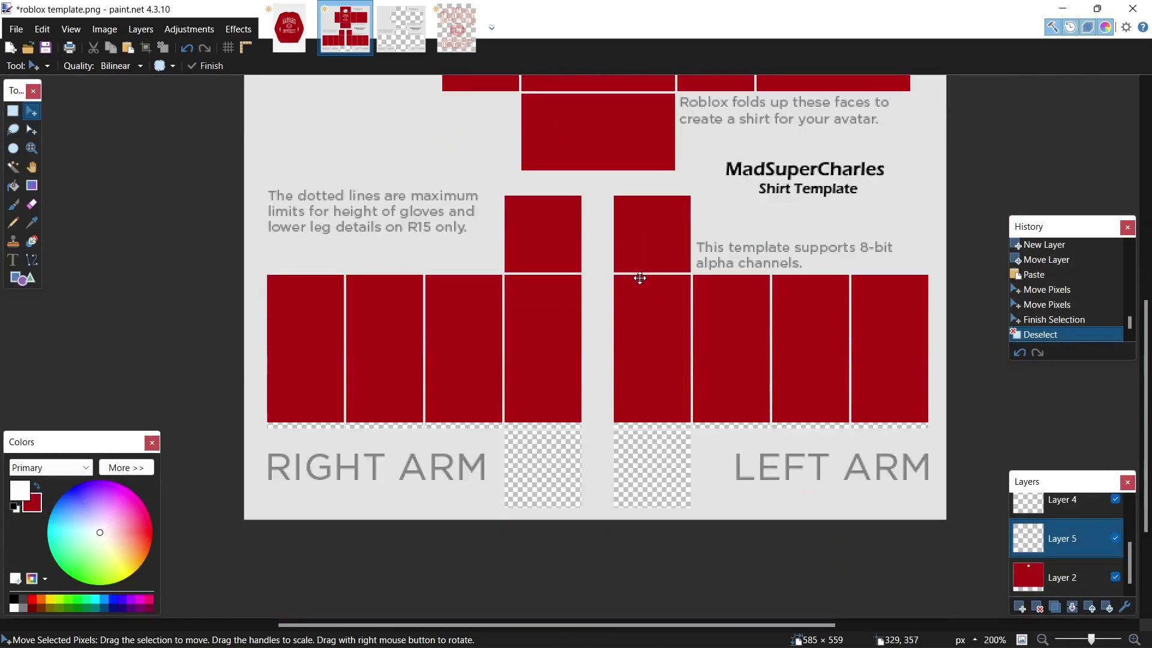
{"action": "scroll", "coordinate": [640, 278], "scroll_direction": "up", "scroll_amount": 3}
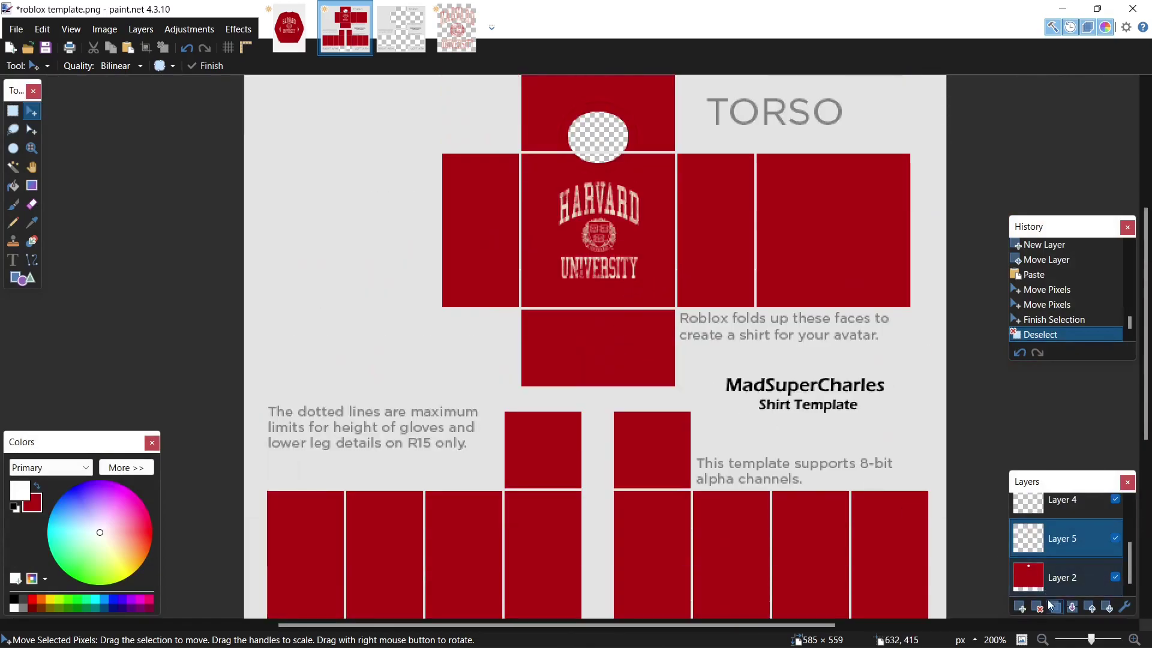
{"action": "left_click", "coordinate": [1018, 607]}
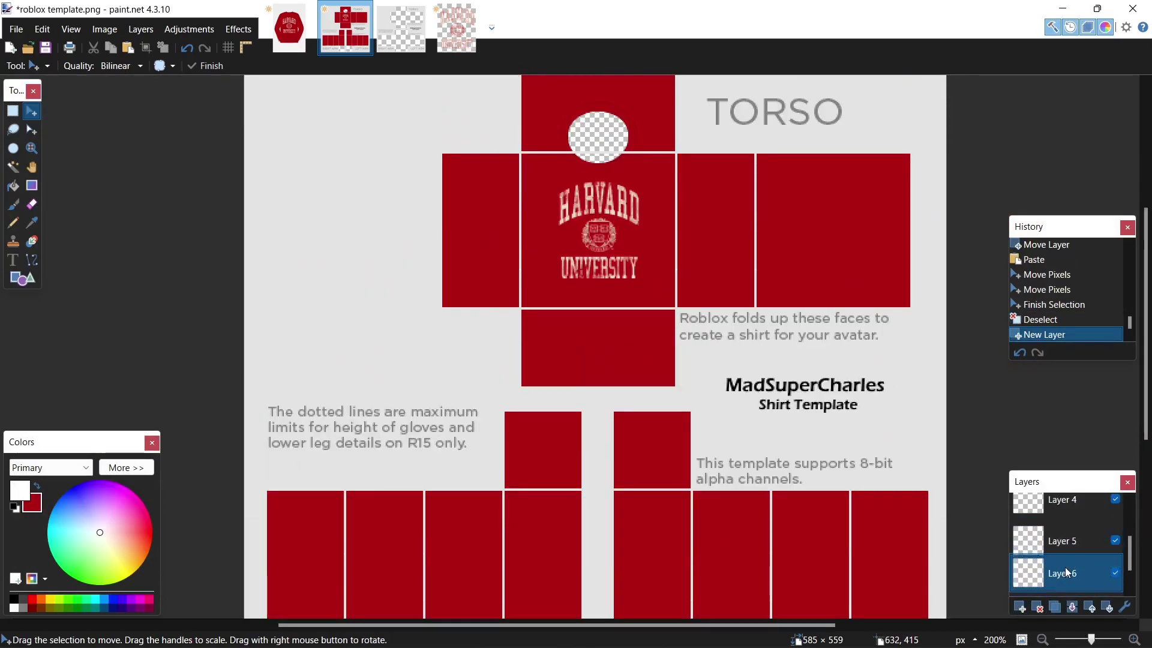
{"action": "left_click_drag", "start_coordinate": [1065, 531], "coordinate": [1066, 503]}
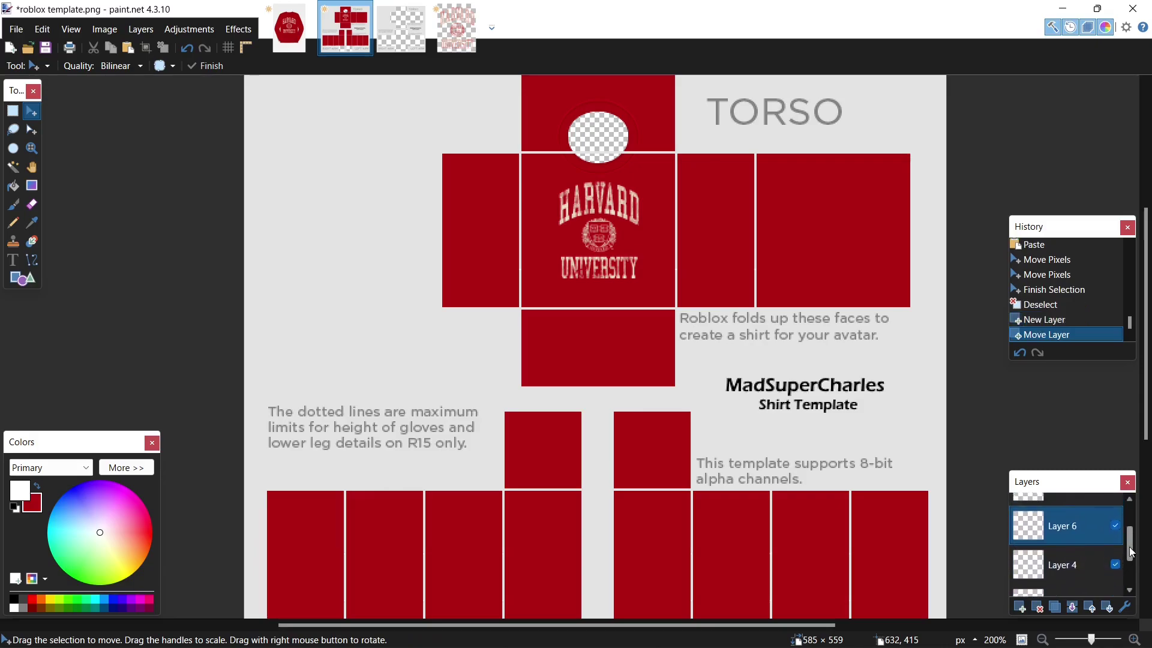
{"action": "left_click_drag", "start_coordinate": [1117, 545], "coordinate": [1068, 510]}
{"action": "scroll", "coordinate": [1125, 526], "scroll_direction": "up", "scroll_amount": 1}
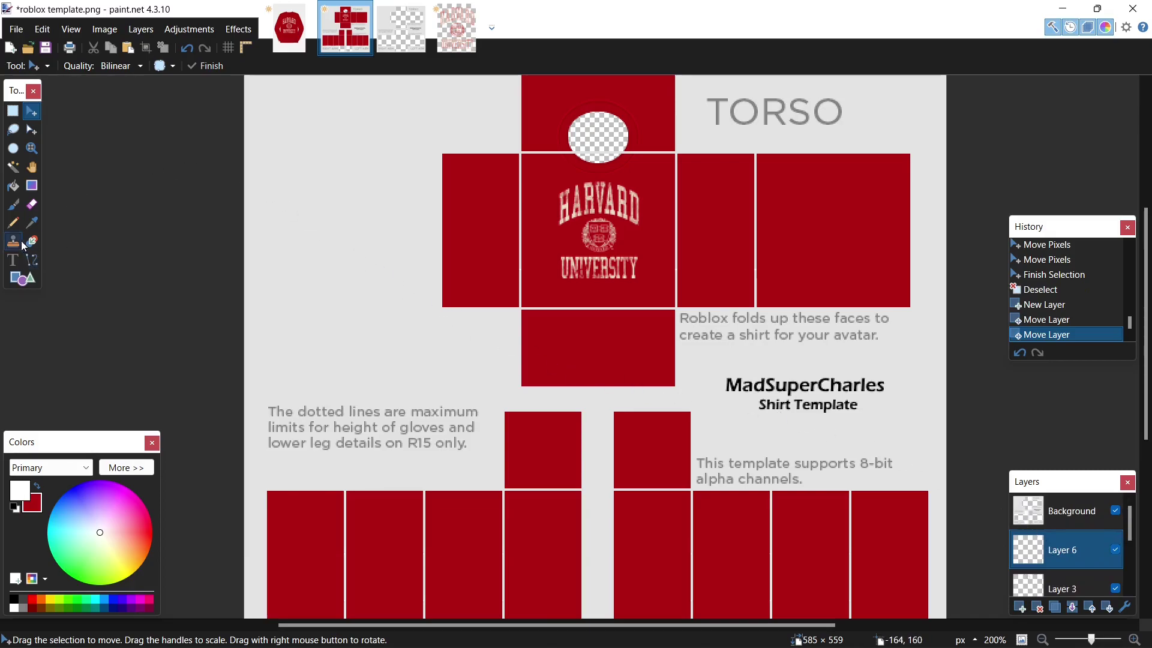
Set up the Paintbrush with black colour and brush width 2.
{"action": "left_click", "coordinate": [15, 210]}
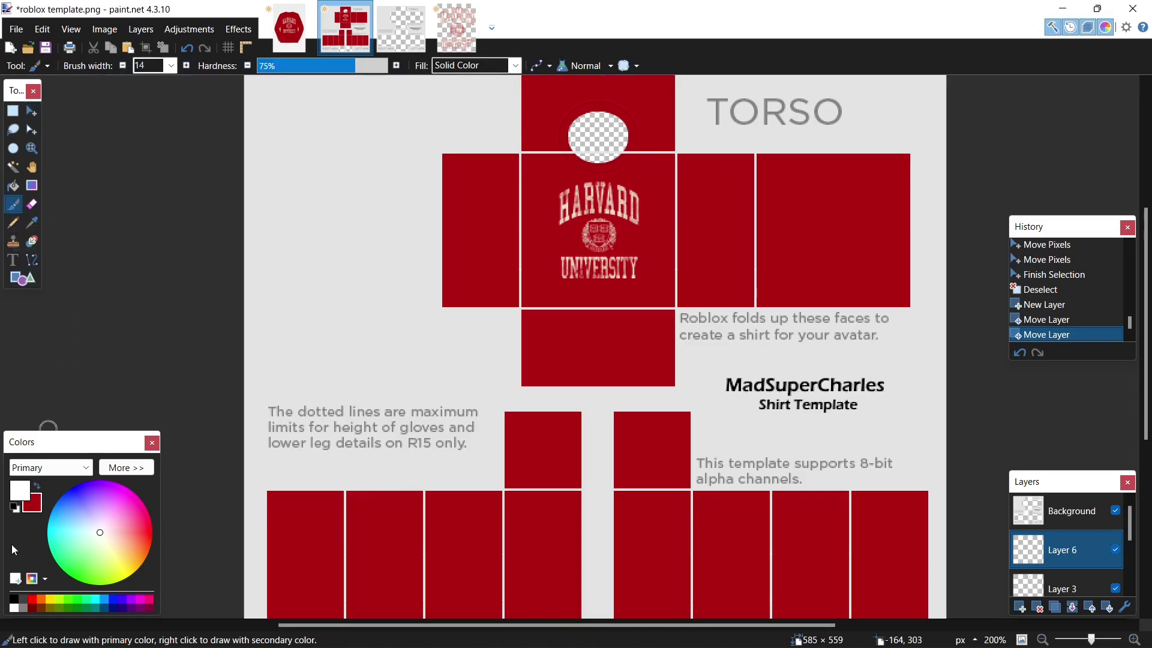
{"action": "left_click", "coordinate": [14, 599]}
{"action": "scroll", "coordinate": [708, 219], "scroll_direction": "up", "scroll_amount": 3}
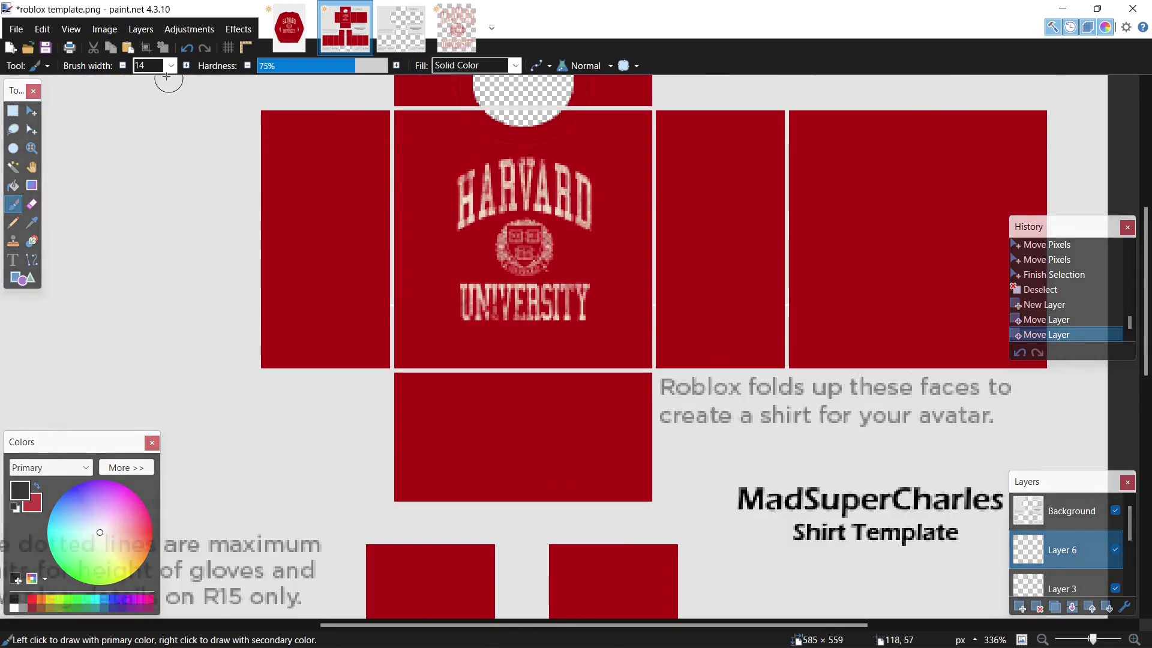
{"action": "left_click", "coordinate": [171, 66]}
{"action": "scroll", "coordinate": [153, 126], "scroll_direction": "up", "scroll_amount": 4}
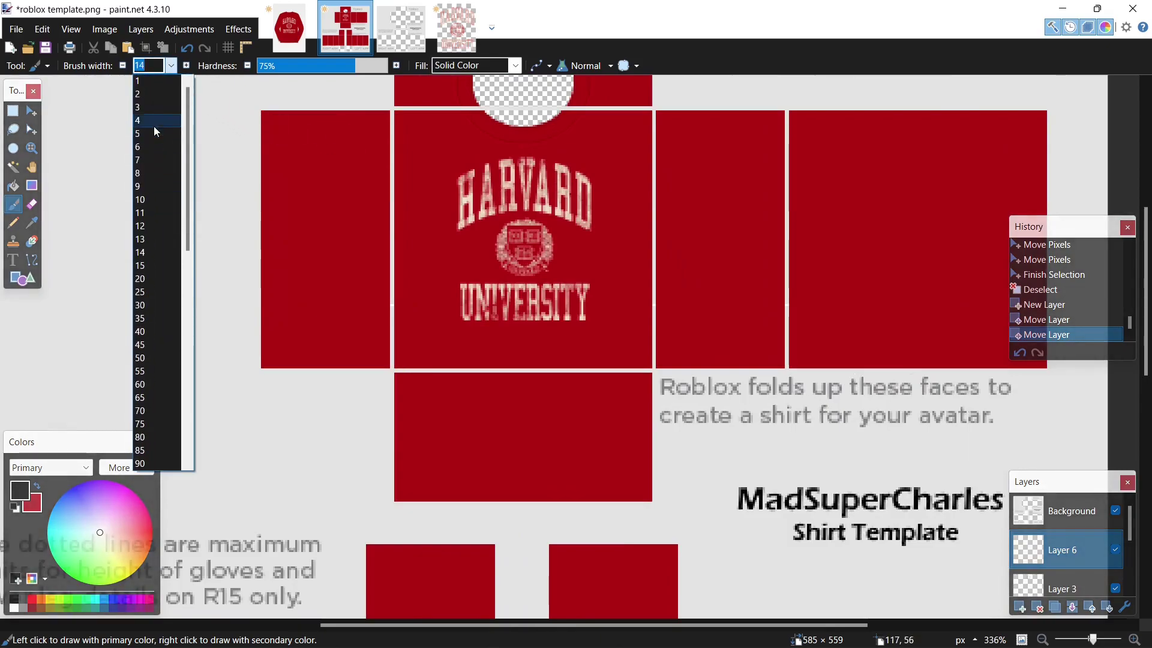
{"action": "left_click", "coordinate": [146, 91]}
{"action": "scroll", "coordinate": [619, 170], "scroll_direction": "up", "scroll_amount": 2}
{"action": "scroll", "coordinate": [618, 180], "scroll_direction": "up", "scroll_amount": 1}
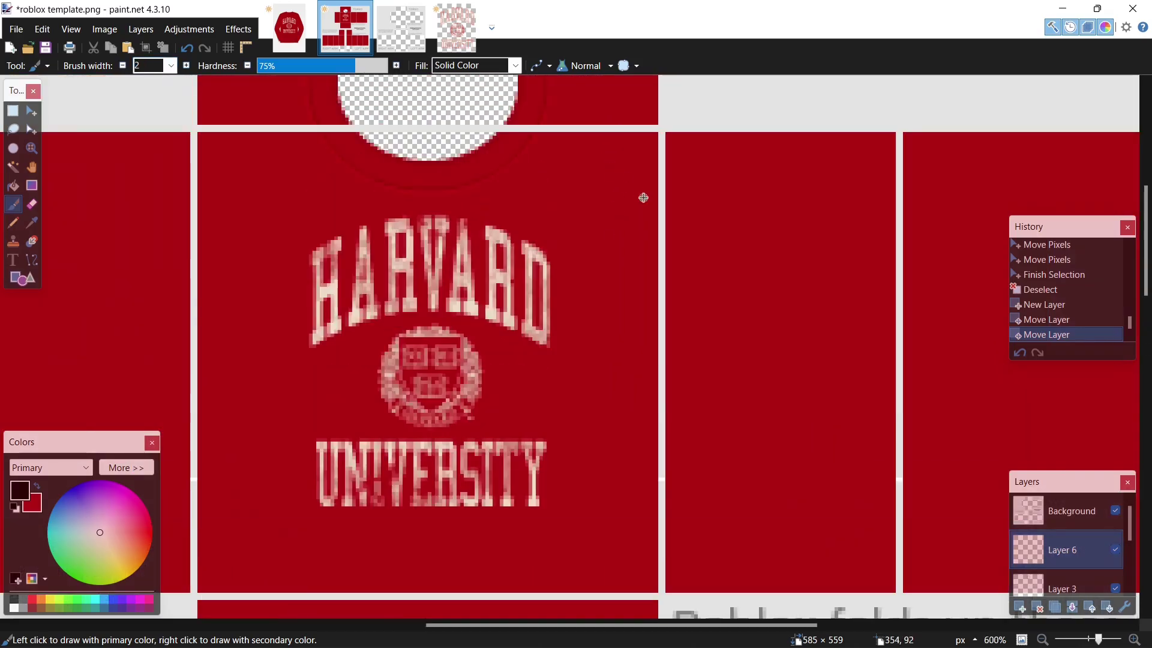
Draw black fold lines across the front, back and far-right torso panels.
{"action": "left_click_drag", "start_coordinate": [637, 174], "coordinate": [561, 407]}
{"action": "left_click_drag", "start_coordinate": [599, 369], "coordinate": [575, 468]}
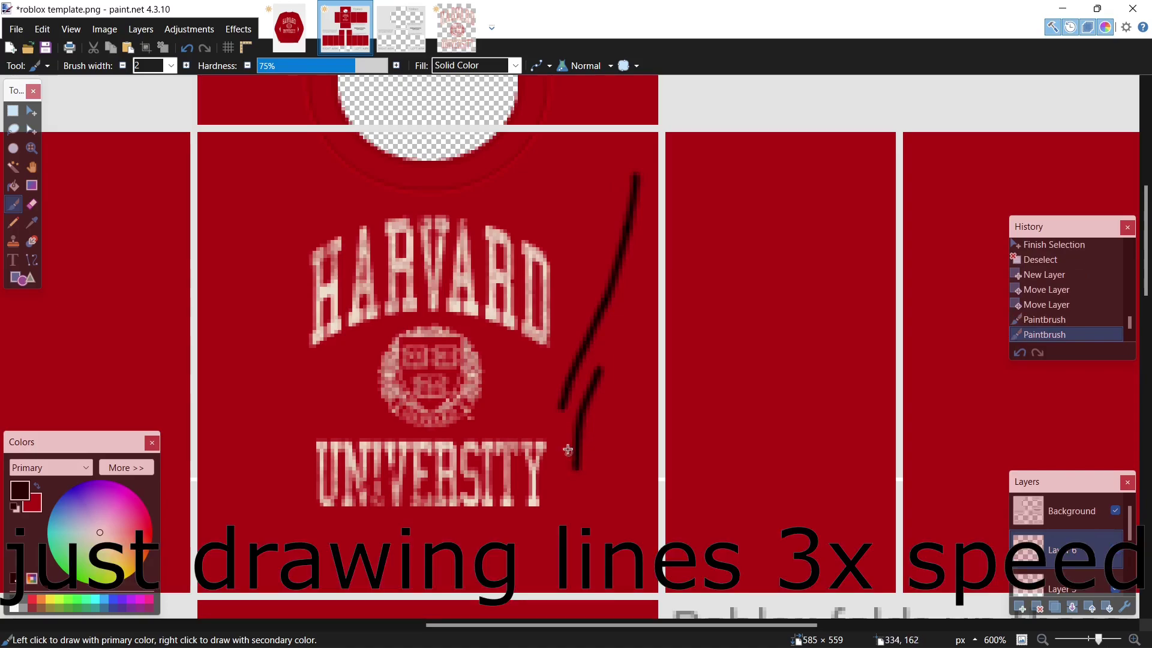
{"action": "left_click_drag", "start_coordinate": [243, 204], "coordinate": [255, 414]}
{"action": "scroll", "coordinate": [250, 393], "scroll_direction": "down", "scroll_amount": 3}
{"action": "mouse_move", "coordinate": [261, 363]}
{"action": "left_mouse_down"}
{"action": "mouse_move", "coordinate": [294, 431]}
{"action": "mouse_move", "coordinate": [459, 414]}
{"action": "left_mouse_up"}
{"action": "left_click_drag", "start_coordinate": [382, 394], "coordinate": [463, 393]}
{"action": "scroll", "coordinate": [463, 393], "scroll_direction": "down", "scroll_amount": 3}
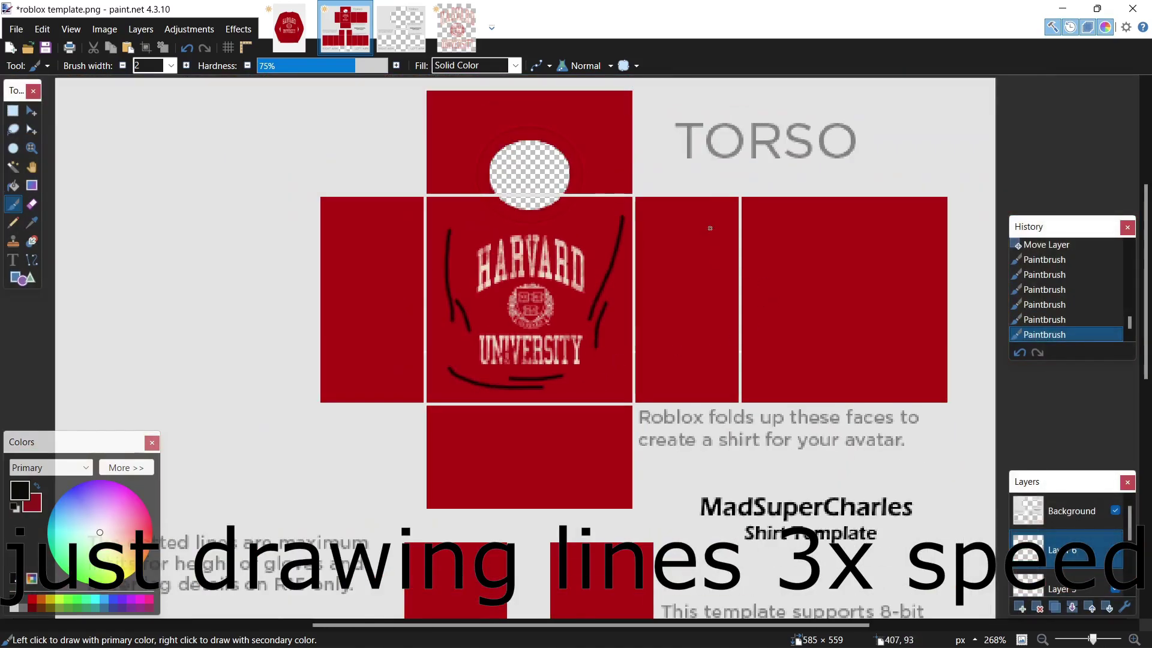
{"action": "left_click_drag", "start_coordinate": [711, 228], "coordinate": [669, 337]}
{"action": "left_click_drag", "start_coordinate": [701, 309], "coordinate": [672, 359]}
{"action": "left_click_drag", "start_coordinate": [751, 237], "coordinate": [791, 344]}
{"action": "left_click_drag", "start_coordinate": [764, 318], "coordinate": [770, 332]}
{"action": "left_click_drag", "start_coordinate": [934, 295], "coordinate": [921, 373]}
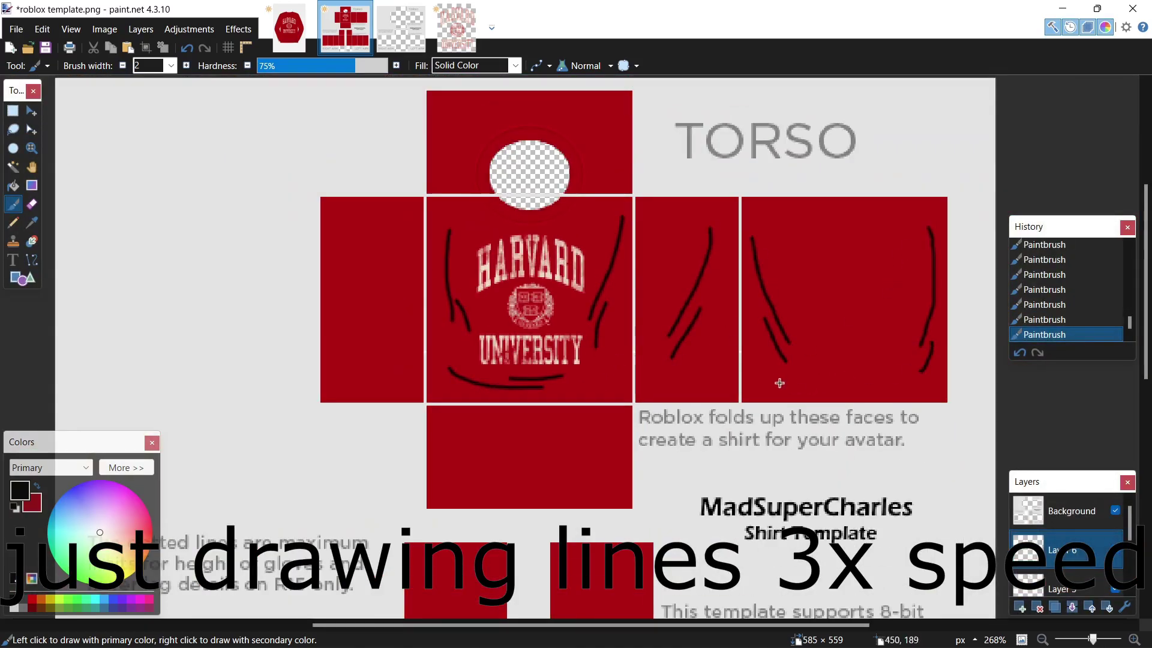
{"action": "mouse_move", "coordinate": [779, 383]}
{"action": "left_mouse_down"}
{"action": "mouse_move", "coordinate": [892, 371]}
{"action": "mouse_move", "coordinate": [883, 385]}
{"action": "mouse_move", "coordinate": [909, 375]}
{"action": "left_mouse_up"}
{"action": "scroll", "coordinate": [367, 378], "scroll_direction": "up", "scroll_amount": 2}
Sketch creases down the left panel and the leftmost arm panels.
{"action": "left_click_drag", "start_coordinate": [368, 378], "coordinate": [329, 521]}
{"action": "scroll", "coordinate": [432, 444], "scroll_direction": "down", "scroll_amount": 10}
{"action": "mouse_move", "coordinate": [522, 277]}
{"action": "left_mouse_down"}
{"action": "mouse_move", "coordinate": [515, 344]}
{"action": "mouse_move", "coordinate": [472, 458]}
{"action": "mouse_move", "coordinate": [482, 495]}
{"action": "left_mouse_up"}
{"action": "mouse_move", "coordinate": [266, 274]}
{"action": "left_mouse_down"}
{"action": "mouse_move", "coordinate": [278, 483]}
{"action": "mouse_move", "coordinate": [265, 504]}
{"action": "left_mouse_up"}
{"action": "scroll", "coordinate": [264, 503], "scroll_direction": "left", "scroll_amount": 3}
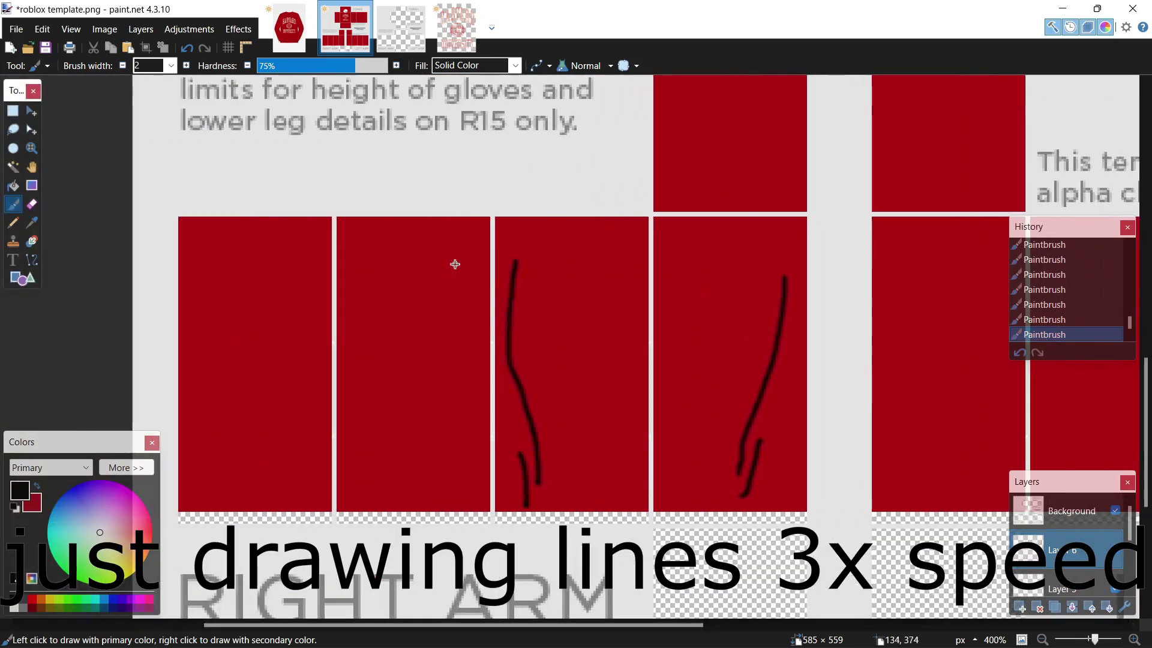
{"action": "left_click_drag", "start_coordinate": [456, 264], "coordinate": [429, 480]}
{"action": "left_click_drag", "start_coordinate": [440, 442], "coordinate": [440, 493]}
{"action": "left_click_drag", "start_coordinate": [202, 242], "coordinate": [219, 483]}
{"action": "left_click_drag", "start_coordinate": [230, 389], "coordinate": [287, 446]}
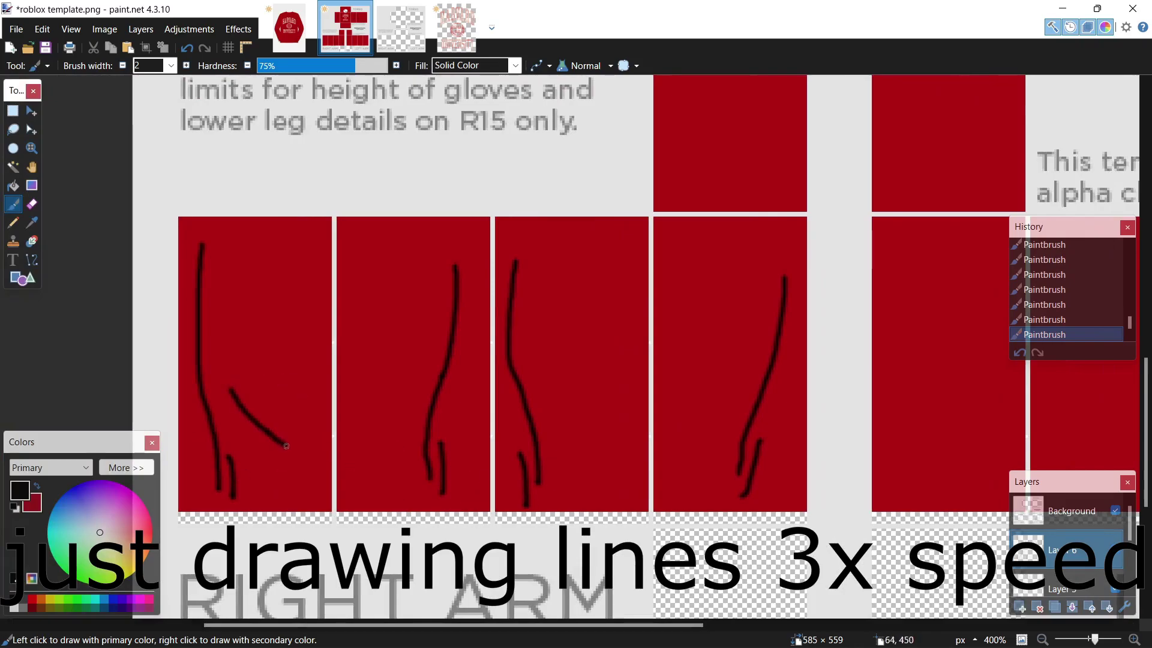
{"action": "left_click_drag", "start_coordinate": [554, 384], "coordinate": [616, 429]}
{"action": "left_click_drag", "start_coordinate": [597, 432], "coordinate": [628, 450]}
{"action": "left_click_drag", "start_coordinate": [738, 360], "coordinate": [663, 463]}
{"action": "scroll", "coordinate": [681, 294], "scroll_direction": "right", "scroll_amount": 5}
Draw creases on the fourth and fifth arm panels.
{"action": "left_click_drag", "start_coordinate": [697, 274], "coordinate": [688, 483]}
{"action": "mouse_move", "coordinate": [585, 271]}
{"action": "left_mouse_down"}
{"action": "mouse_move", "coordinate": [593, 402]}
{"action": "mouse_move", "coordinate": [614, 467]}
{"action": "left_mouse_up"}
{"action": "left_click_drag", "start_coordinate": [747, 279], "coordinate": [786, 444]}
{"action": "left_click_drag", "start_coordinate": [761, 449], "coordinate": [804, 471]}
{"action": "left_click_drag", "start_coordinate": [851, 298], "coordinate": [833, 444]}
{"action": "left_click_drag", "start_coordinate": [849, 444], "coordinate": [835, 478]}
{"action": "scroll", "coordinate": [836, 478], "scroll_direction": "right", "scroll_amount": 5}
{"action": "left_click_drag", "start_coordinate": [630, 280], "coordinate": [708, 427]}
{"action": "left_click_drag", "start_coordinate": [624, 473], "coordinate": [696, 462]}
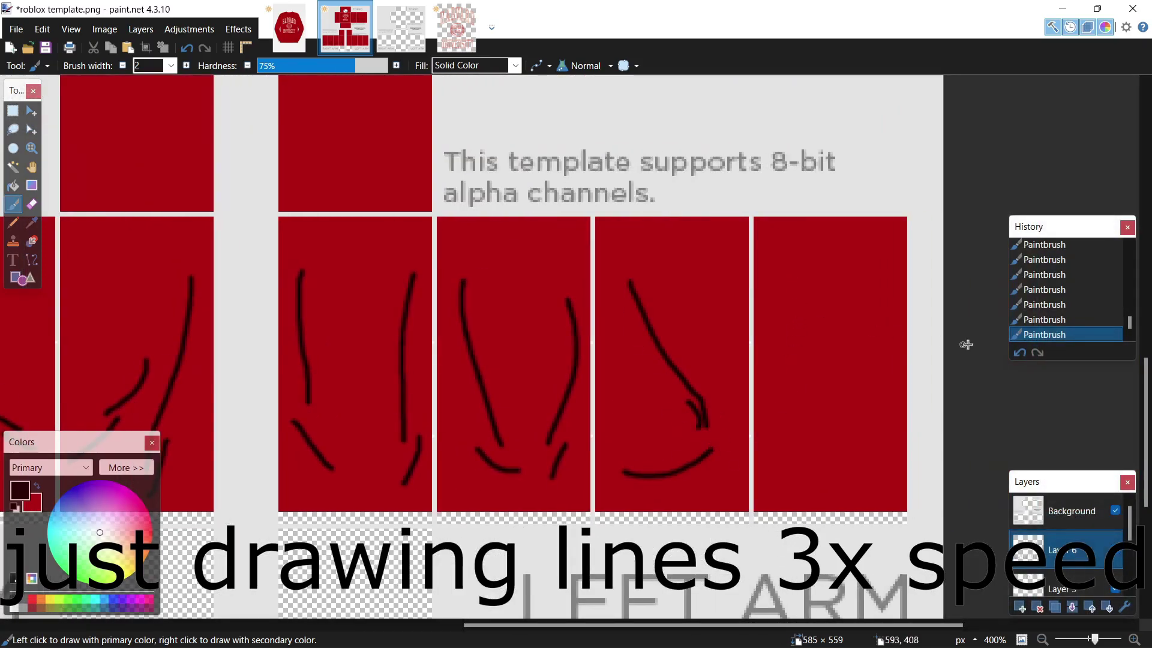
Undo stray strokes and add folds on the fourth, sleeve and top torso panels.
{"action": "left_click", "coordinate": [1020, 352]}
{"action": "left_click_drag", "start_coordinate": [680, 399], "coordinate": [689, 427]}
{"action": "left_click_drag", "start_coordinate": [780, 264], "coordinate": [822, 441]}
{"action": "left_click", "coordinate": [1019, 352]}
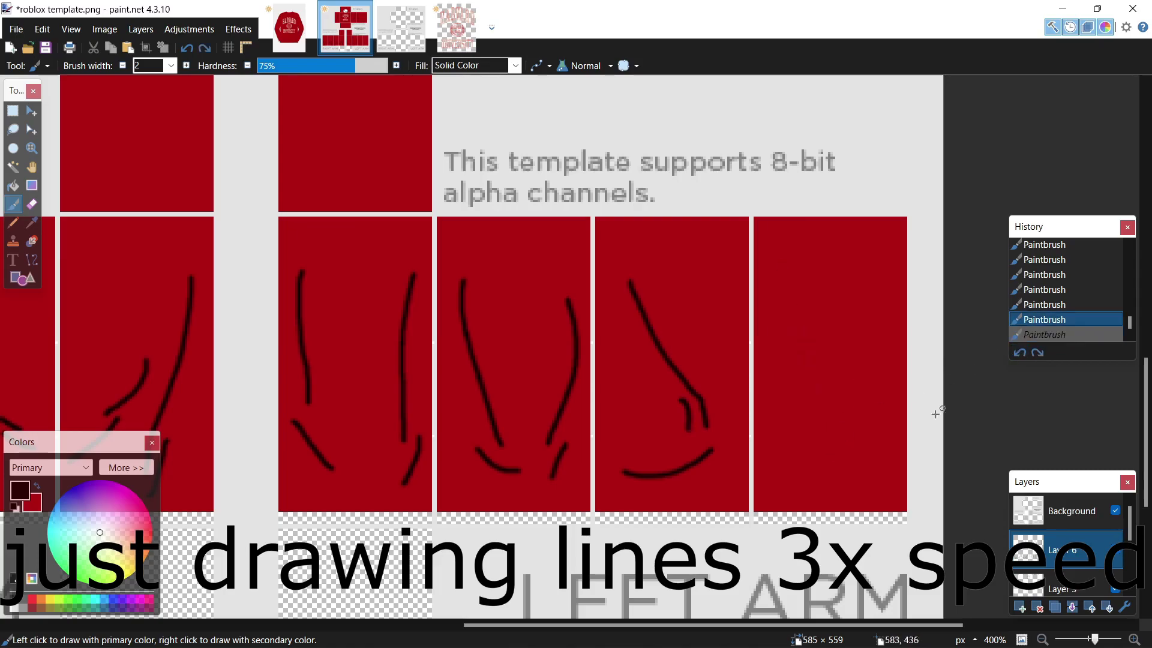
{"action": "left_click_drag", "start_coordinate": [899, 415], "coordinate": [828, 497]}
{"action": "left_click_drag", "start_coordinate": [758, 251], "coordinate": [775, 371]}
{"action": "scroll", "coordinate": [667, 320], "scroll_direction": "down", "scroll_amount": 5}
{"action": "scroll", "coordinate": [668, 319], "scroll_direction": "up", "scroll_amount": 5}
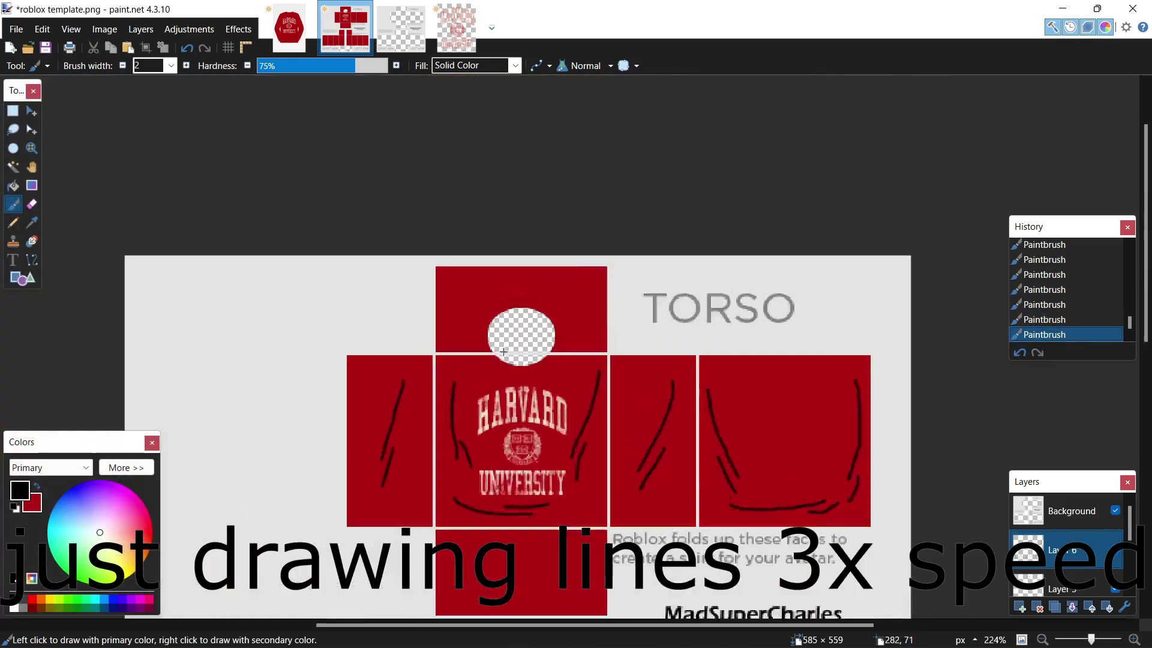
{"action": "left_click_drag", "start_coordinate": [443, 306], "coordinate": [483, 245]}
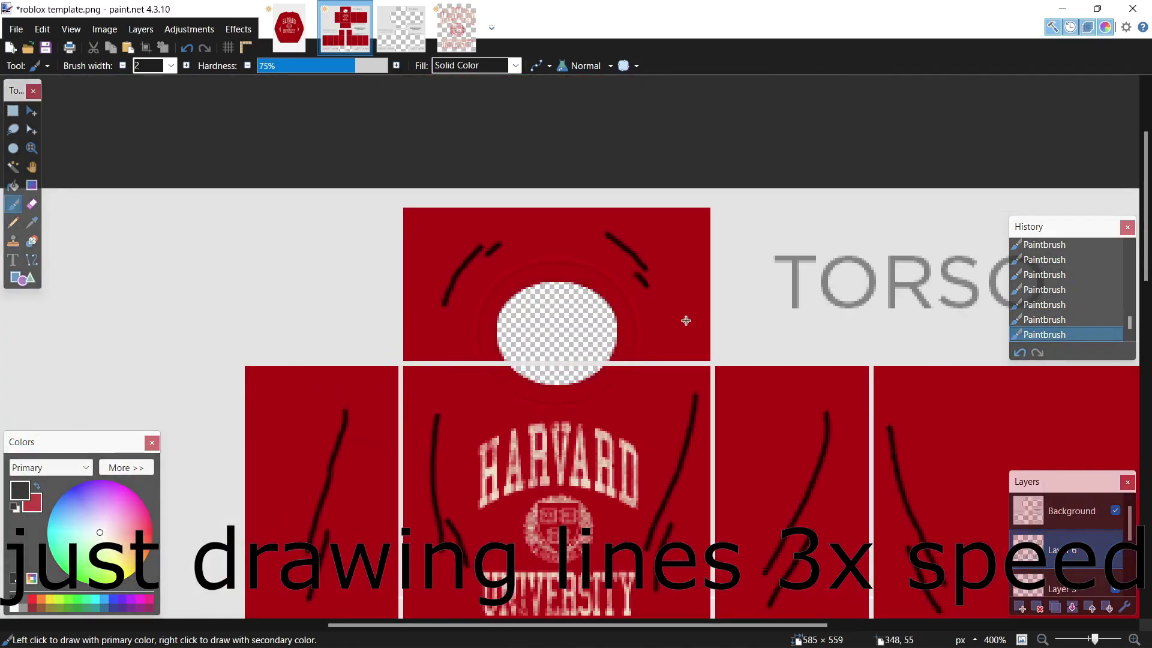
{"action": "scroll", "coordinate": [686, 320], "scroll_direction": "down", "scroll_amount": 3}
{"action": "scroll", "coordinate": [458, 226], "scroll_direction": "down", "scroll_amount": 3}
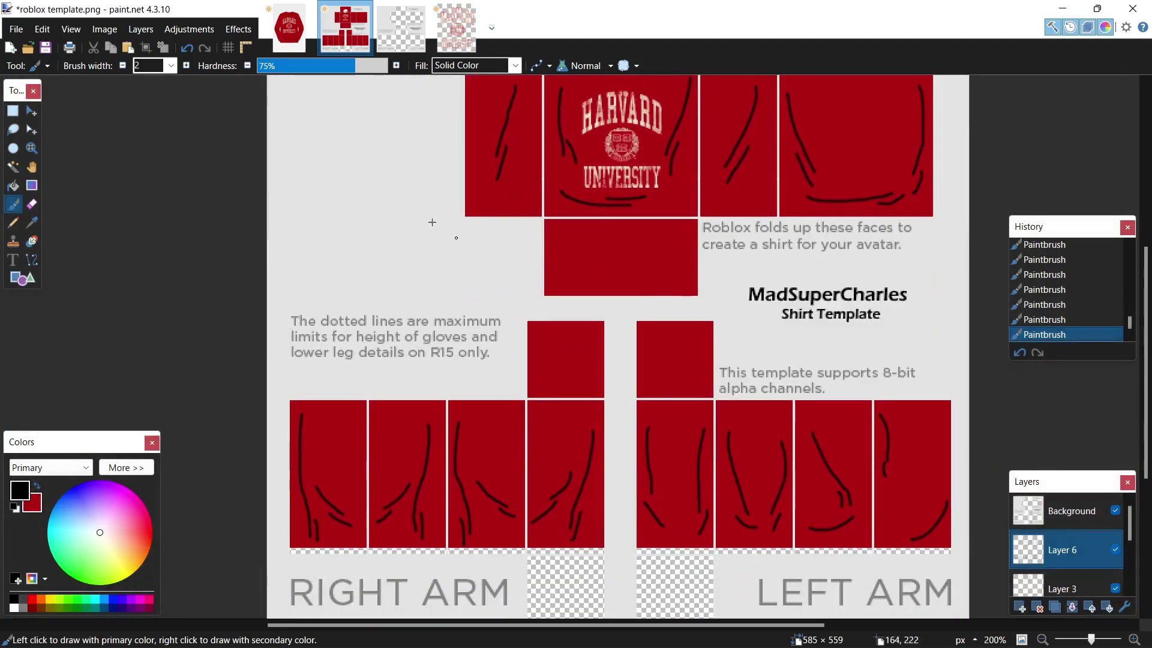
Open the Smudge effect on the fold layer and reduce the brush size to 15.
{"action": "left_click", "coordinate": [242, 33]}
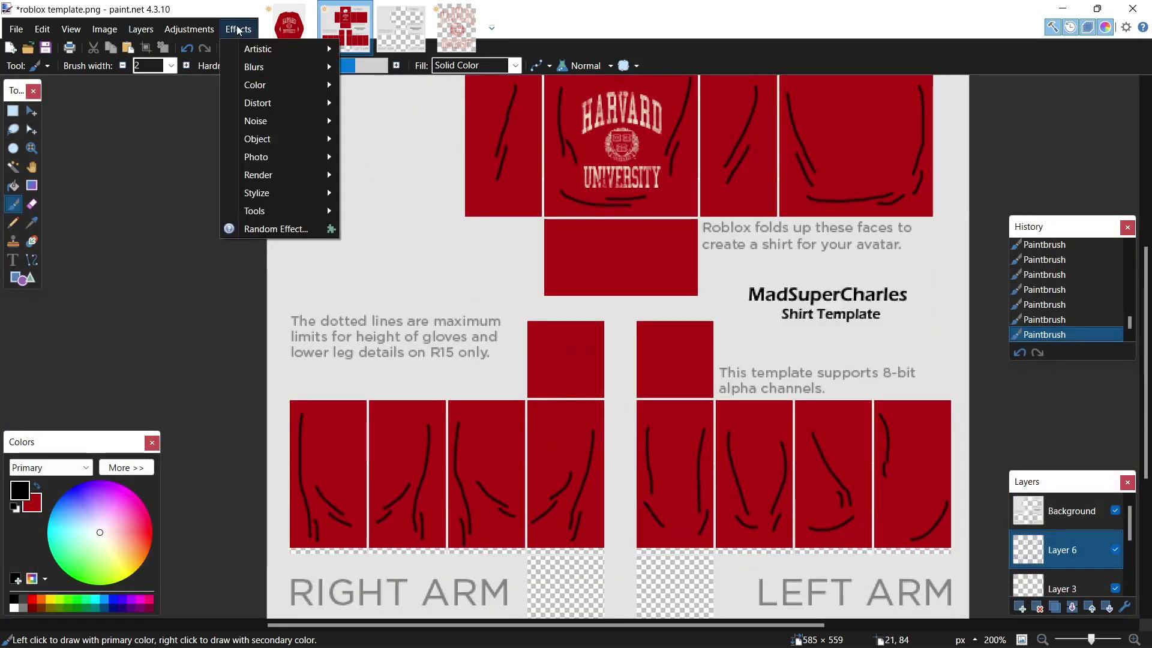
{"action": "mouse_move", "coordinate": [297, 216]}
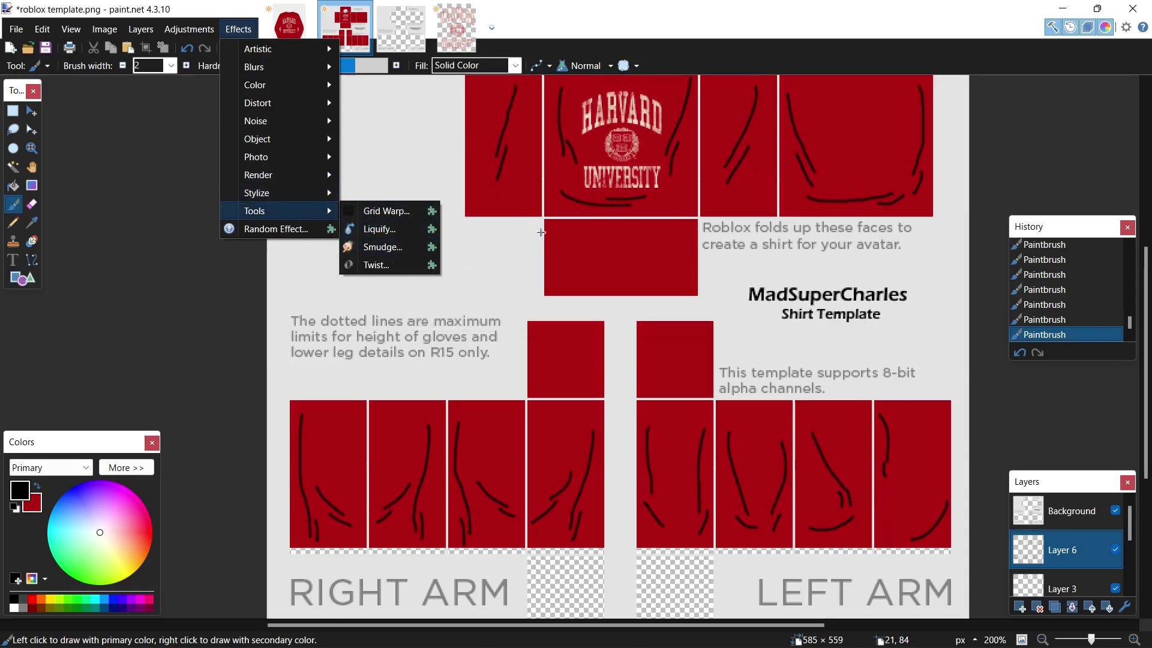
{"action": "mouse_move", "coordinate": [282, 175]}
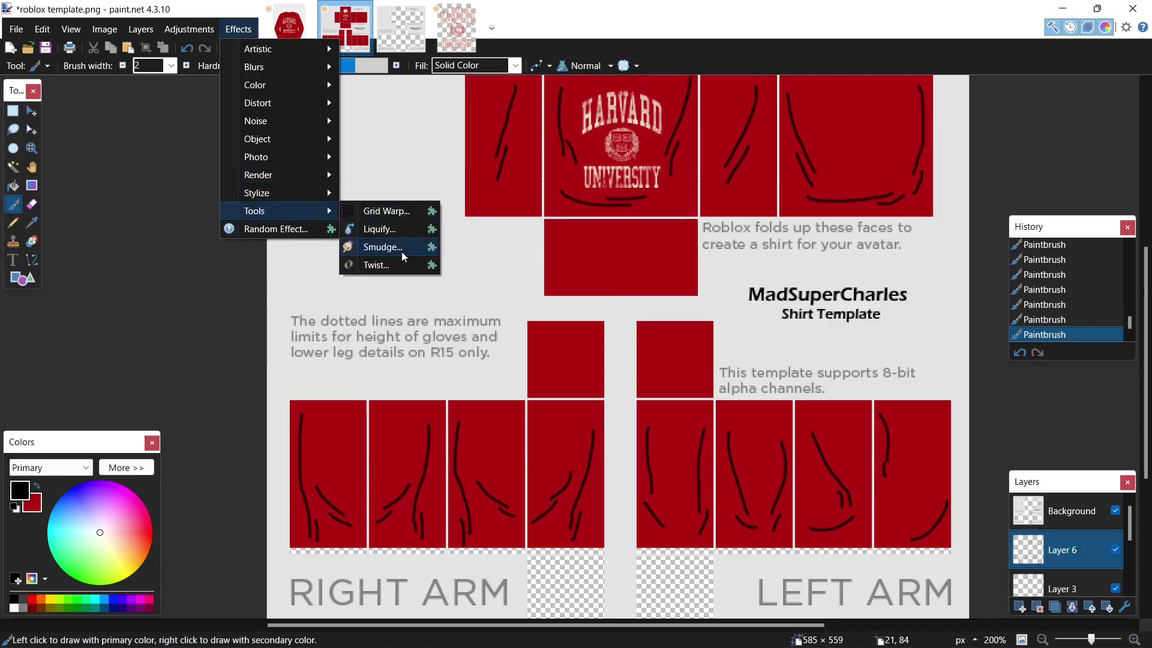
{"action": "left_click", "coordinate": [402, 253]}
{"action": "scroll", "coordinate": [542, 248], "scroll_direction": "up", "scroll_amount": 3}
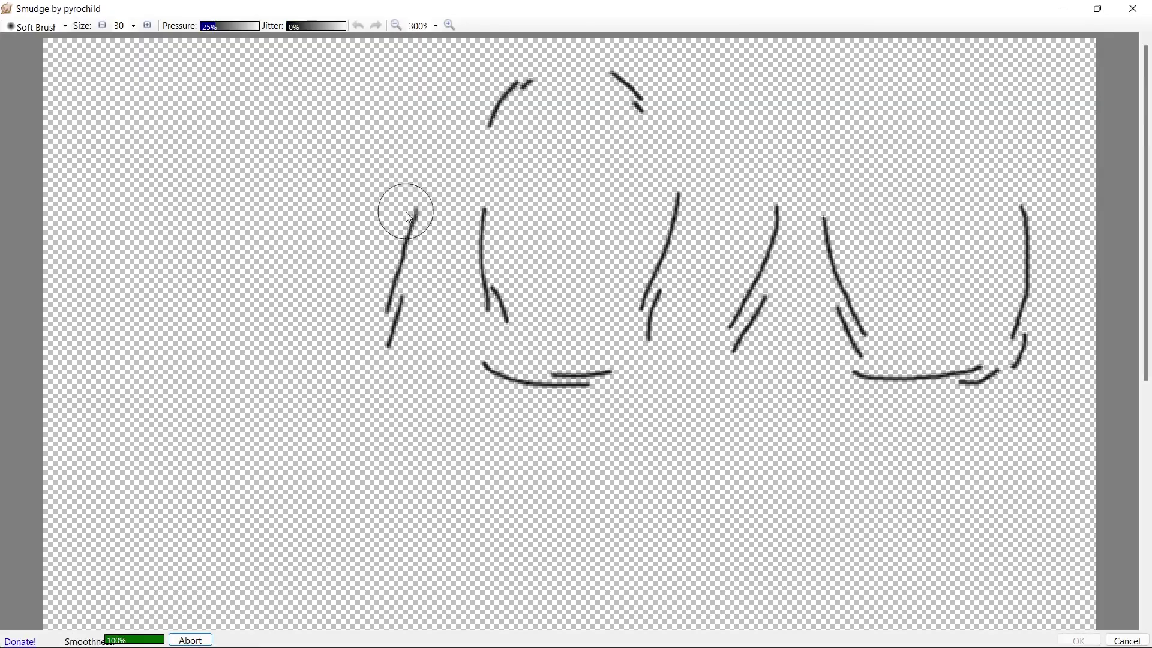
{"action": "left_click", "coordinate": [109, 23]}
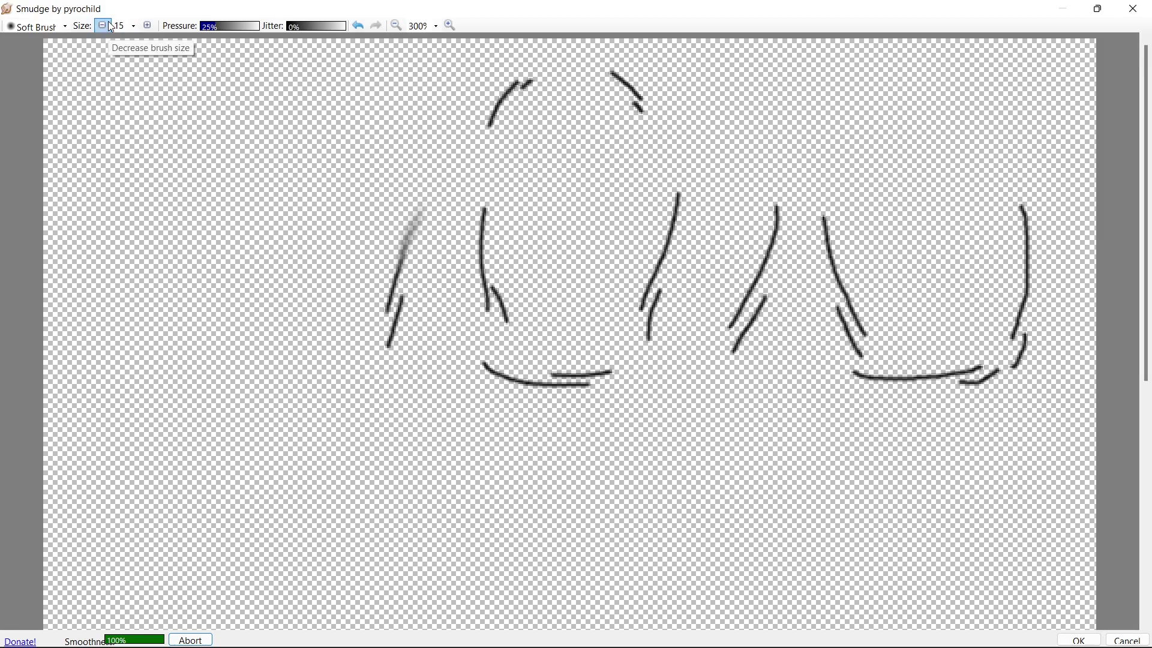
Smudge the torso fold lines and neck-hole arcs into soft blur.
{"action": "mouse_move", "coordinate": [387, 308]}
{"action": "left_mouse_down"}
{"action": "mouse_move", "coordinate": [403, 238]}
{"action": "mouse_move", "coordinate": [378, 316]}
{"action": "mouse_move", "coordinate": [414, 222]}
{"action": "mouse_move", "coordinate": [368, 337]}
{"action": "mouse_move", "coordinate": [414, 282]}
{"action": "left_mouse_up"}
{"action": "left_click_drag", "start_coordinate": [606, 373], "coordinate": [466, 367]}
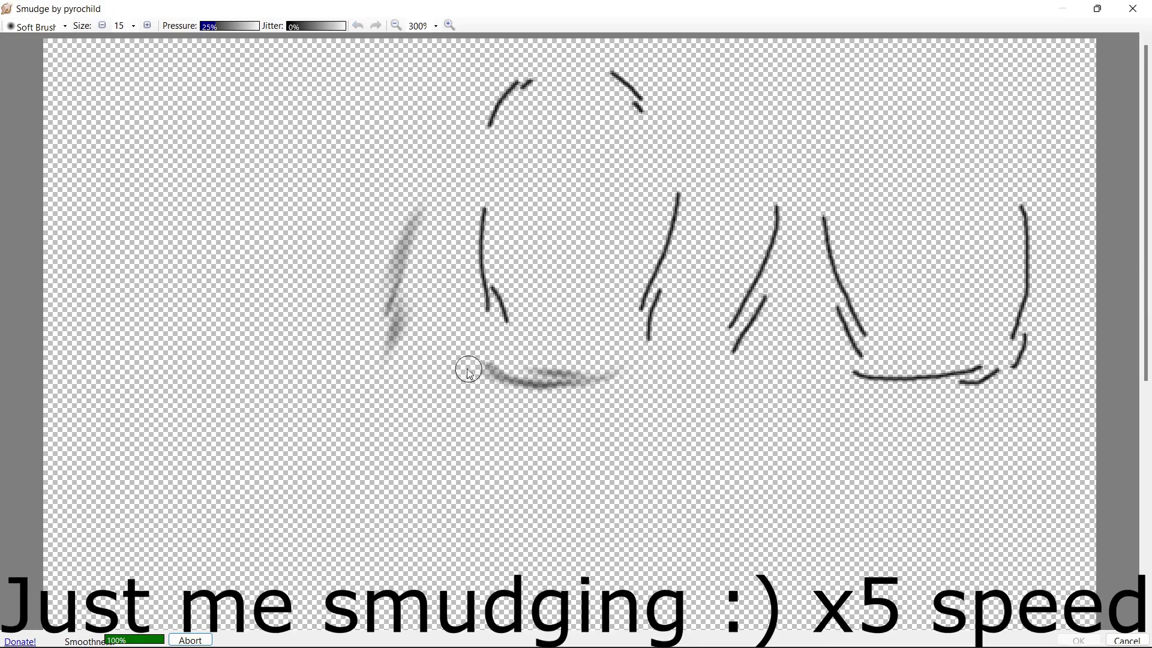
{"action": "mouse_move", "coordinate": [508, 324]}
{"action": "left_mouse_down"}
{"action": "mouse_move", "coordinate": [485, 302]}
{"action": "mouse_move", "coordinate": [483, 127]}
{"action": "mouse_move", "coordinate": [527, 90]}
{"action": "left_mouse_up"}
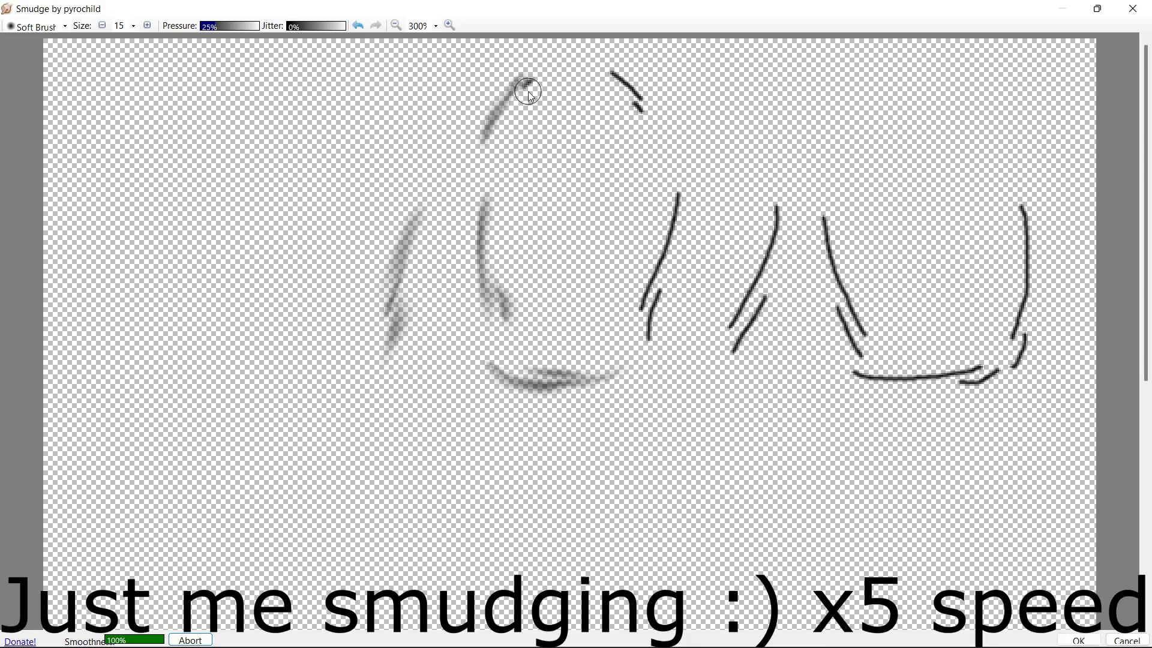
{"action": "mouse_move", "coordinate": [618, 75]}
{"action": "left_mouse_down"}
{"action": "mouse_move", "coordinate": [650, 141]}
{"action": "mouse_move", "coordinate": [618, 75]}
{"action": "left_mouse_up"}
{"action": "mouse_move", "coordinate": [667, 254]}
{"action": "left_mouse_down"}
{"action": "mouse_move", "coordinate": [641, 293]}
{"action": "mouse_move", "coordinate": [654, 377]}
{"action": "mouse_move", "coordinate": [779, 285]}
{"action": "mouse_move", "coordinate": [731, 377]}
{"action": "mouse_move", "coordinate": [774, 218]}
{"action": "mouse_move", "coordinate": [728, 359]}
{"action": "left_mouse_up"}
{"action": "mouse_move", "coordinate": [1014, 360]}
{"action": "left_mouse_down"}
{"action": "mouse_move", "coordinate": [986, 380]}
{"action": "mouse_move", "coordinate": [1008, 334]}
{"action": "mouse_move", "coordinate": [982, 366]}
{"action": "mouse_move", "coordinate": [888, 378]}
{"action": "mouse_move", "coordinate": [831, 262]}
{"action": "mouse_move", "coordinate": [829, 273]}
{"action": "left_mouse_up"}
Blur the sharp arm-panel fold strokes into soft grey streaks.
{"action": "scroll", "coordinate": [829, 272], "scroll_direction": "down", "scroll_amount": 5}
{"action": "mouse_move", "coordinate": [1056, 393]}
{"action": "left_mouse_down"}
{"action": "mouse_move", "coordinate": [1028, 438]}
{"action": "mouse_move", "coordinate": [967, 360]}
{"action": "mouse_move", "coordinate": [996, 346]}
{"action": "mouse_move", "coordinate": [941, 432]}
{"action": "mouse_move", "coordinate": [897, 406]}
{"action": "mouse_move", "coordinate": [926, 429]}
{"action": "mouse_move", "coordinate": [805, 426]}
{"action": "mouse_move", "coordinate": [812, 420]}
{"action": "mouse_move", "coordinate": [785, 442]}
{"action": "mouse_move", "coordinate": [735, 327]}
{"action": "mouse_move", "coordinate": [976, 364]}
{"action": "mouse_move", "coordinate": [967, 400]}
{"action": "left_mouse_up"}
{"action": "mouse_move", "coordinate": [705, 447]}
{"action": "left_mouse_down"}
{"action": "mouse_move", "coordinate": [687, 424]}
{"action": "mouse_move", "coordinate": [700, 281]}
{"action": "left_mouse_up"}
{"action": "mouse_move", "coordinate": [624, 433]}
{"action": "left_mouse_down"}
{"action": "mouse_move", "coordinate": [605, 388]}
{"action": "mouse_move", "coordinate": [625, 394]}
{"action": "mouse_move", "coordinate": [615, 270]}
{"action": "left_mouse_up"}
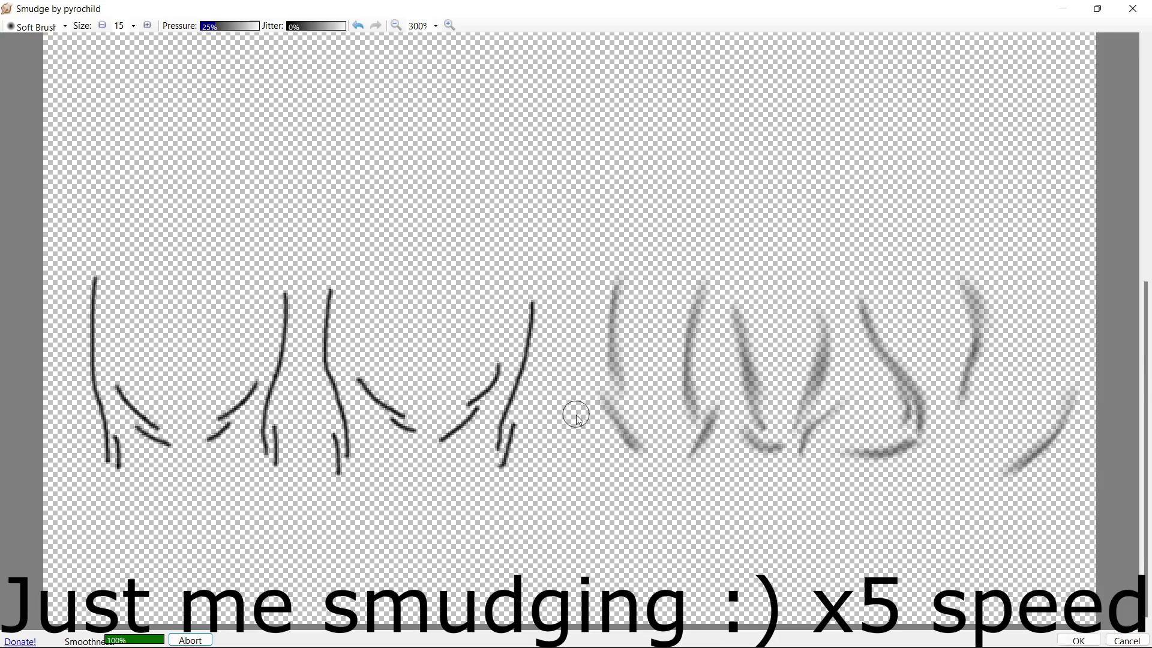
{"action": "mouse_move", "coordinate": [504, 468]}
{"action": "left_mouse_down"}
{"action": "mouse_move", "coordinate": [519, 360]}
{"action": "mouse_move", "coordinate": [538, 338]}
{"action": "mouse_move", "coordinate": [463, 421]}
{"action": "left_mouse_up"}
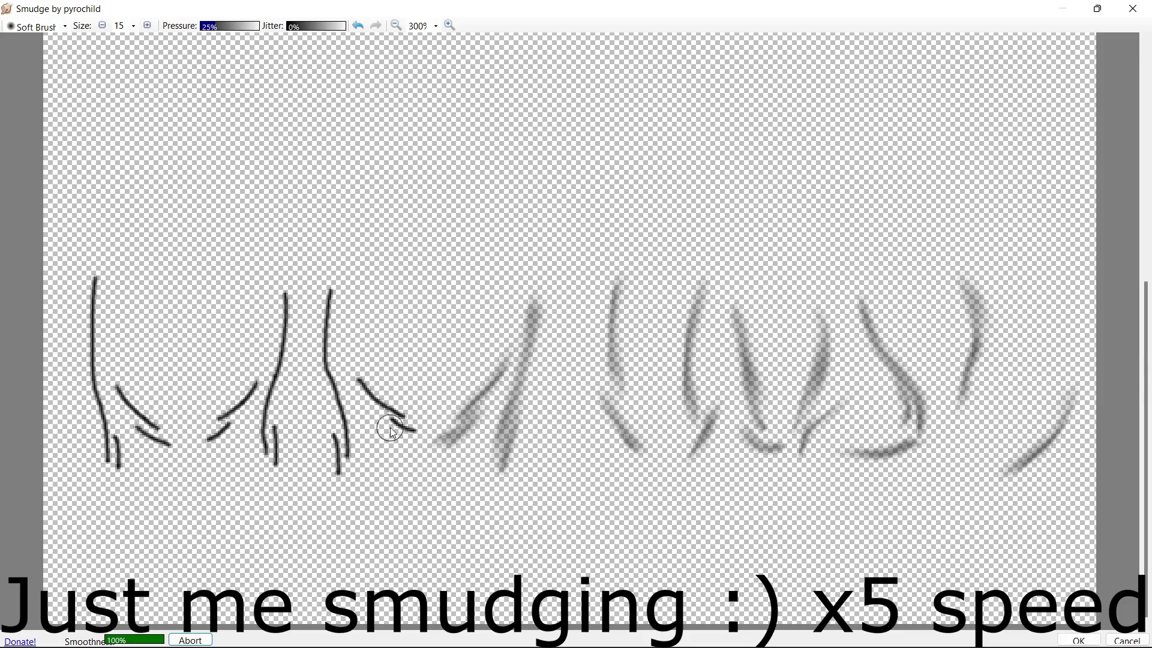
{"action": "mouse_move", "coordinate": [393, 432]}
{"action": "left_mouse_down"}
{"action": "mouse_move", "coordinate": [369, 403]}
{"action": "mouse_move", "coordinate": [411, 411]}
{"action": "left_mouse_up"}
{"action": "mouse_move", "coordinate": [351, 452]}
{"action": "left_mouse_down"}
{"action": "mouse_move", "coordinate": [322, 316]}
{"action": "mouse_move", "coordinate": [338, 387]}
{"action": "mouse_move", "coordinate": [322, 494]}
{"action": "mouse_move", "coordinate": [338, 481]}
{"action": "mouse_move", "coordinate": [336, 468]}
{"action": "mouse_move", "coordinate": [279, 442]}
{"action": "mouse_move", "coordinate": [323, 308]}
{"action": "mouse_move", "coordinate": [283, 401]}
{"action": "mouse_move", "coordinate": [299, 296]}
{"action": "mouse_move", "coordinate": [266, 456]}
{"action": "mouse_move", "coordinate": [227, 420]}
{"action": "mouse_move", "coordinate": [256, 412]}
{"action": "mouse_move", "coordinate": [167, 433]}
{"action": "mouse_move", "coordinate": [127, 398]}
{"action": "mouse_move", "coordinate": [185, 460]}
{"action": "mouse_move", "coordinate": [110, 453]}
{"action": "mouse_move", "coordinate": [98, 290]}
{"action": "mouse_move", "coordinate": [111, 470]}
{"action": "left_mouse_up"}
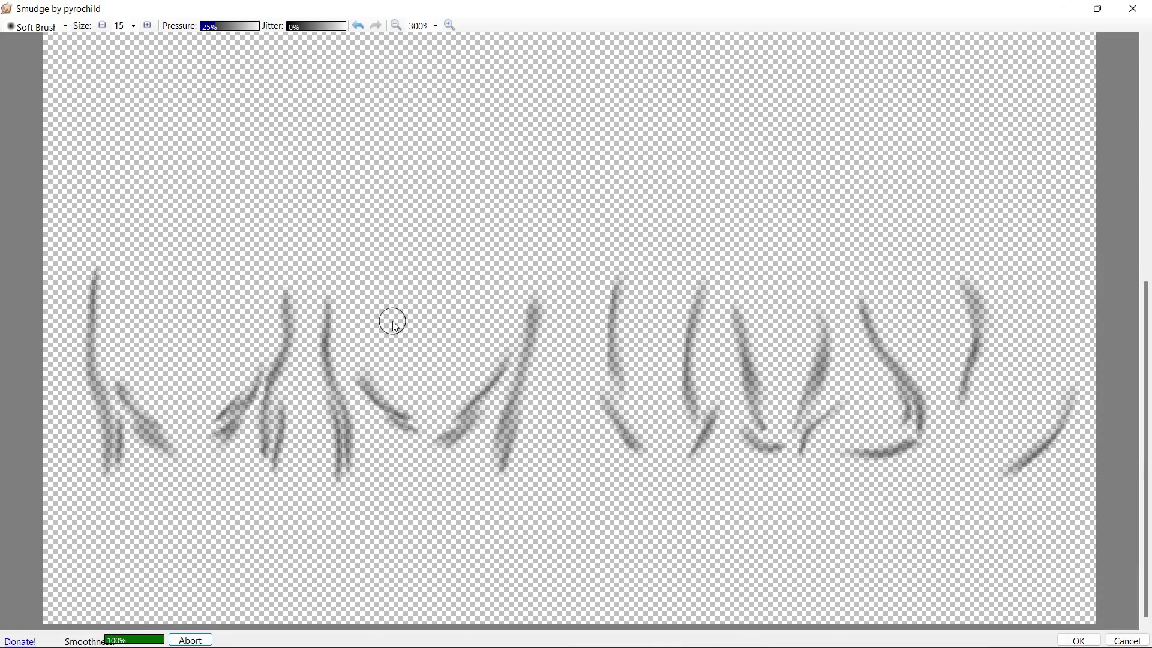
{"action": "scroll", "coordinate": [394, 324], "scroll_direction": "down", "scroll_amount": 3}
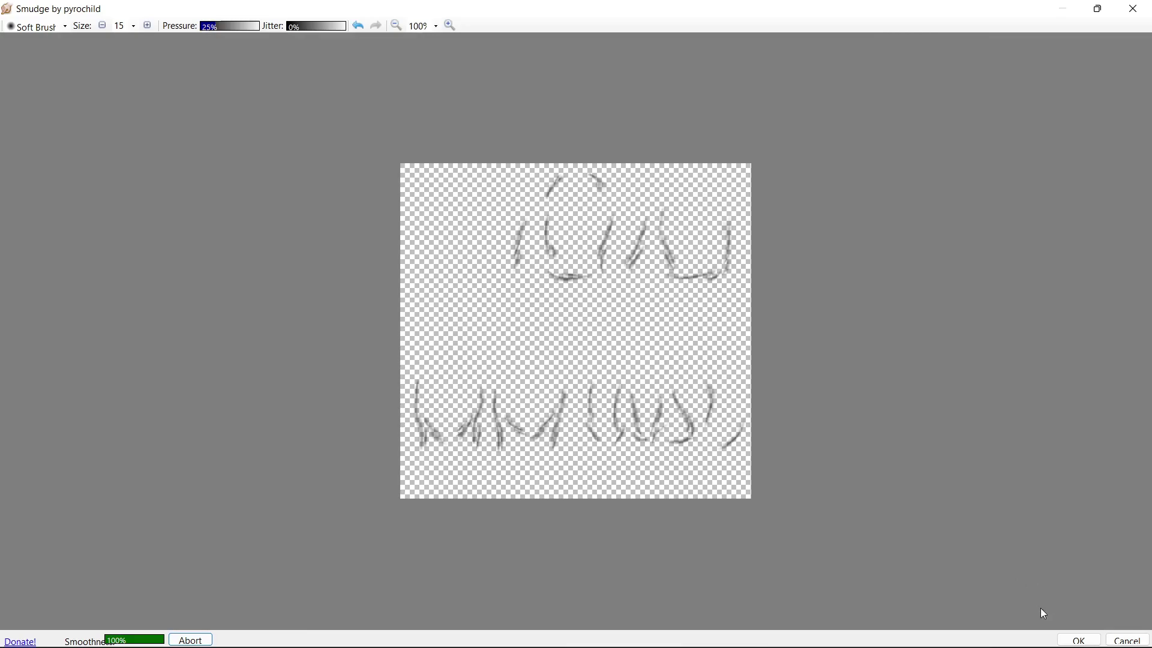
Apply the smudge, then give Layer 6 Overlay blending at opacity 73.
{"action": "left_click", "coordinate": [1078, 641]}
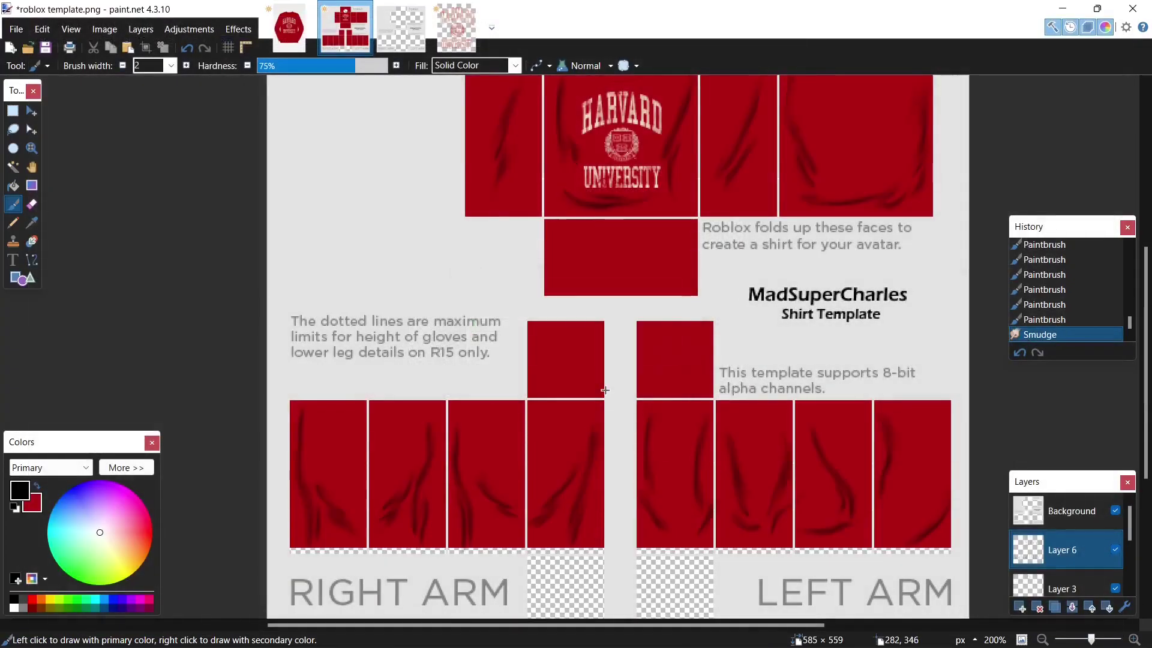
{"action": "scroll", "coordinate": [744, 389], "scroll_direction": "up", "scroll_amount": 2}
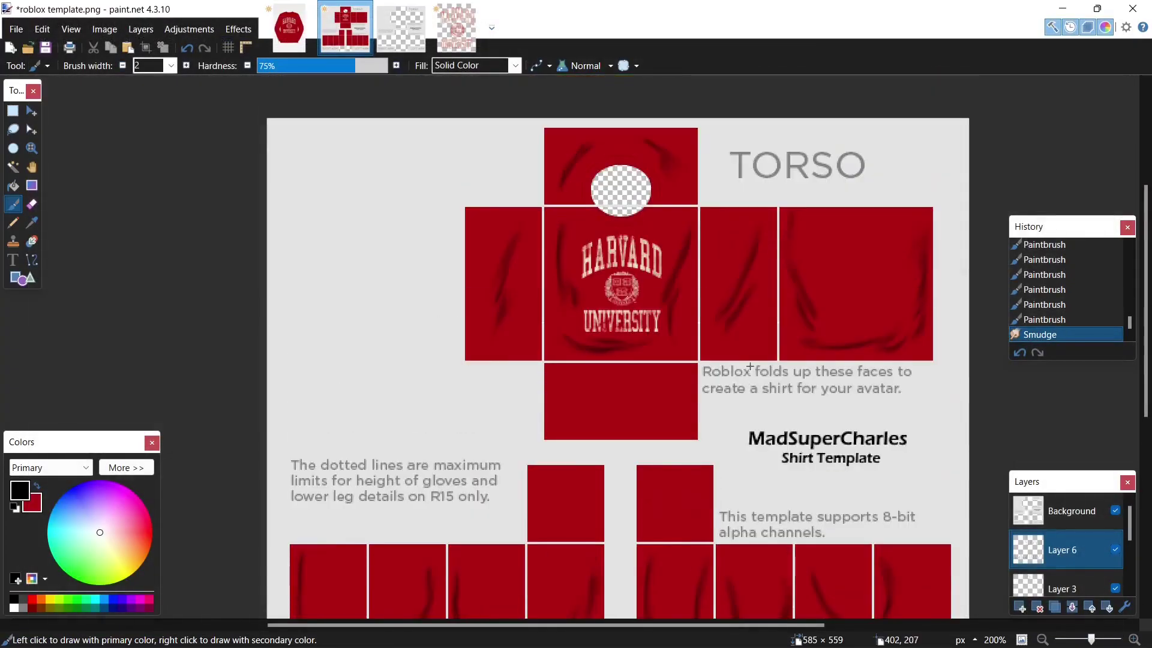
{"action": "left_click", "coordinate": [145, 31]}
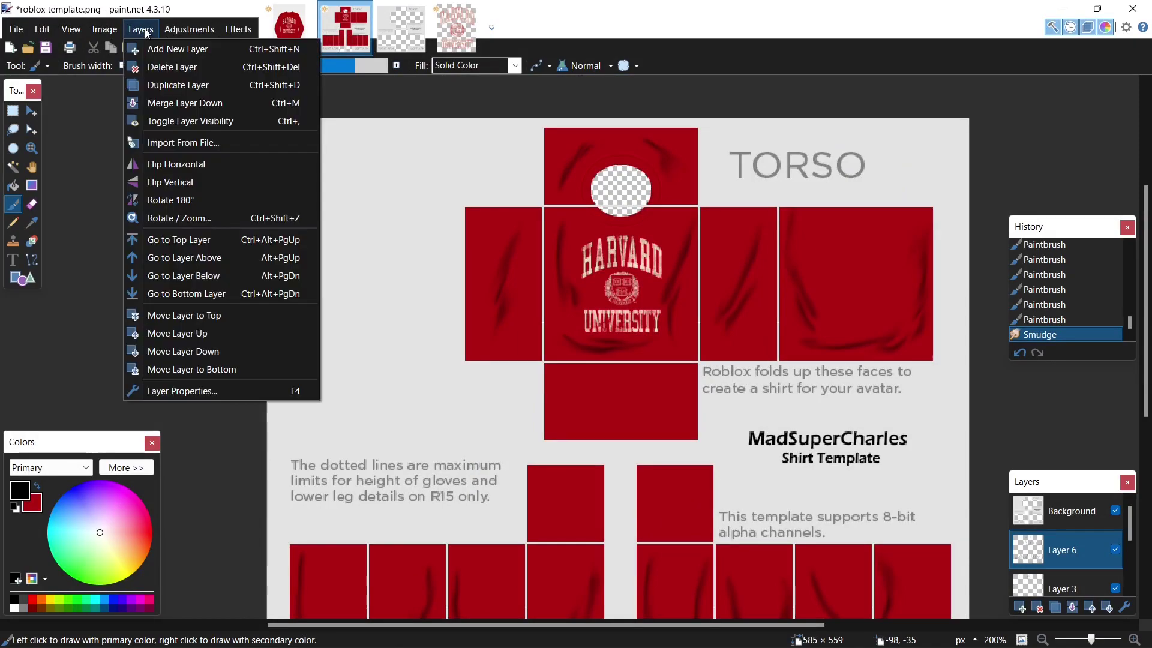
{"action": "left_click", "coordinate": [200, 391]}
{"action": "left_click", "coordinate": [503, 335]}
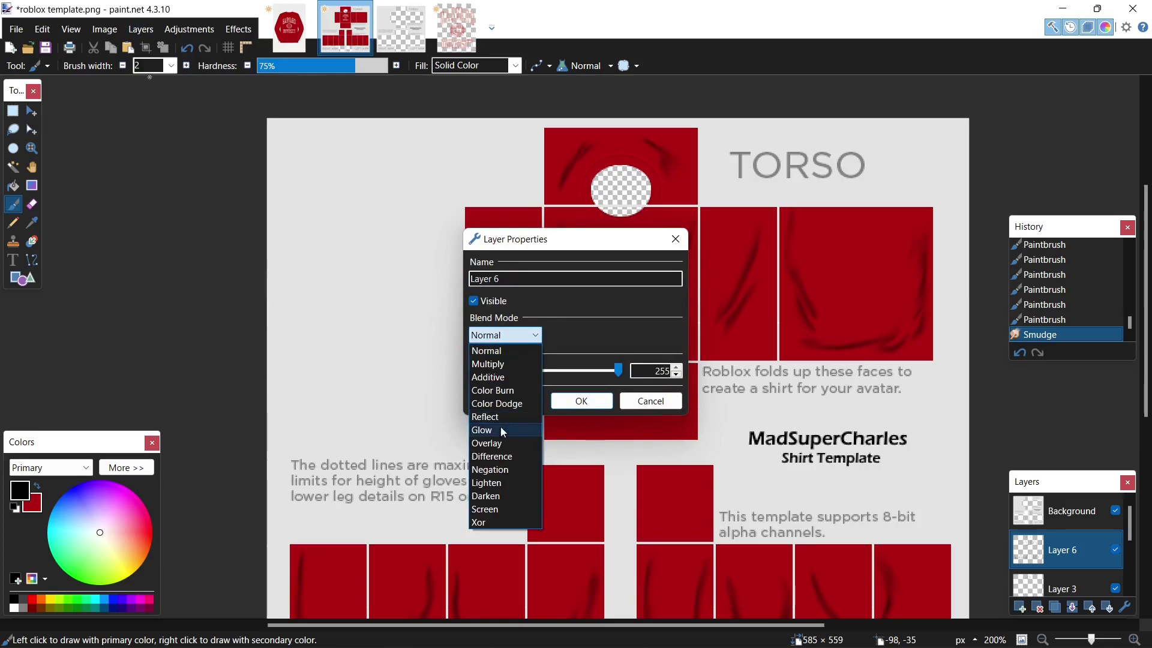
{"action": "left_click", "coordinate": [503, 443]}
{"action": "left_click_drag", "start_coordinate": [572, 248], "coordinate": [256, 190]}
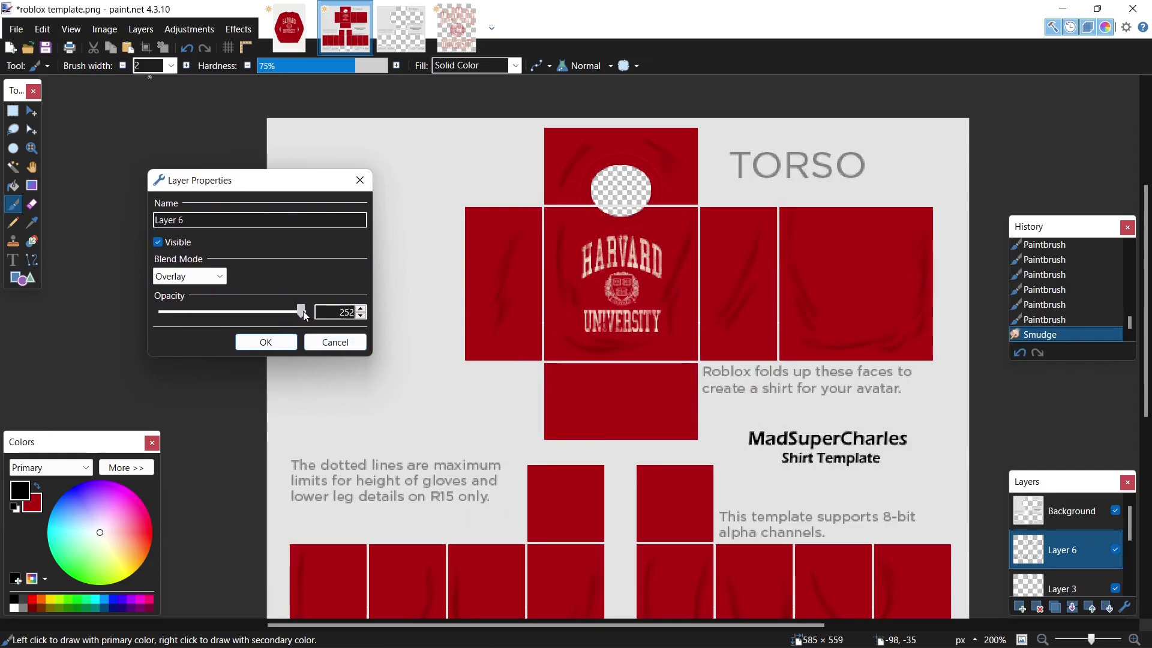
{"action": "left_click_drag", "start_coordinate": [304, 311], "coordinate": [205, 314]}
Confirm the new blend mode and opacity, then select the red Layer 2.
{"action": "left_click", "coordinate": [288, 344]}
{"action": "scroll", "coordinate": [548, 363], "scroll_direction": "down", "scroll_amount": 2}
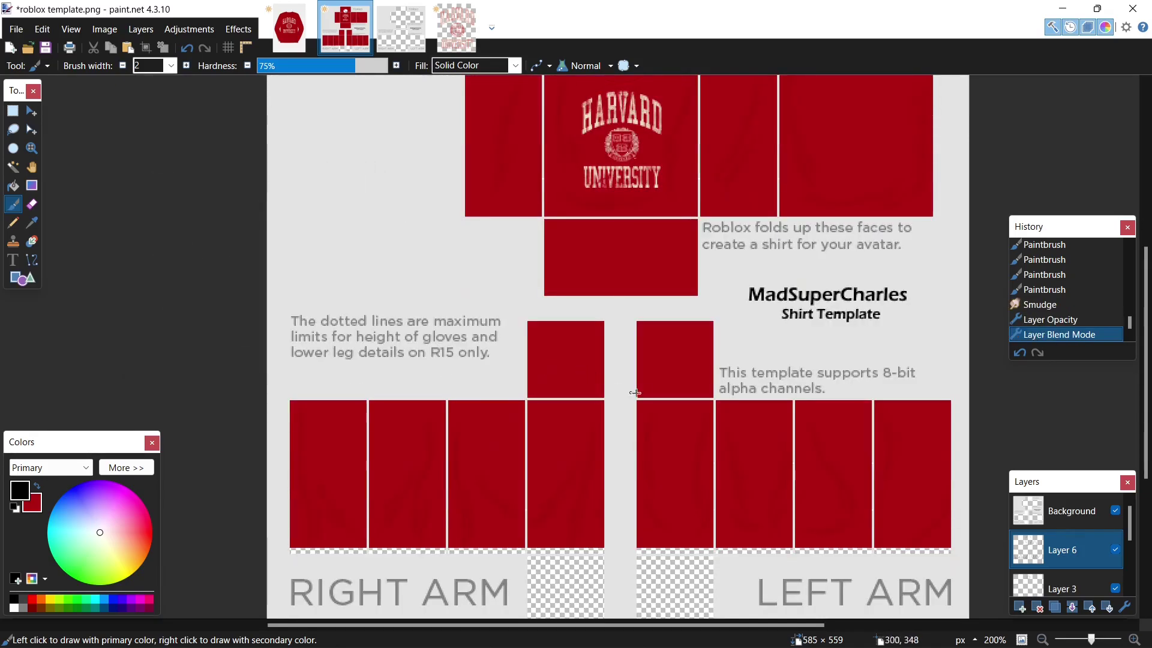
{"action": "scroll", "coordinate": [720, 430], "scroll_direction": "up", "scroll_amount": 2, "text": "ctrl"}
{"action": "scroll", "coordinate": [749, 414], "scroll_direction": "up", "scroll_amount": 2}
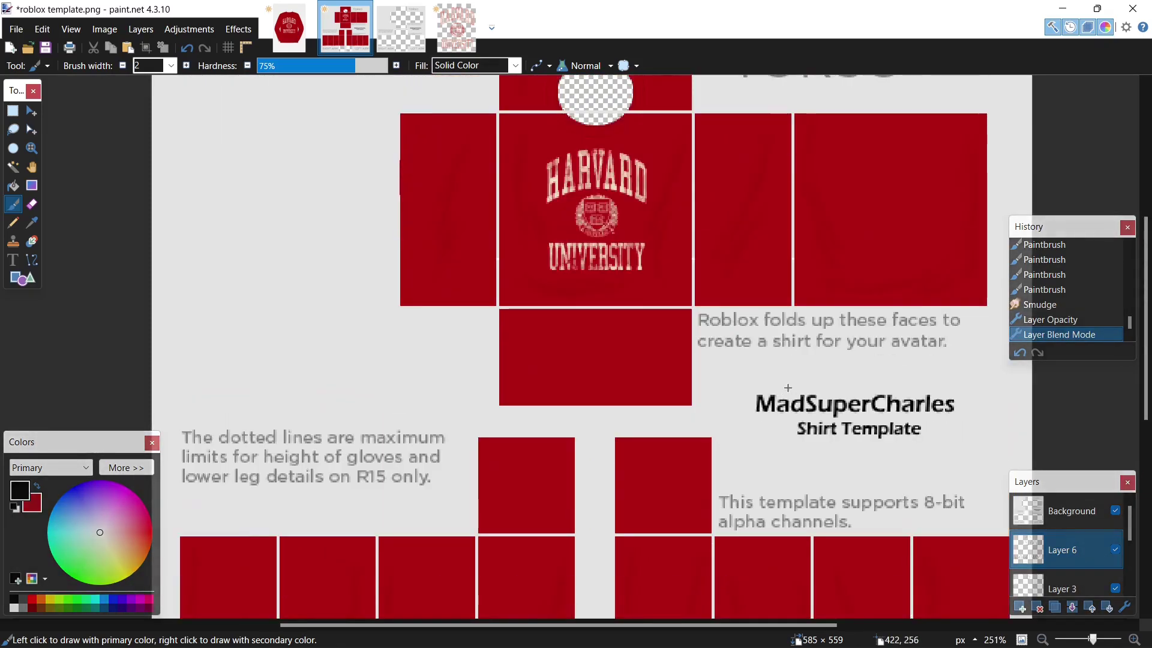
{"action": "scroll", "coordinate": [788, 388], "scroll_direction": "up", "scroll_amount": 1}
{"action": "scroll", "coordinate": [1089, 537], "scroll_direction": "down", "scroll_amount": 3}
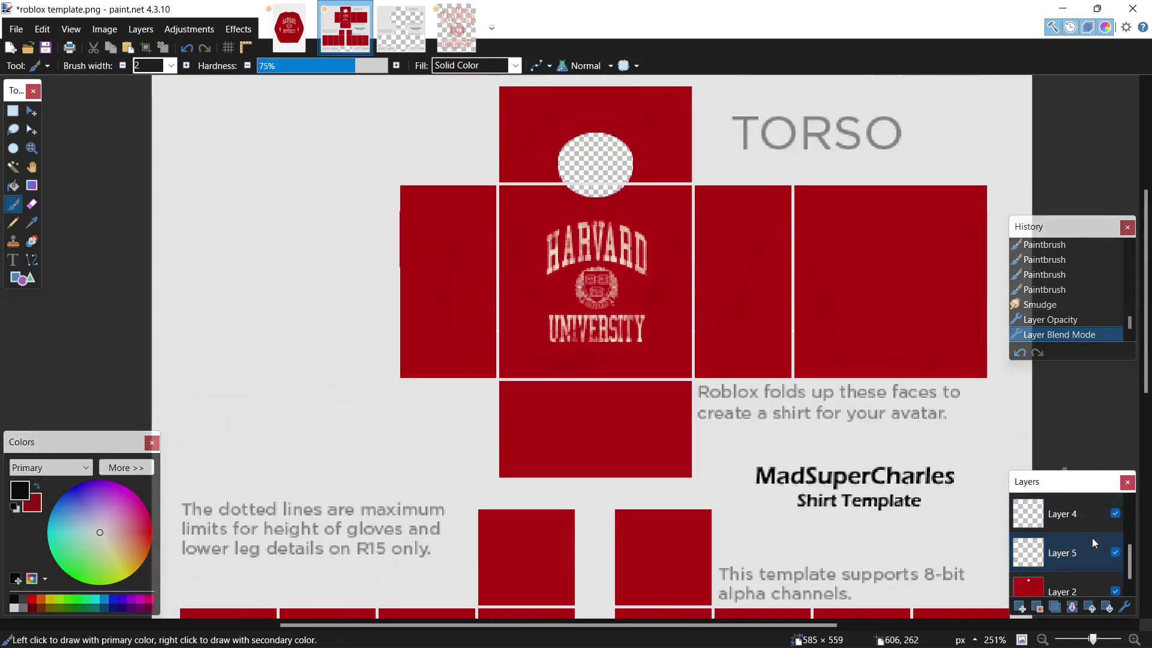
{"action": "left_click", "coordinate": [1065, 573]}
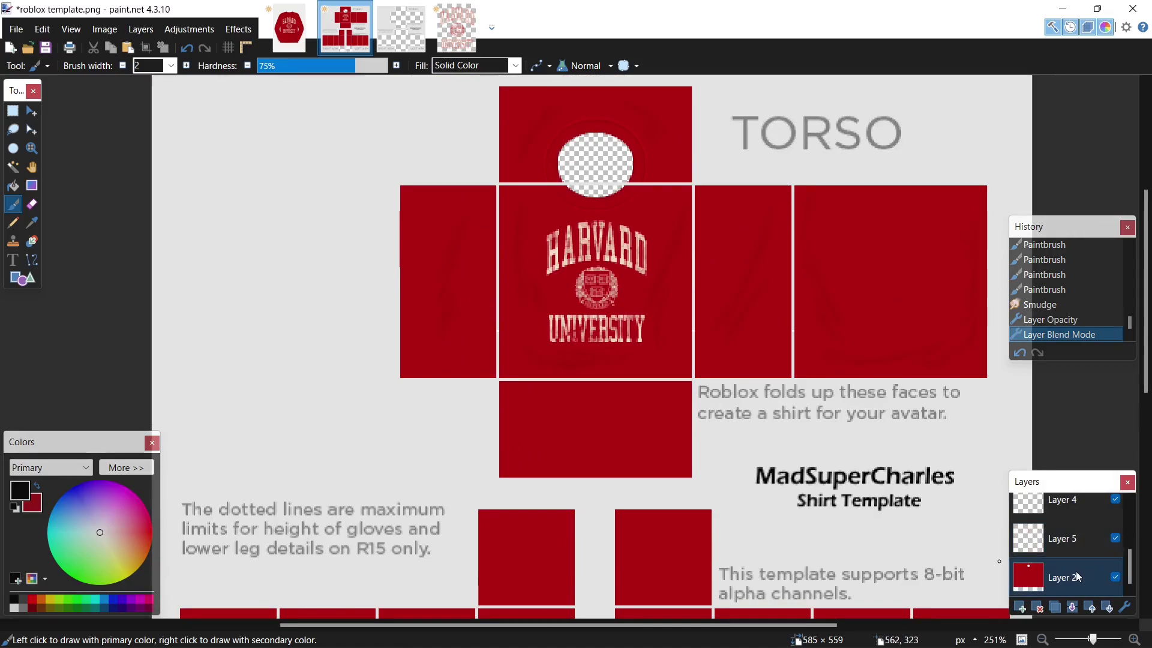
Apply Add Noise to the red layer at intensity 9 for a faint fabric grain.
{"action": "left_click", "coordinate": [240, 25]}
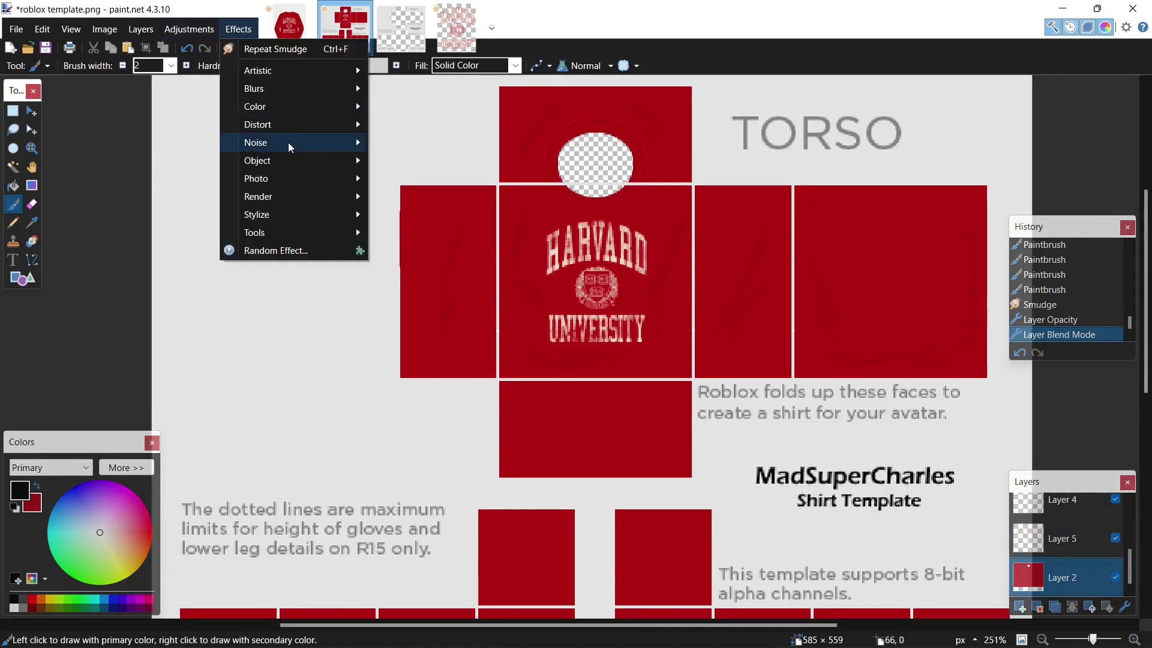
{"action": "mouse_move", "coordinate": [288, 145]}
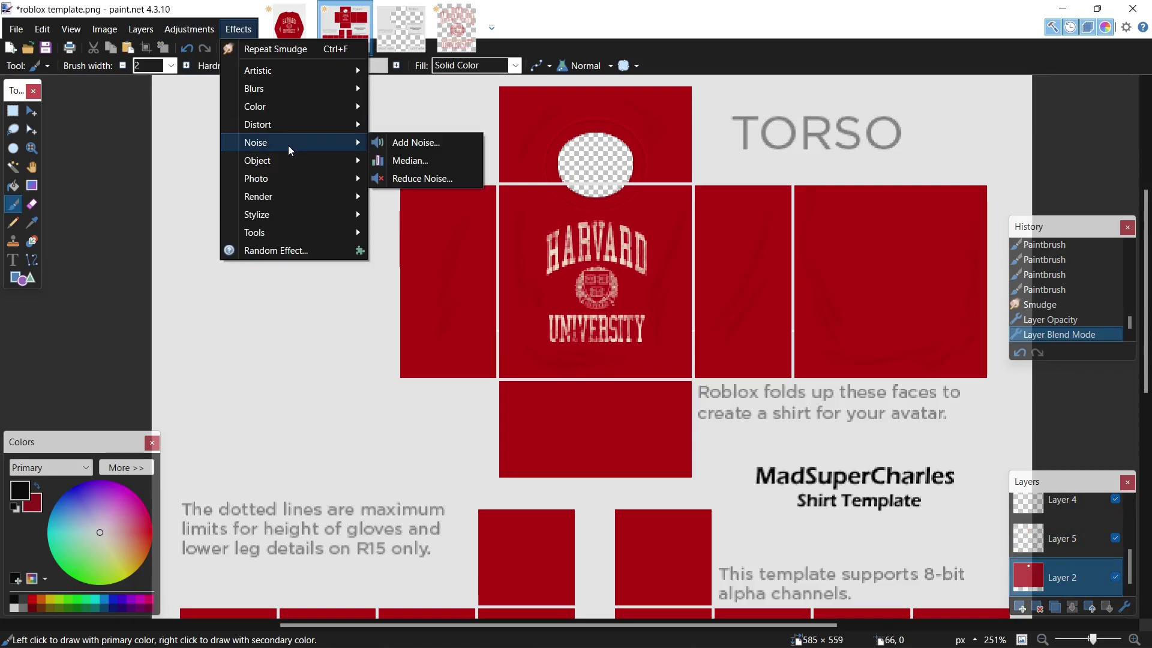
{"action": "left_click", "coordinate": [410, 143]}
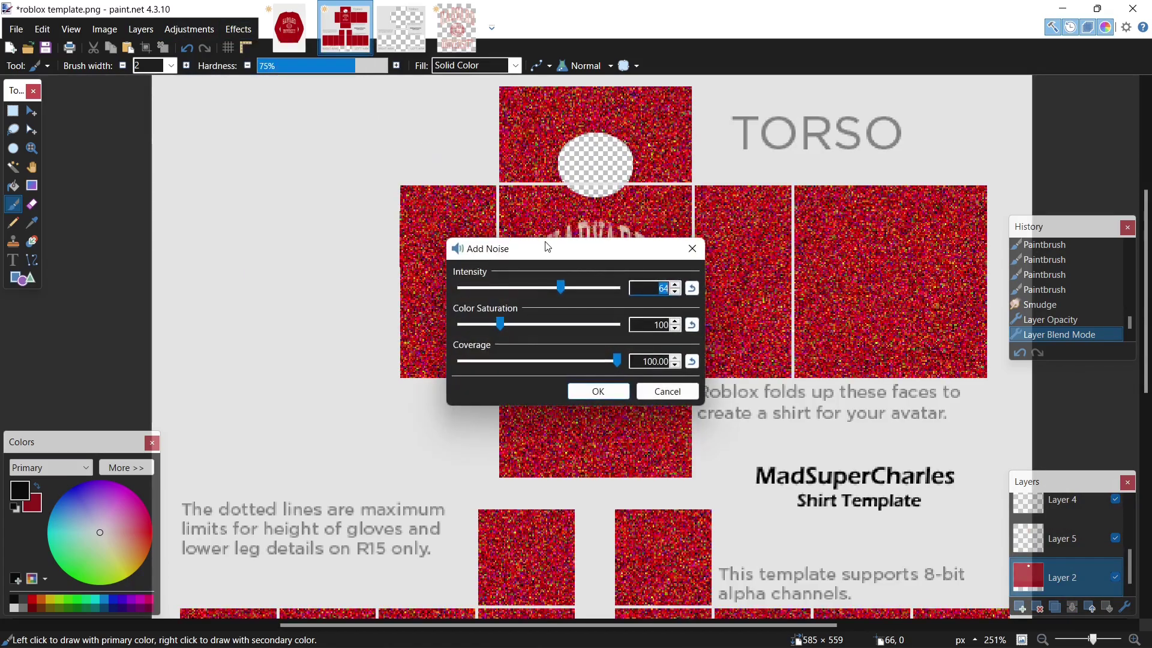
{"action": "left_click", "coordinate": [561, 289]}
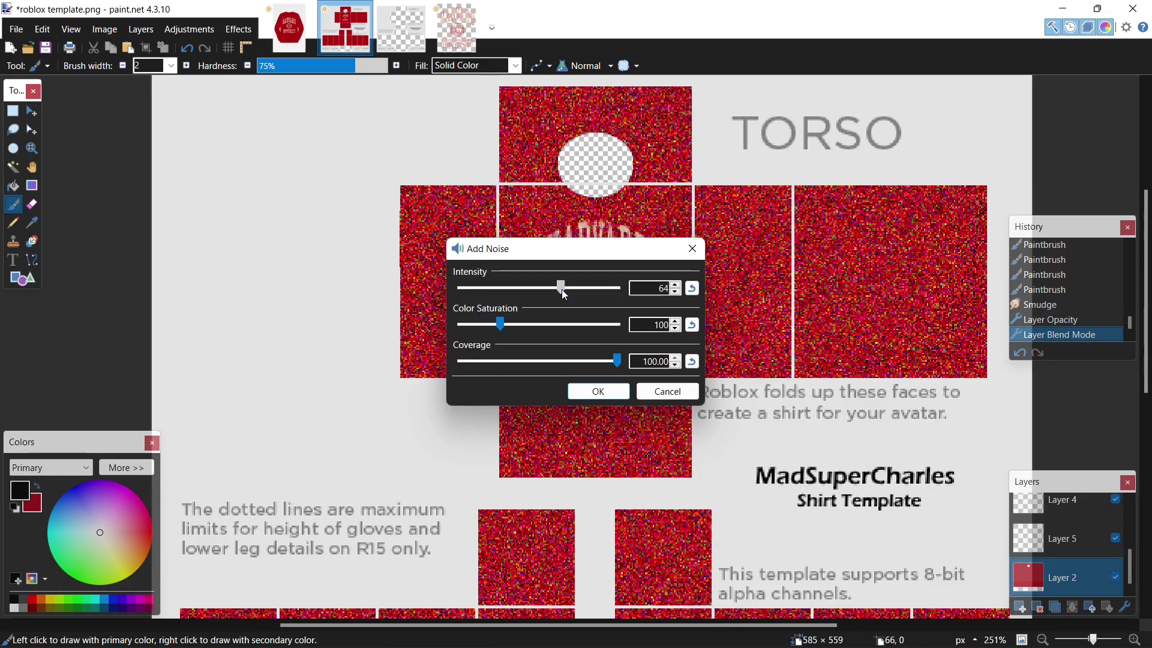
{"action": "left_click_drag", "start_coordinate": [561, 289], "coordinate": [487, 292]}
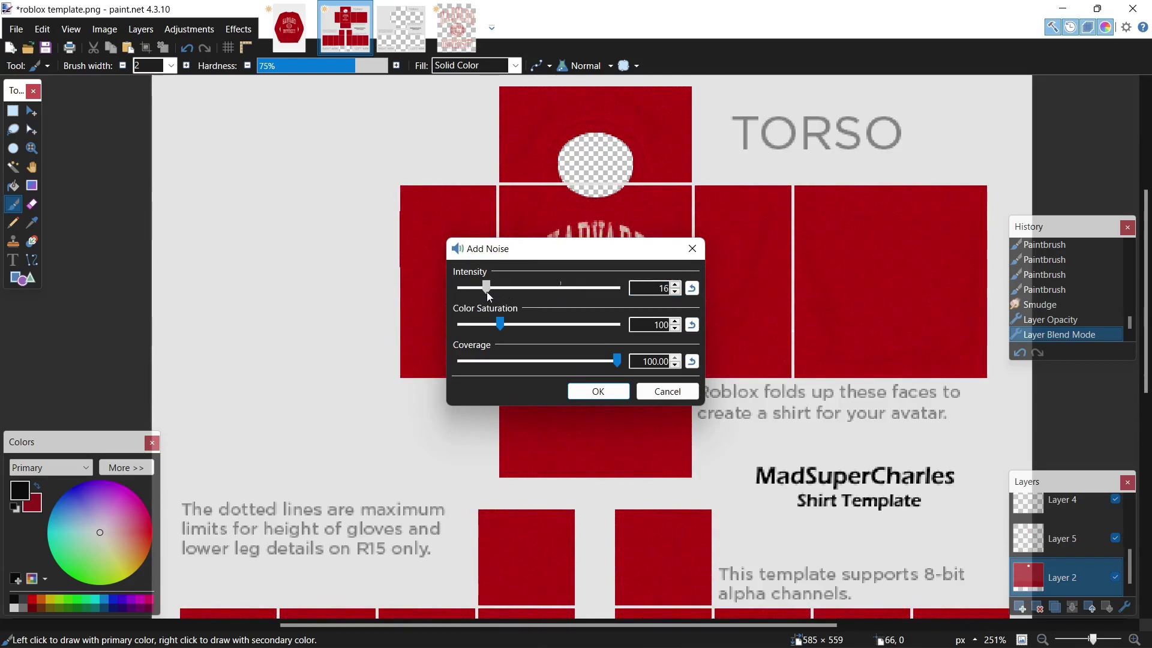
{"action": "left_click", "coordinate": [674, 294]}
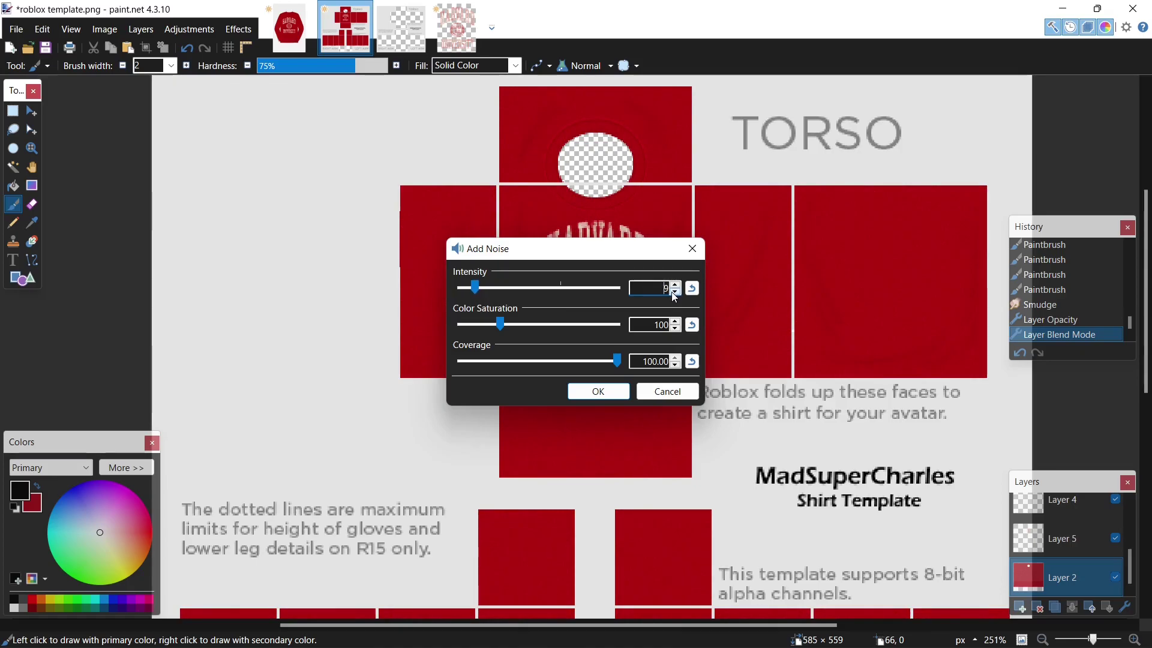
{"action": "left_click", "coordinate": [598, 391]}
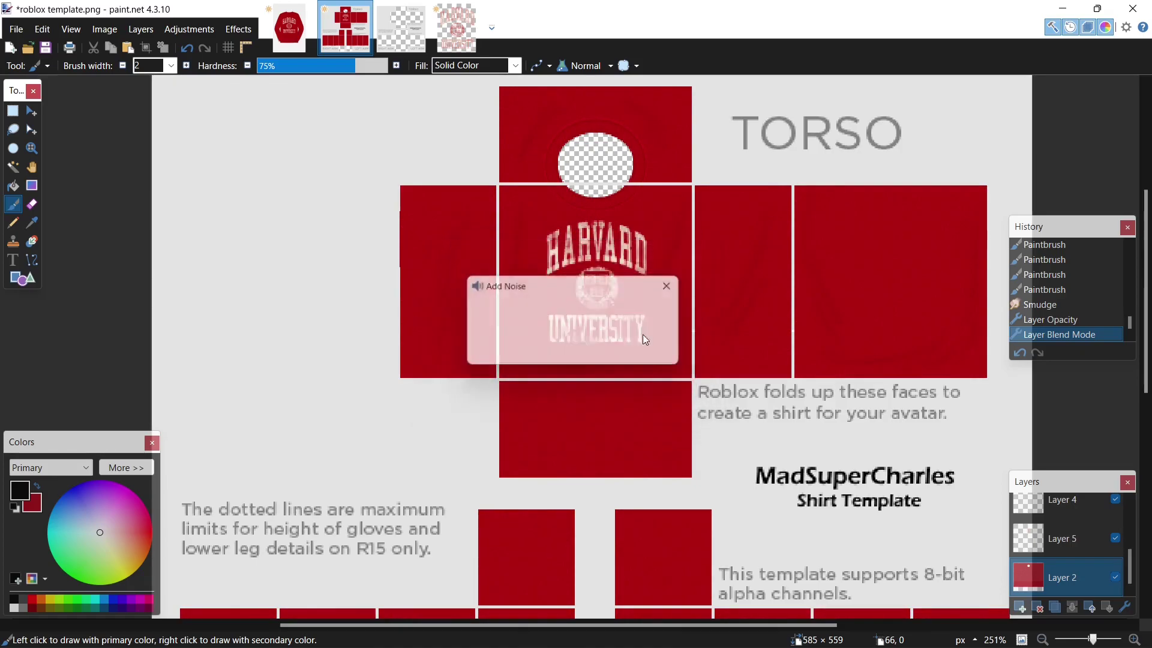
Compare the shirt template against the Harvard sweater reference image.
{"action": "scroll", "coordinate": [696, 298], "scroll_direction": "up", "scroll_amount": 3}
{"action": "scroll", "coordinate": [696, 297], "scroll_direction": "up", "scroll_amount": 2}
{"action": "scroll", "coordinate": [673, 282], "scroll_direction": "down", "scroll_amount": 4}
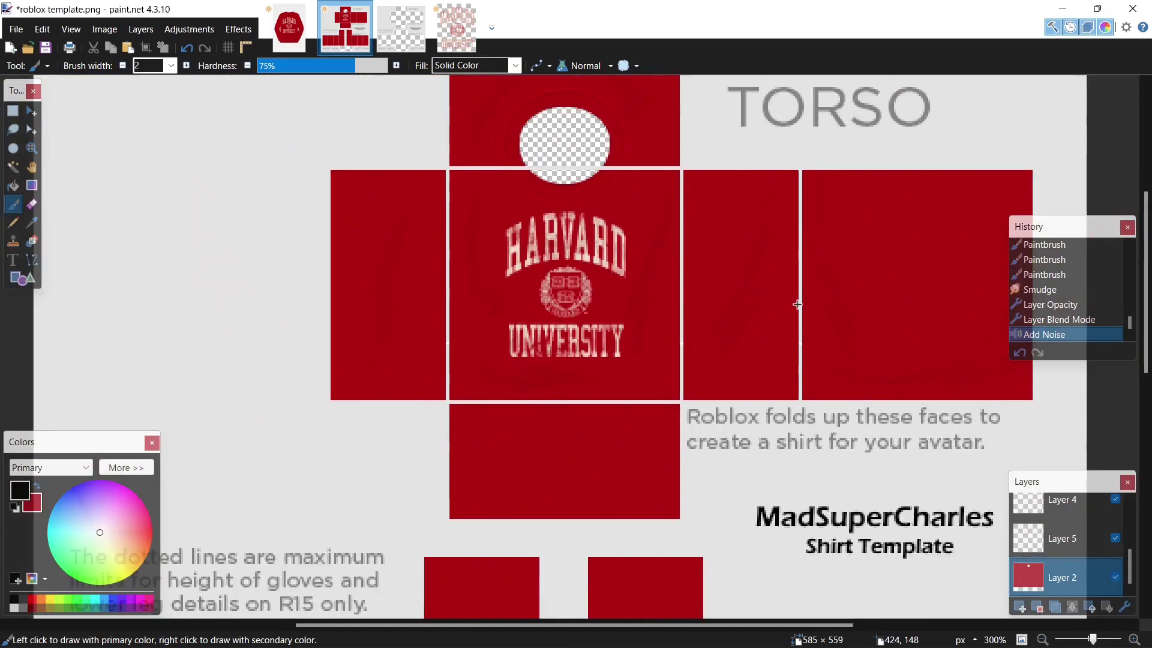
{"action": "scroll", "coordinate": [786, 311], "scroll_direction": "down", "scroll_amount": 6}
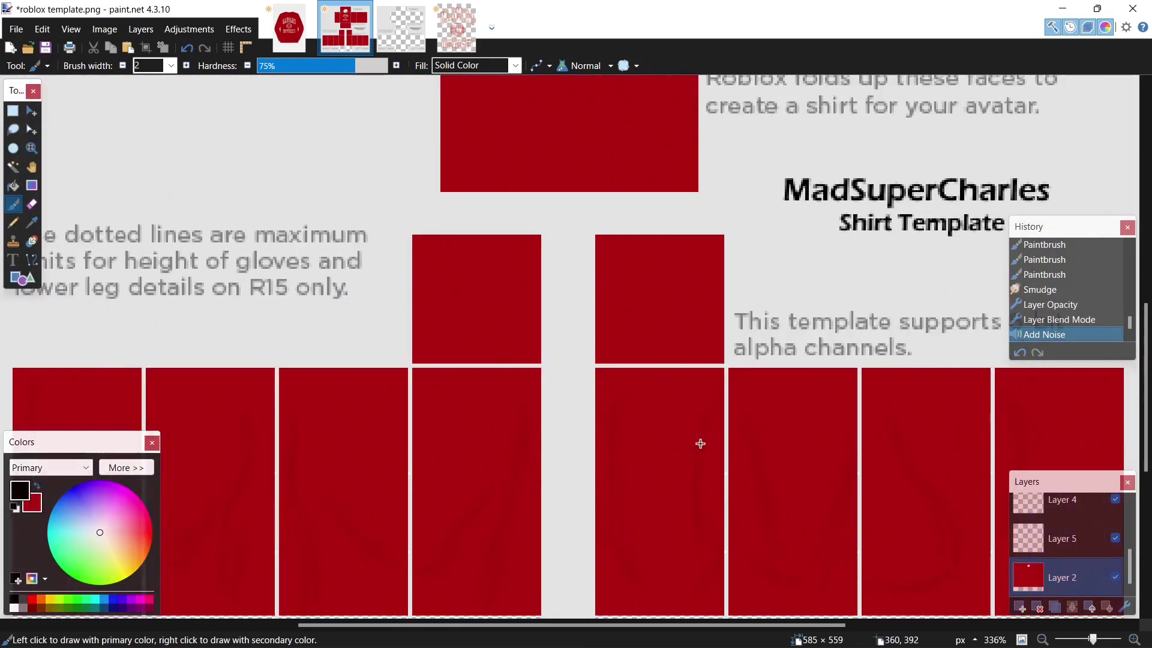
{"action": "scroll", "coordinate": [697, 450], "scroll_direction": "down", "scroll_amount": 1}
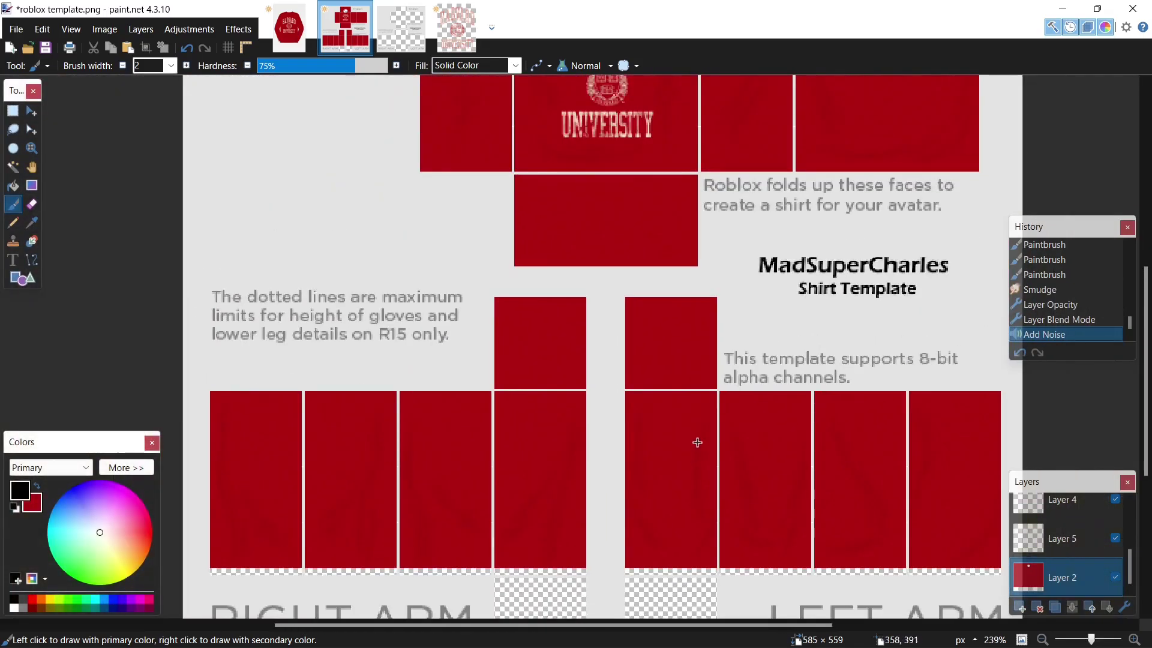
{"action": "left_click", "coordinate": [289, 27]}
{"action": "scroll", "coordinate": [578, 313], "scroll_direction": "down", "scroll_amount": 3}
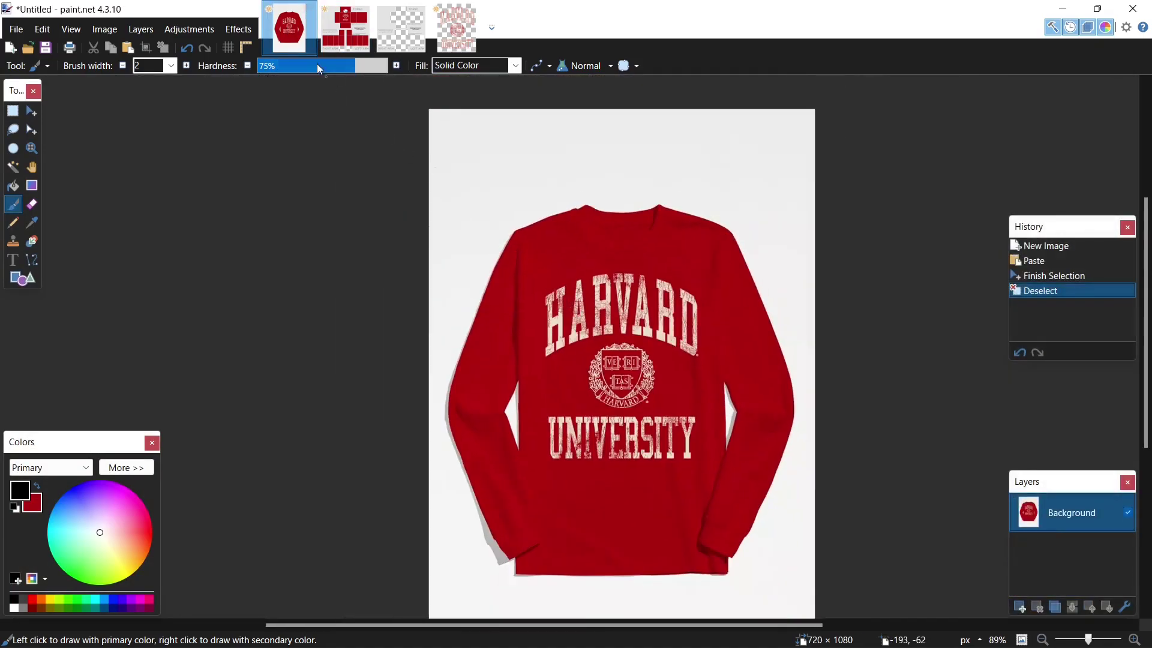
{"action": "left_click", "coordinate": [345, 29]}
{"action": "scroll", "coordinate": [684, 377], "scroll_direction": "down", "scroll_amount": 2}
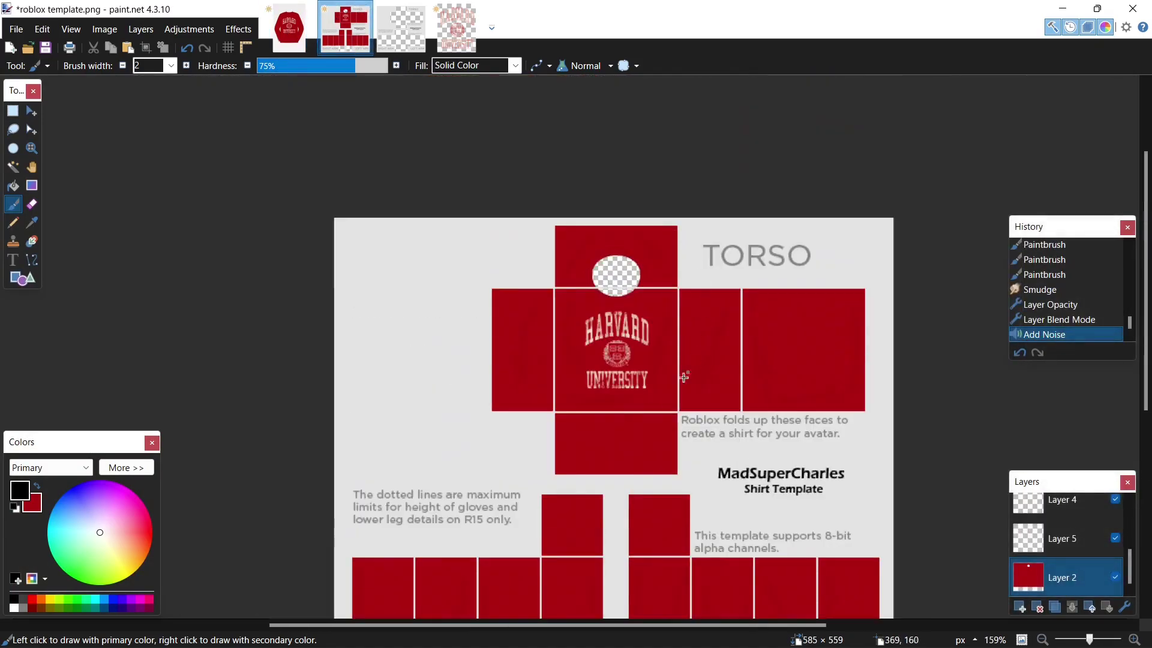
{"action": "scroll", "coordinate": [684, 377], "scroll_direction": "up", "scroll_amount": 3}
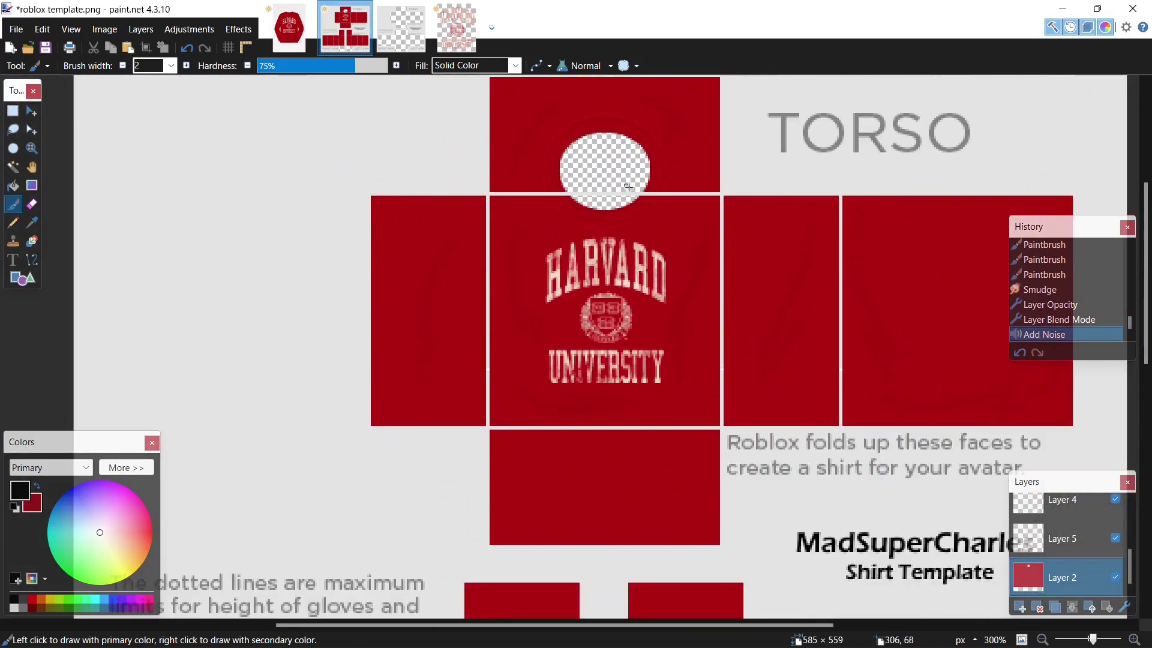
{"action": "scroll", "coordinate": [747, 359], "scroll_direction": "down", "scroll_amount": 1}
{"action": "scroll", "coordinate": [746, 358], "scroll_direction": "down", "scroll_amount": 4}
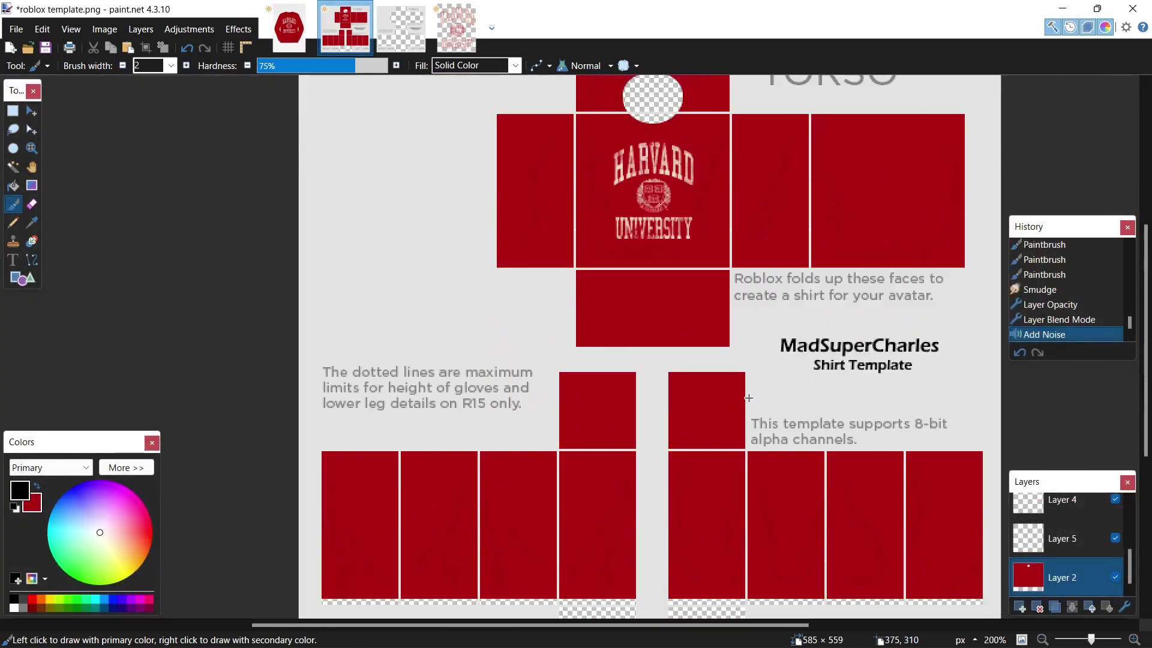
{"action": "scroll", "coordinate": [751, 384], "scroll_direction": "down", "scroll_amount": 1}
{"action": "scroll", "coordinate": [753, 377], "scroll_direction": "up", "scroll_amount": 2}
{"action": "scroll", "coordinate": [1063, 546], "scroll_direction": "up", "scroll_amount": 5}
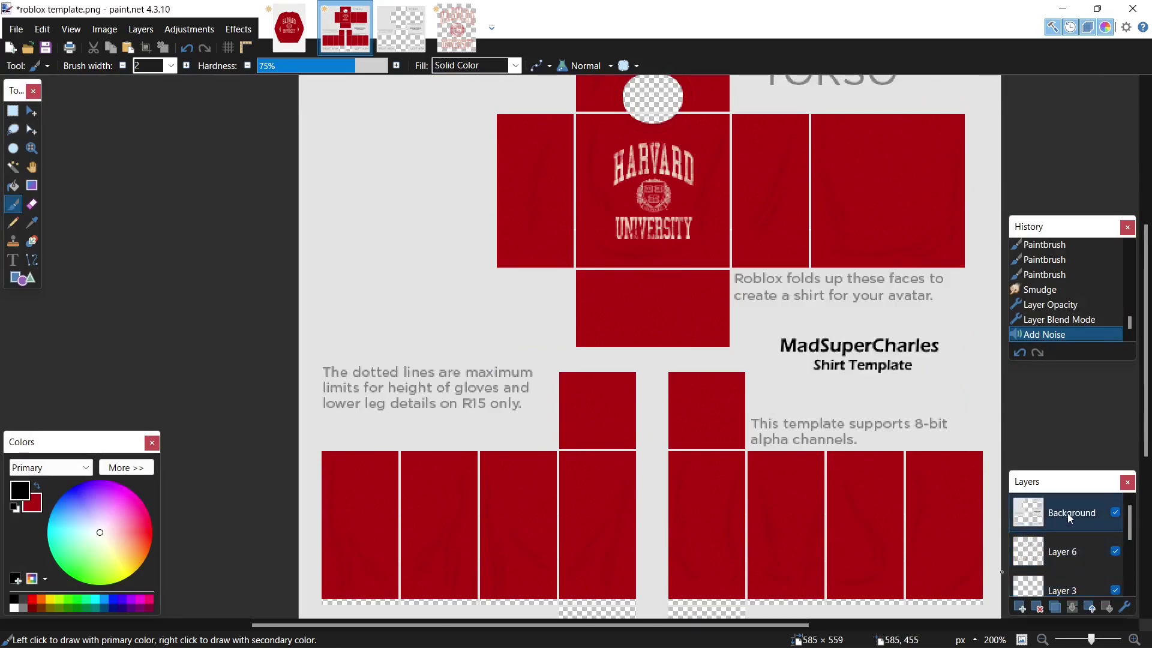
Delete the template's old Background layer and take the updated Roblox template image.
{"action": "left_click", "coordinate": [1067, 513]}
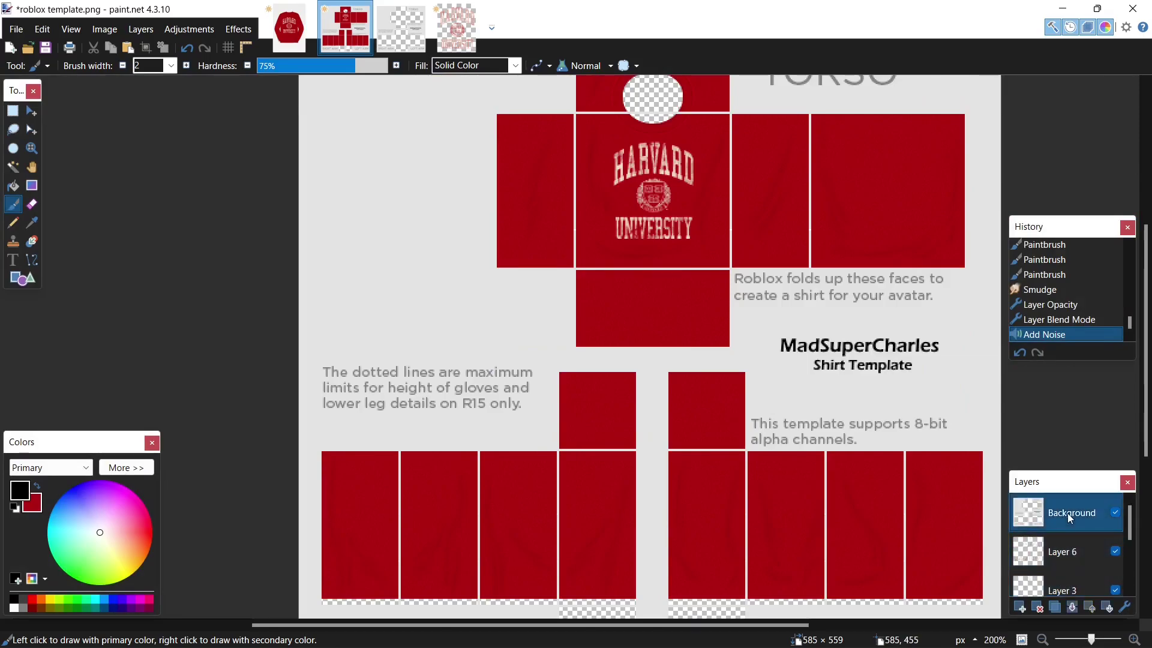
{"action": "left_click", "coordinate": [1038, 608]}
{"action": "left_click", "coordinate": [407, 42]}
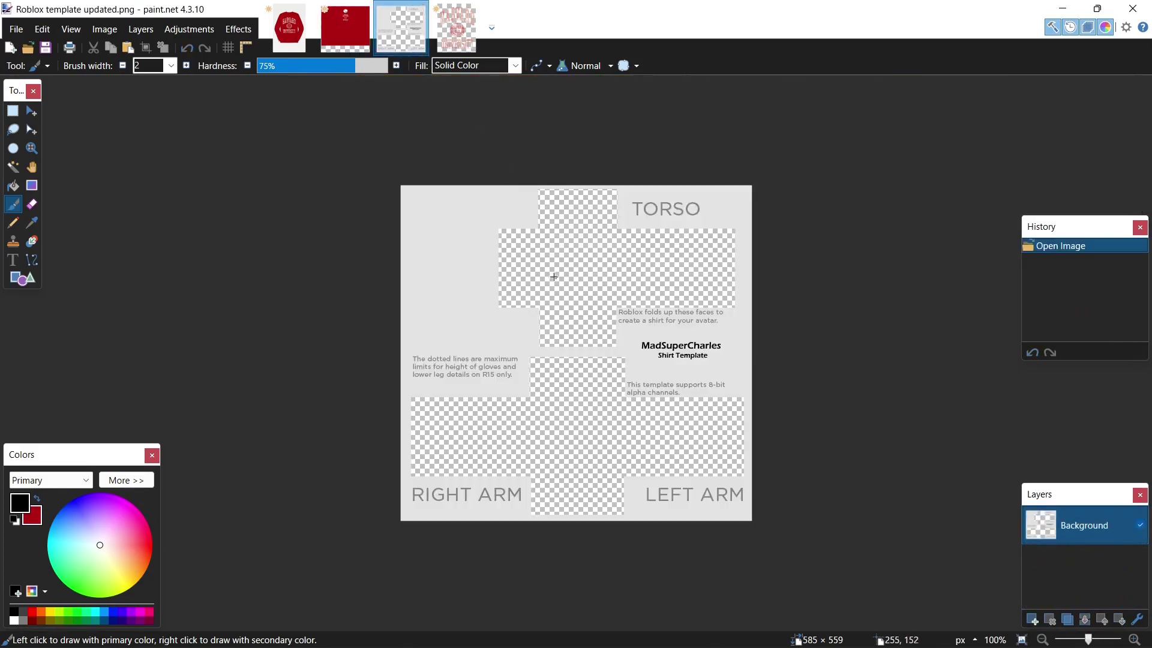
{"action": "scroll", "coordinate": [546, 252], "scroll_direction": "up", "scroll_amount": 5}
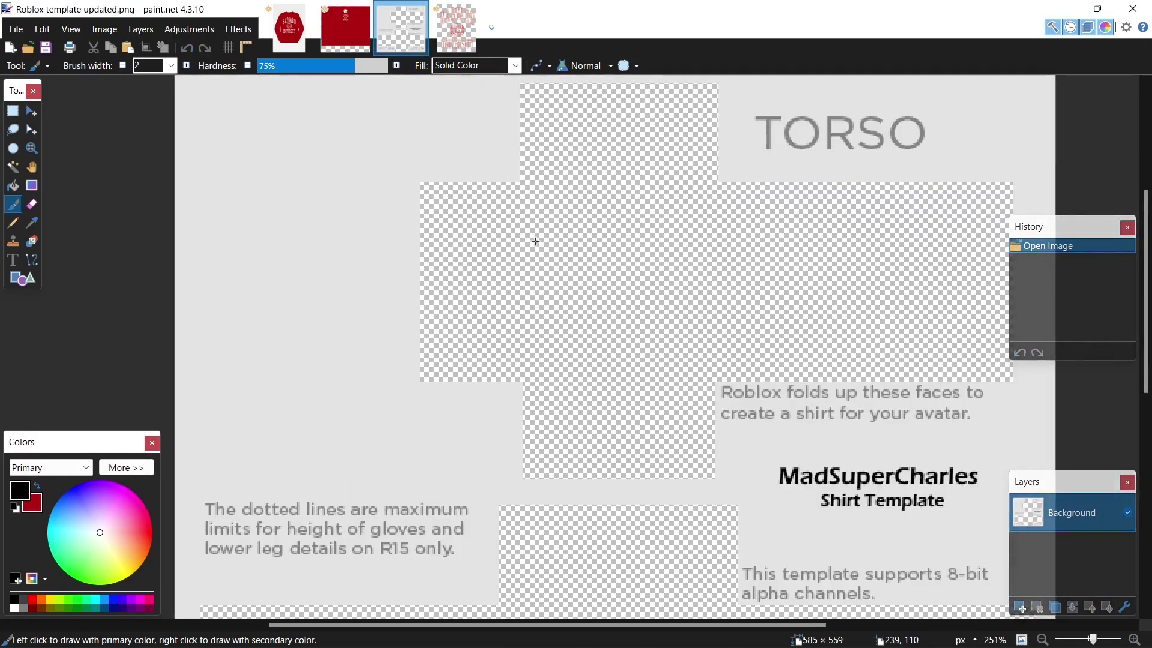
{"action": "left_click", "coordinate": [348, 32]}
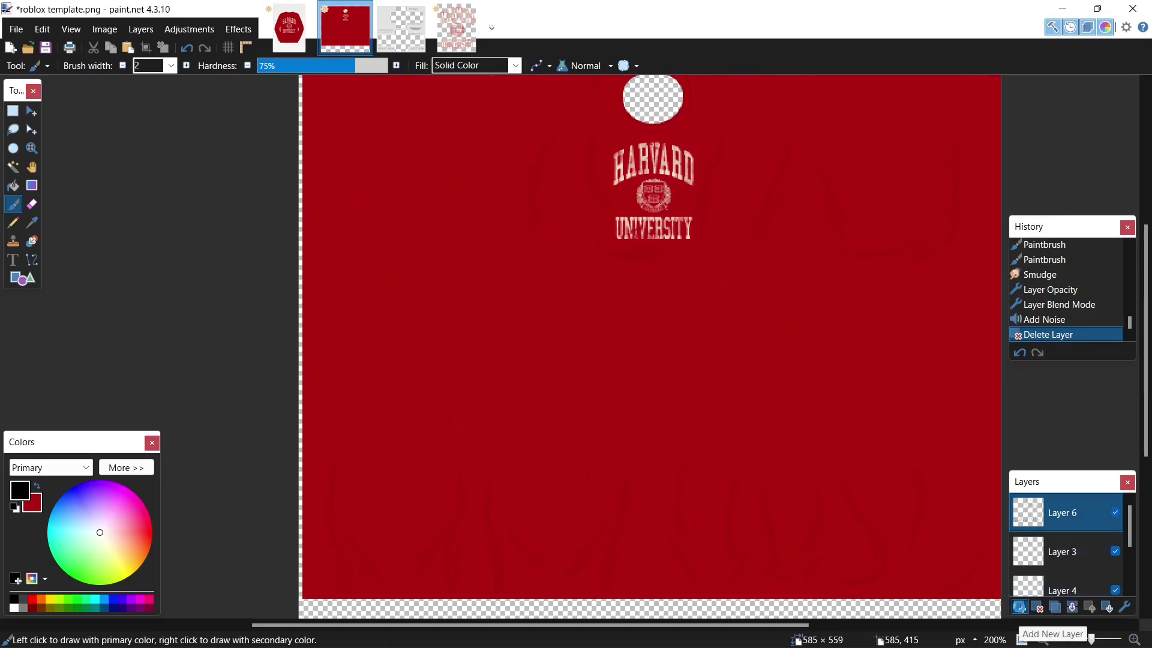
Paste the updated template onto a new top layer and deselect.
{"action": "left_click", "coordinate": [1019, 607]}
{"action": "key", "text": "ctrl+v"}
{"action": "scroll", "coordinate": [718, 312], "scroll_direction": "down", "scroll_amount": 1}
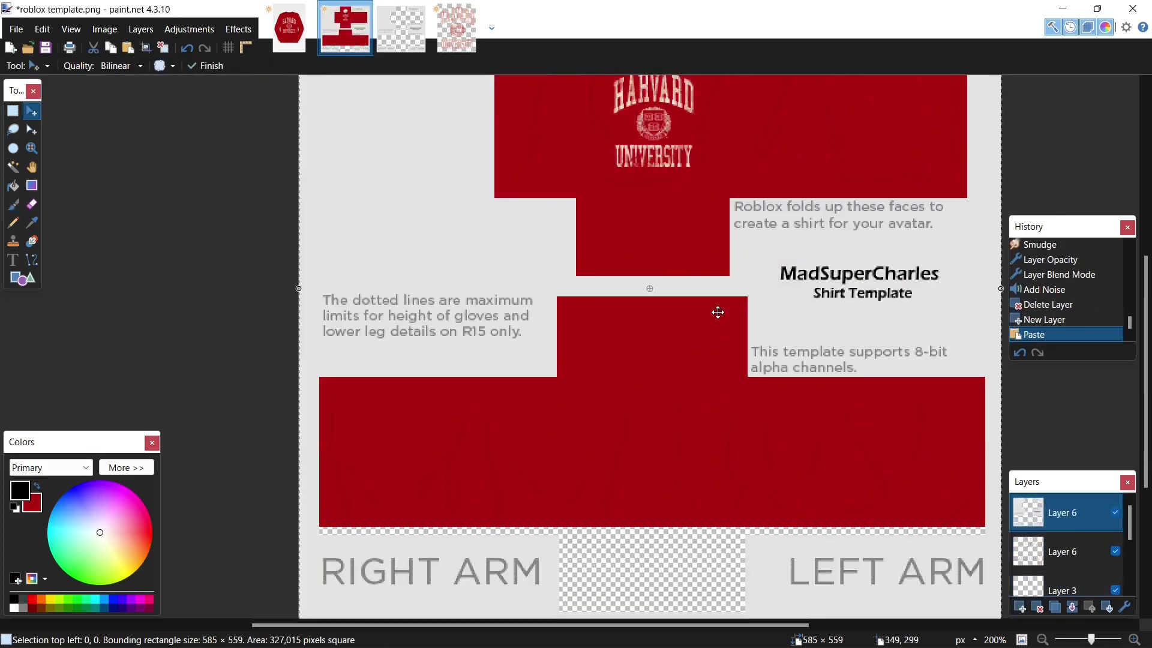
{"action": "key", "text": "ctrl+d"}
{"action": "scroll", "coordinate": [717, 258], "scroll_direction": "up", "scroll_amount": 3}
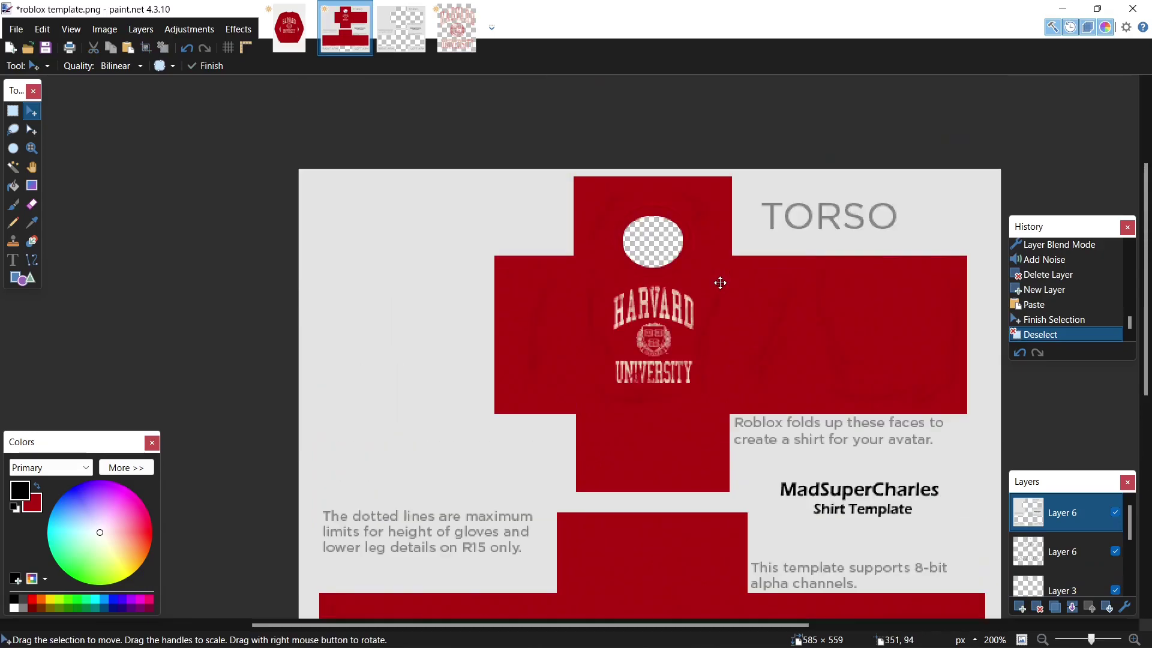
{"action": "scroll", "coordinate": [709, 286], "scroll_direction": "down", "scroll_amount": 3}
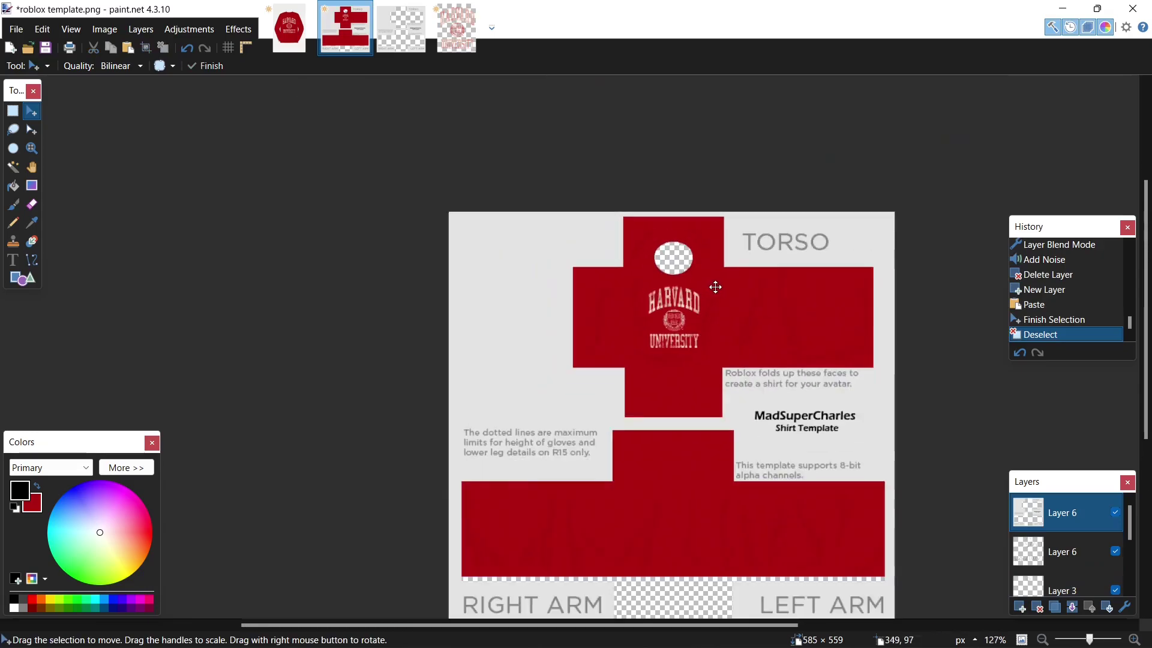
{"action": "scroll", "coordinate": [768, 284], "scroll_direction": "up", "scroll_amount": 3}
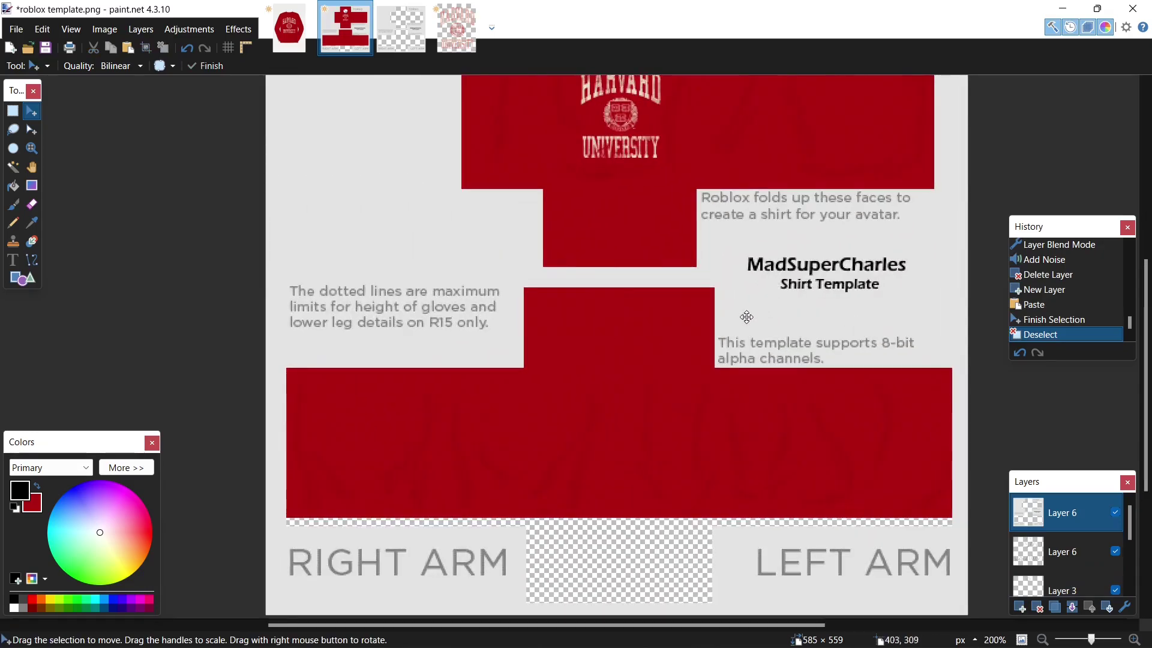
Save as PNG 'harvard uni sweatshirt.png' in Roblox Clothes, replacing the old file and flattening.
{"action": "scroll", "coordinate": [746, 317], "scroll_direction": "down", "scroll_amount": 2}
{"action": "key", "text": "ctrl+shift+s"}
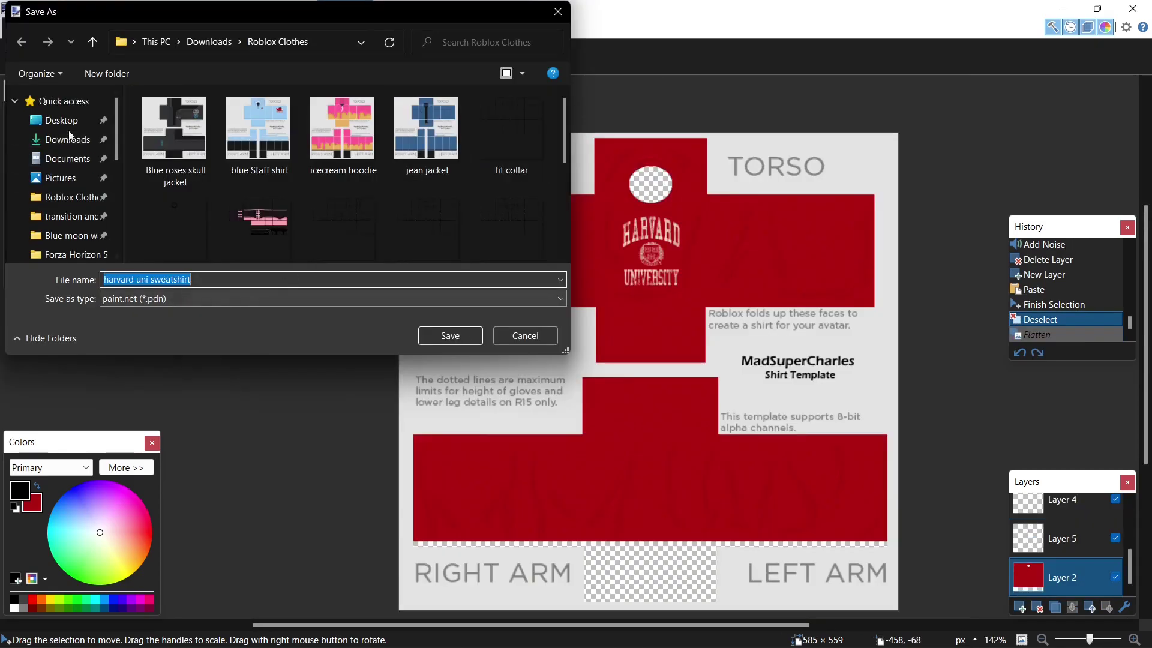
{"action": "left_click", "coordinate": [66, 196]}
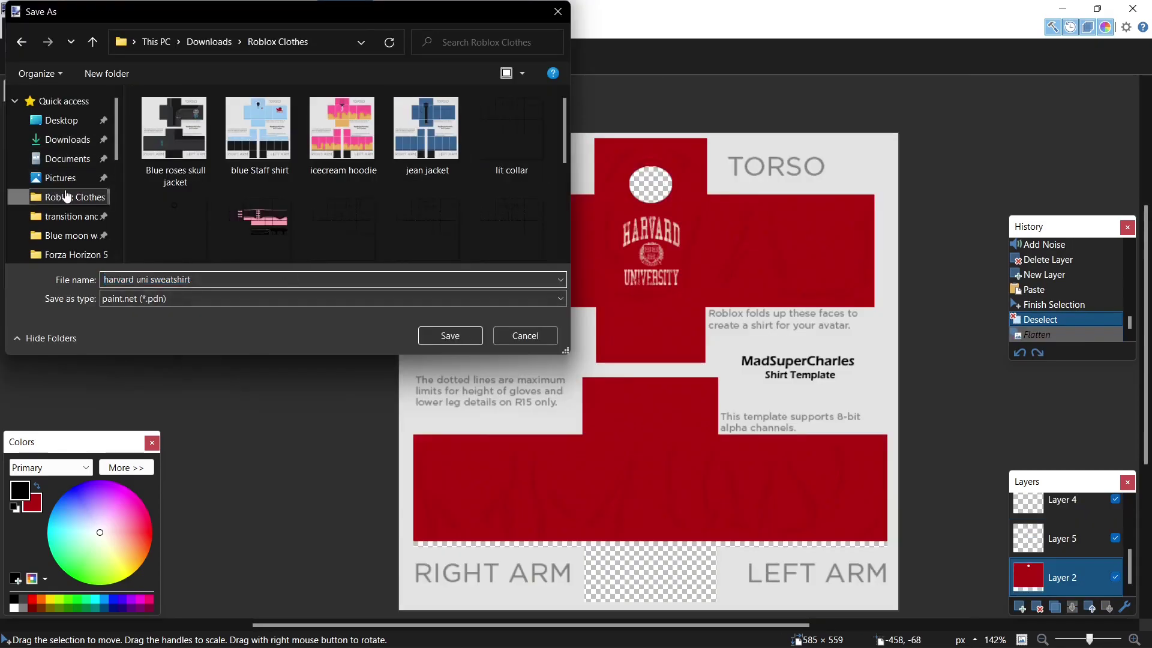
{"action": "left_click", "coordinate": [152, 300]}
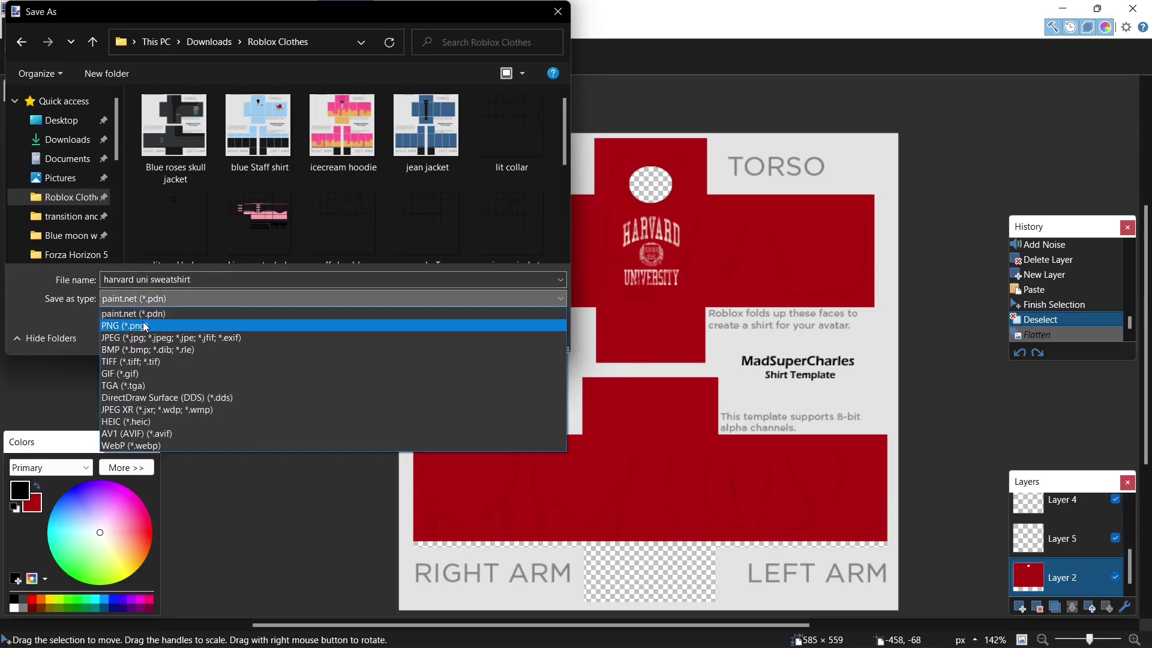
{"action": "left_click", "coordinate": [150, 325]}
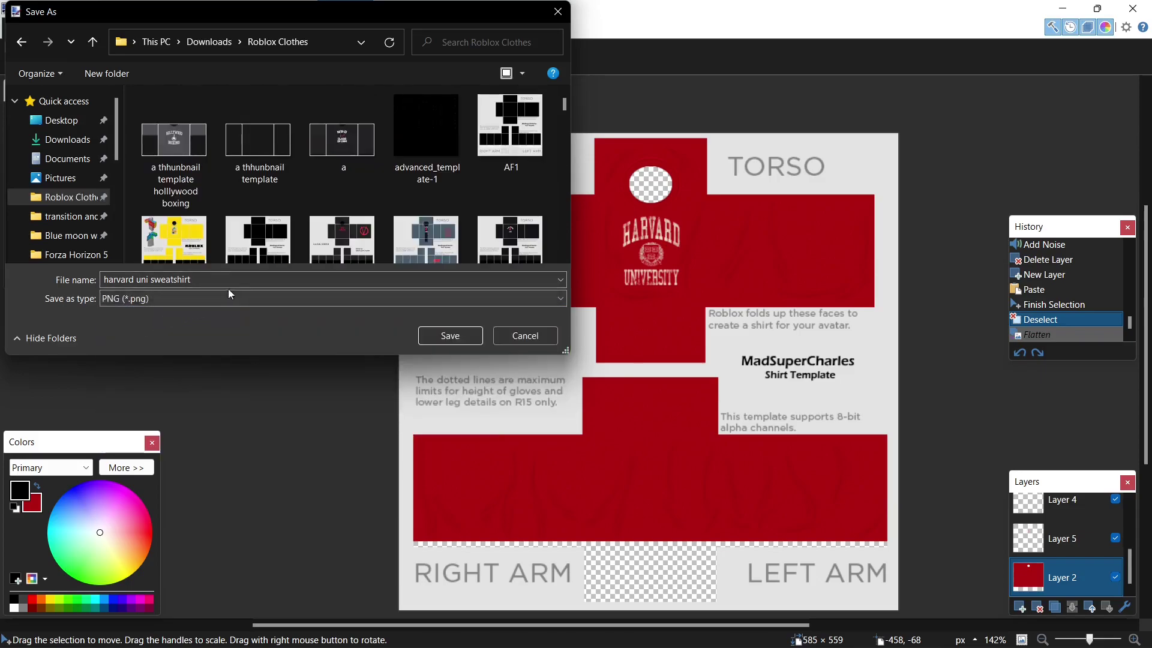
{"action": "left_click", "coordinate": [450, 335]}
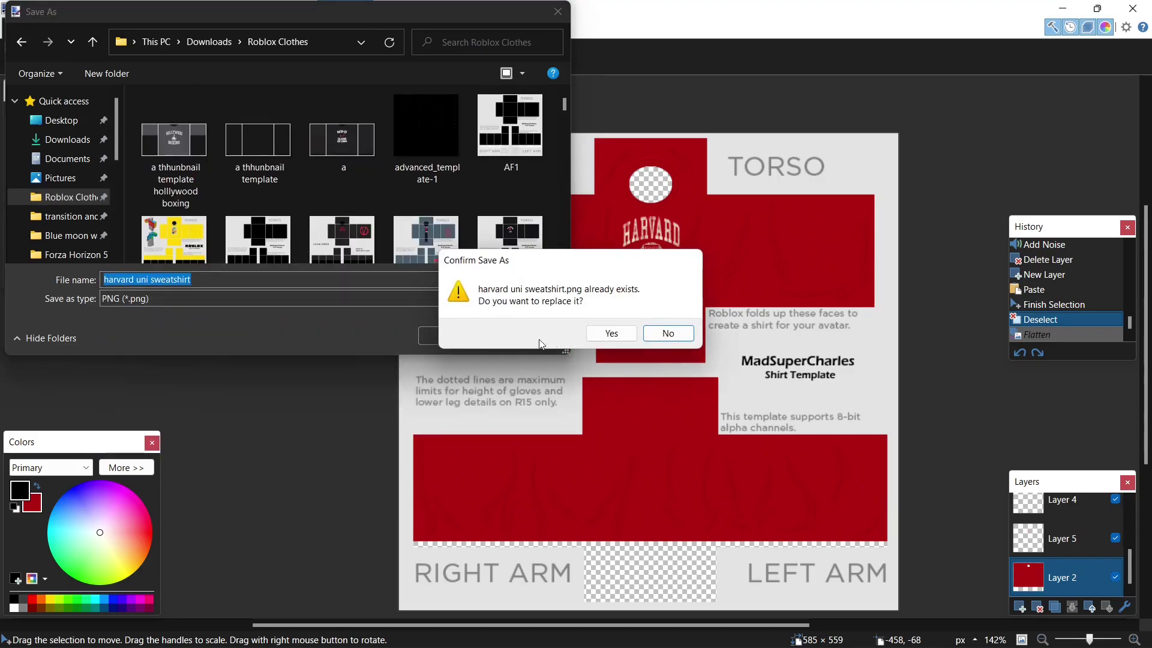
{"action": "left_click", "coordinate": [607, 334]}
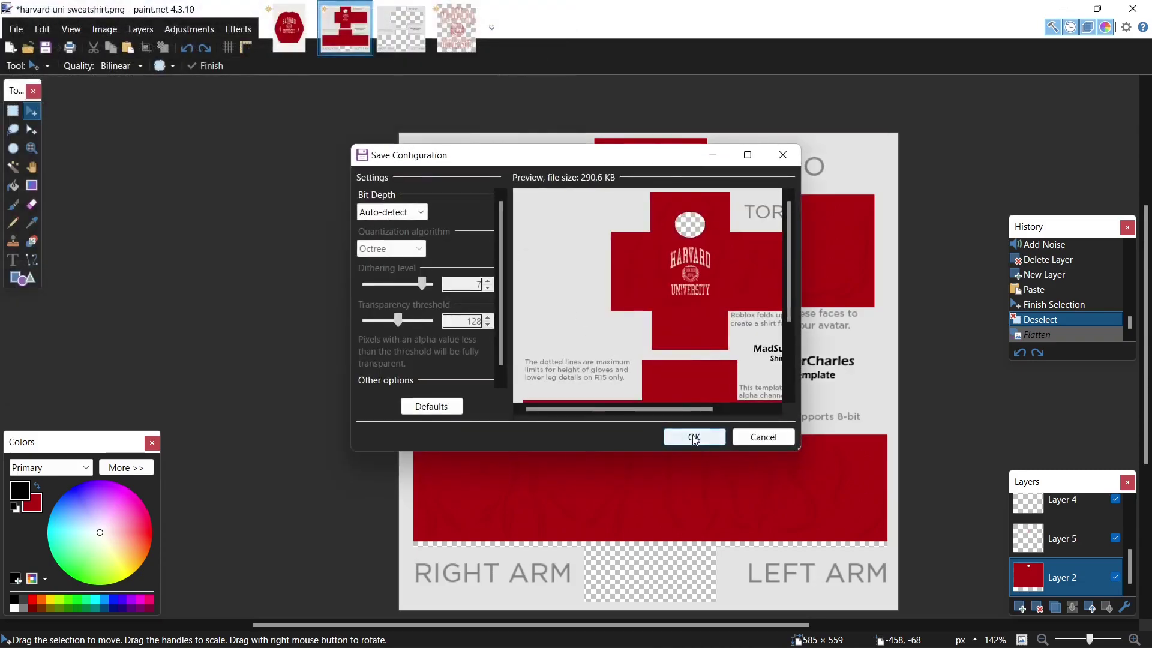
{"action": "left_click", "coordinate": [690, 437]}
{"action": "left_click", "coordinate": [576, 365]}
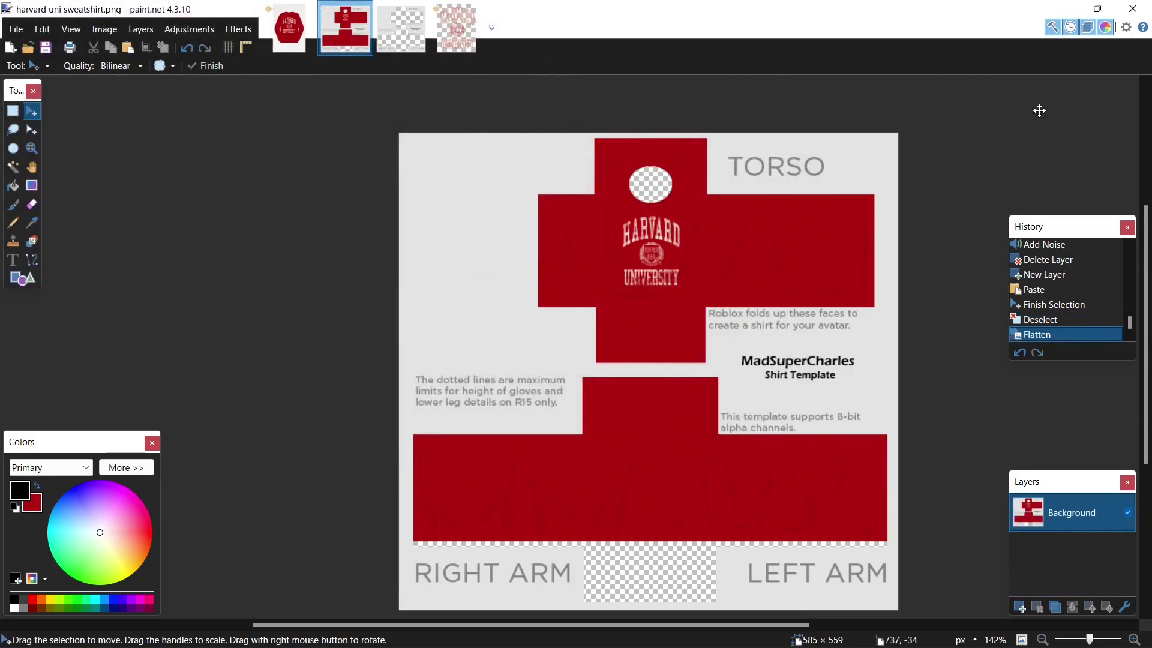